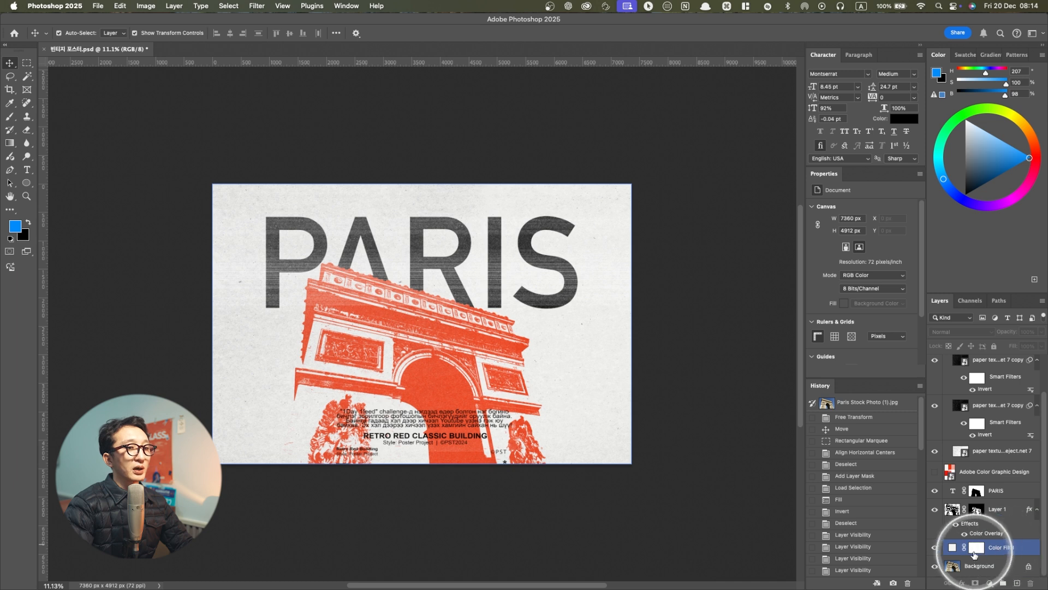
Toggle the visibility of Layer 1 and the PARIS text layer off and on to examine what each contributes
click(979, 567)
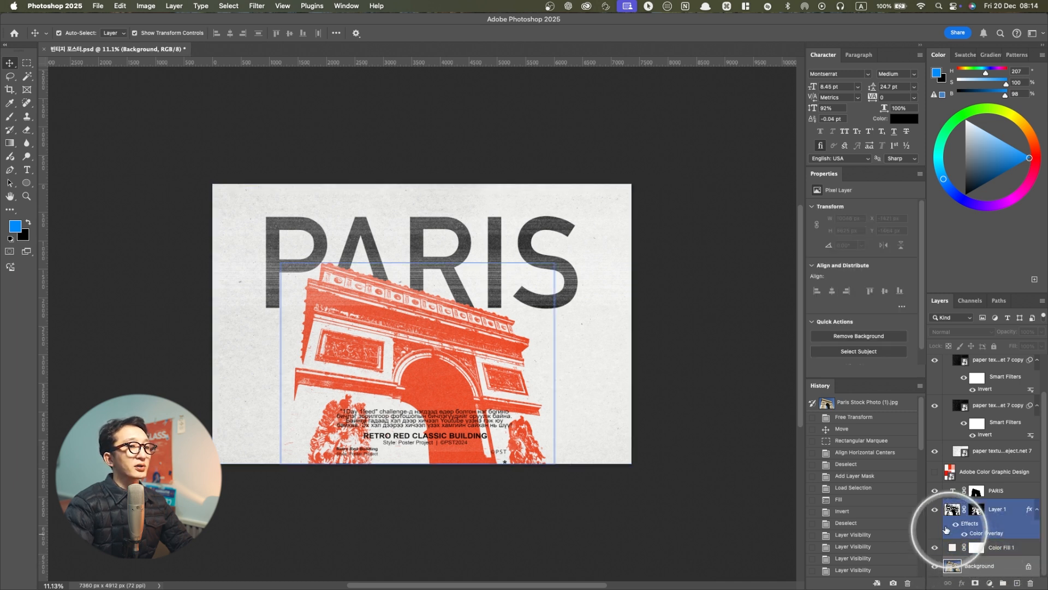
click(934, 510)
click(934, 510)
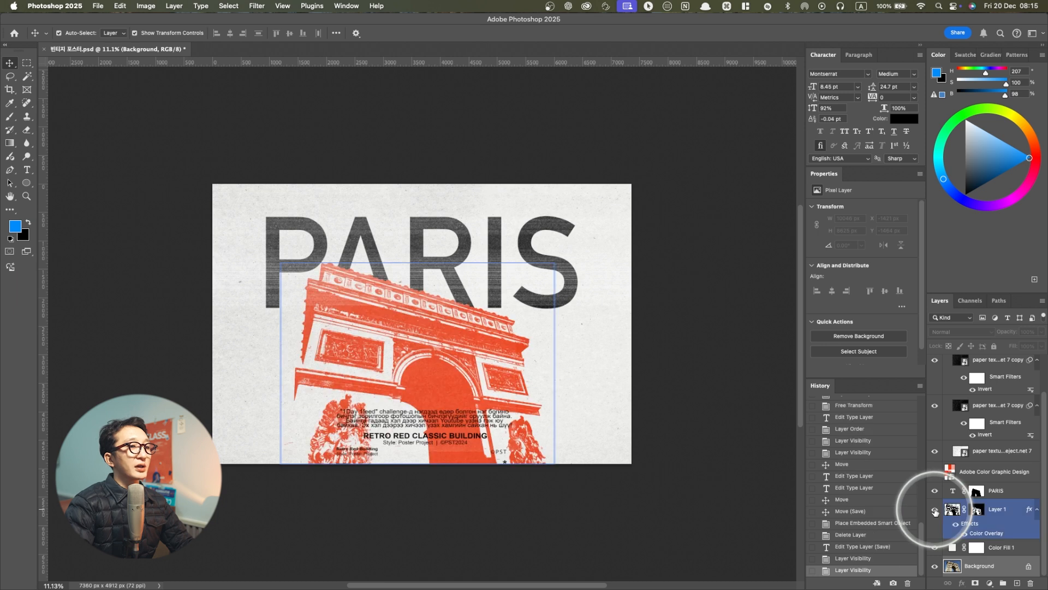
click(1008, 513)
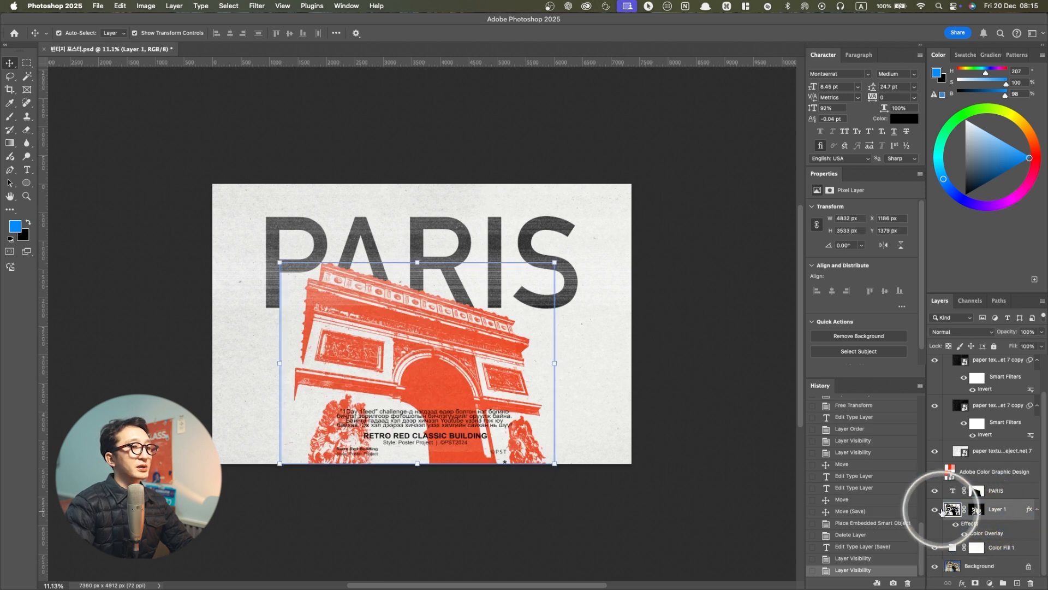
click(936, 510)
click(936, 510)
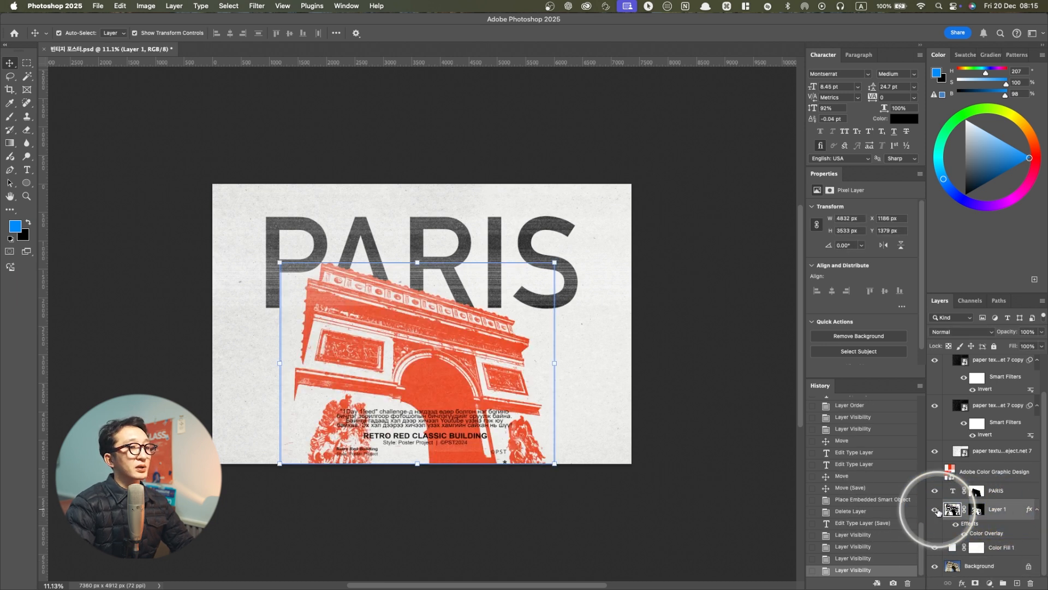
click(935, 490)
click(935, 490)
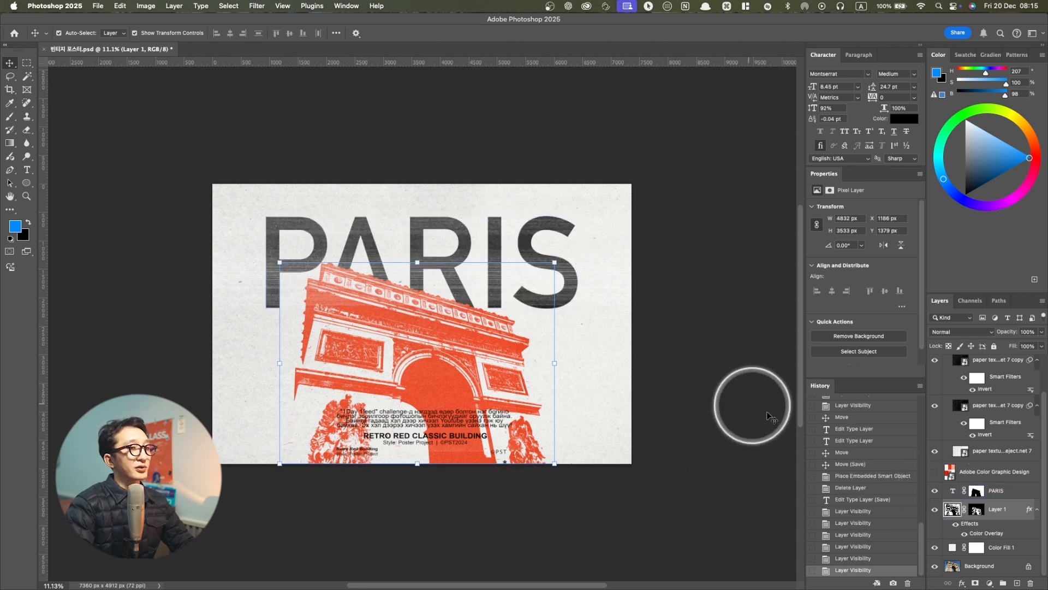
Toggle the original paper texture layer and its two inverted copies off and on to examine their effect
click(982, 473)
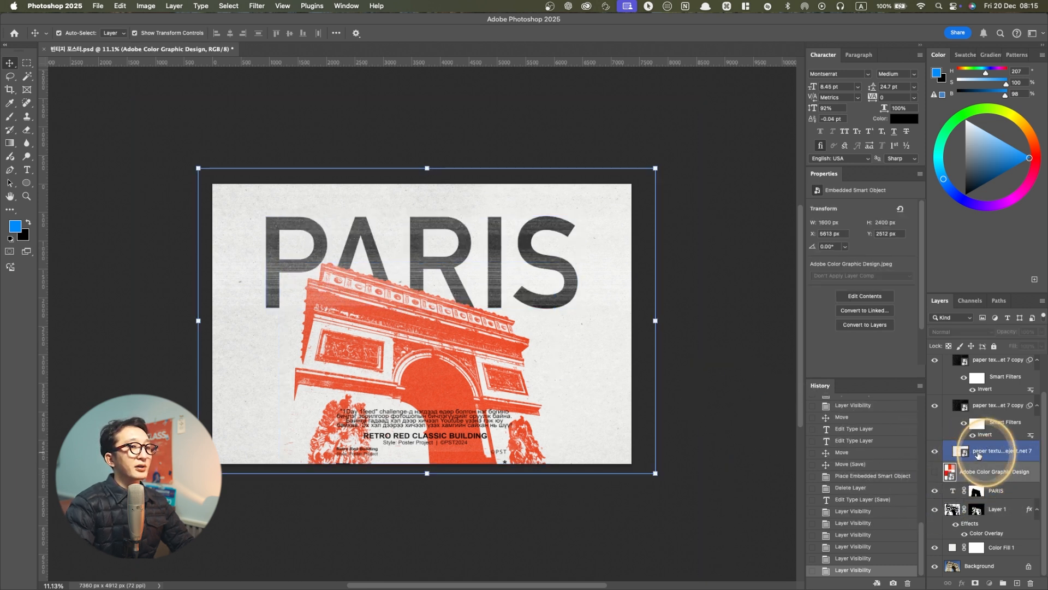
click(979, 455)
click(935, 451)
click(934, 451)
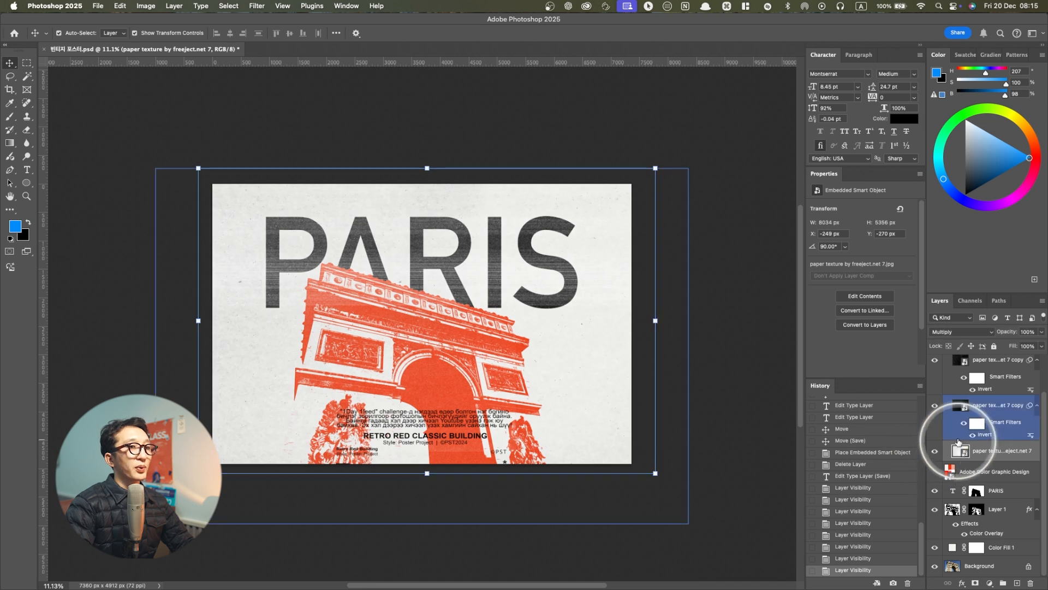
click(962, 406)
click(935, 406)
click(935, 406)
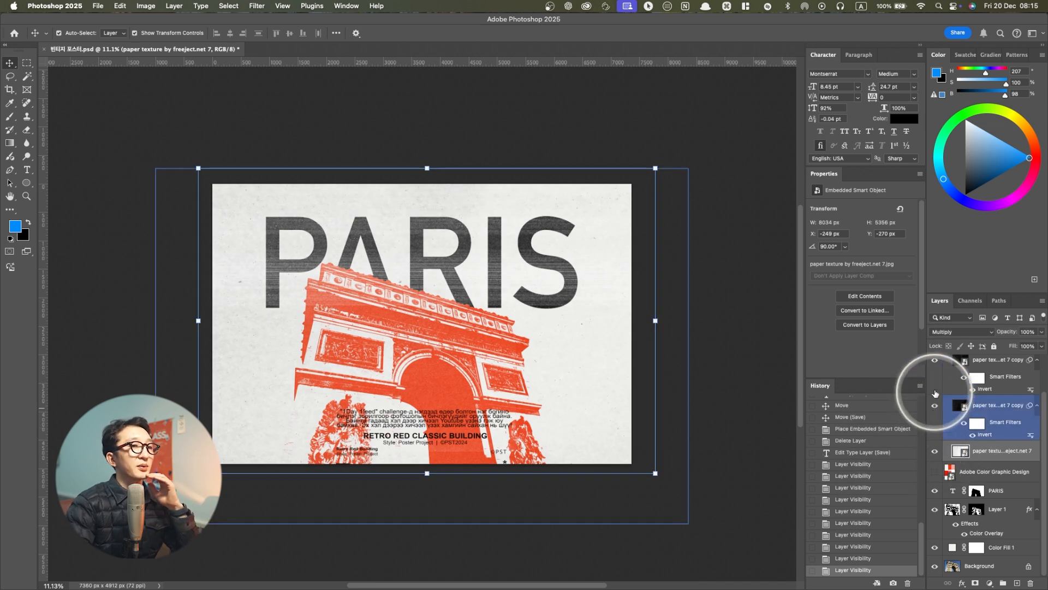
click(935, 359)
click(935, 360)
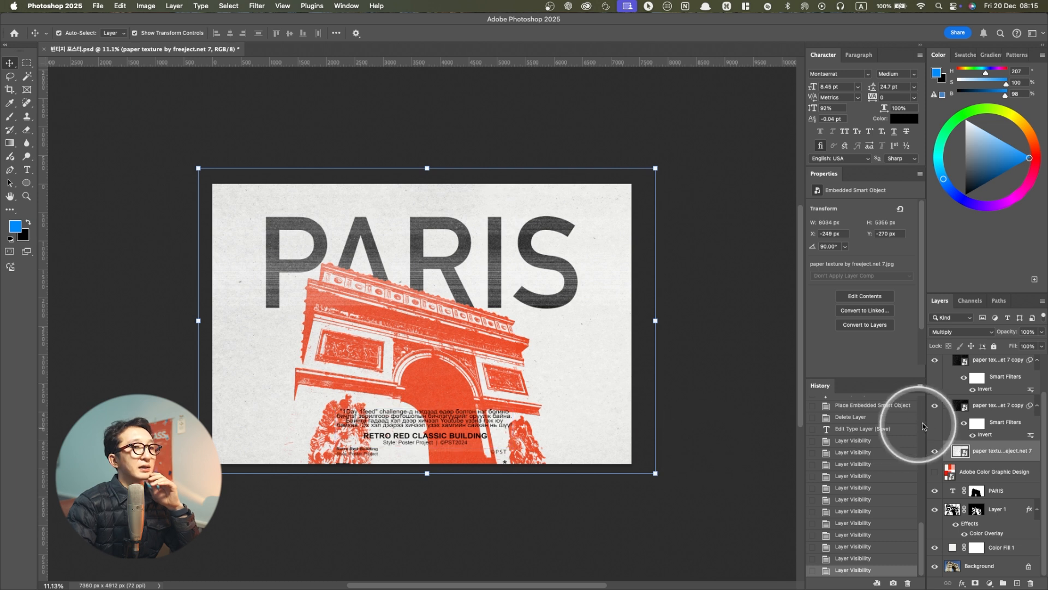
Toggle the TEXT 2 and TEXT 1 groups off and on to examine the poster's small text
scroll(959, 421, up, 2)
click(960, 385)
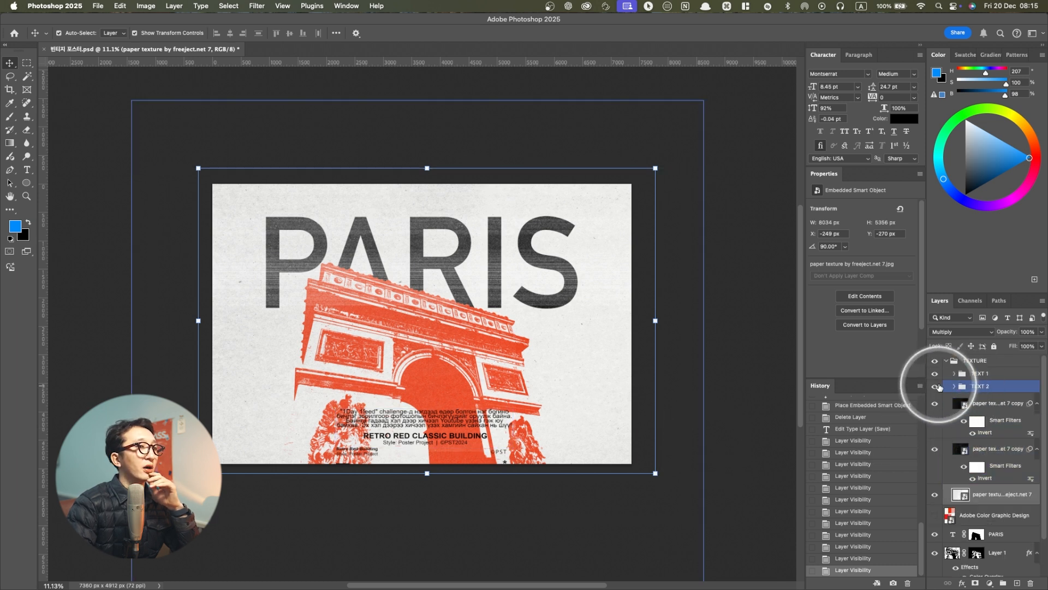
click(936, 387)
click(936, 386)
click(934, 375)
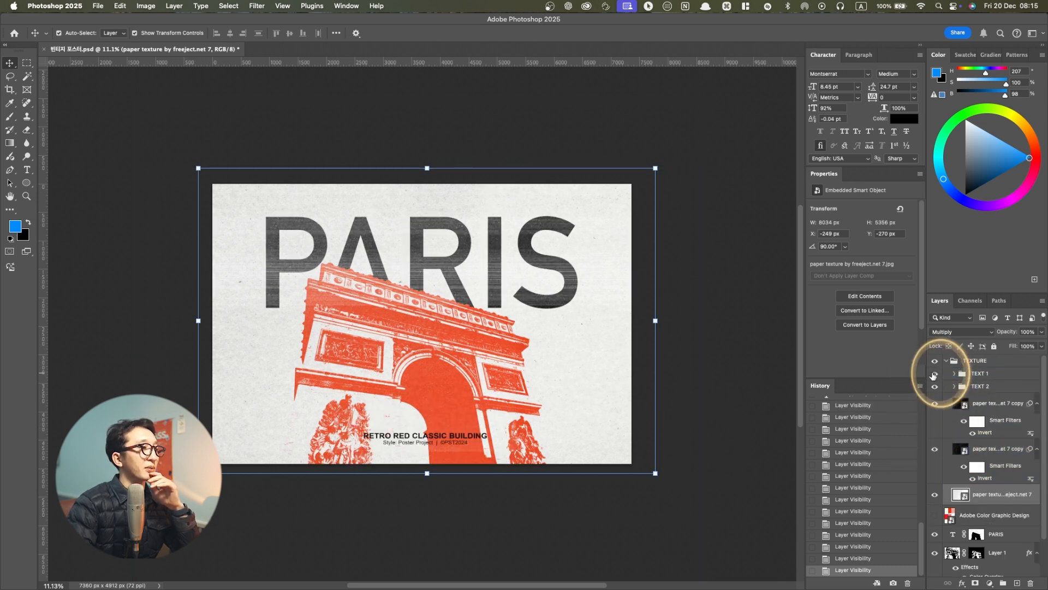
click(933, 374)
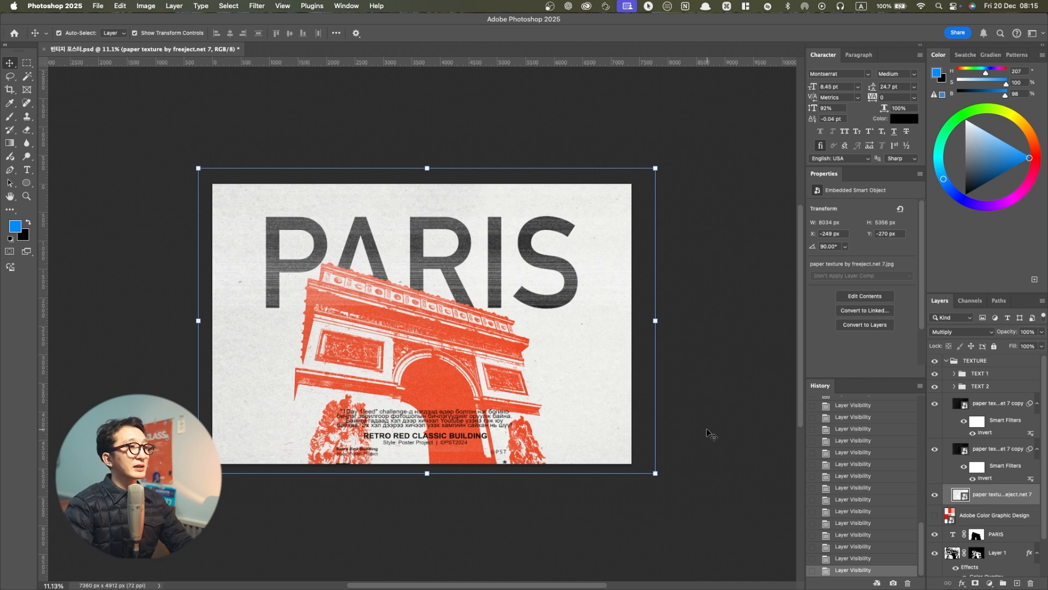
click(707, 432)
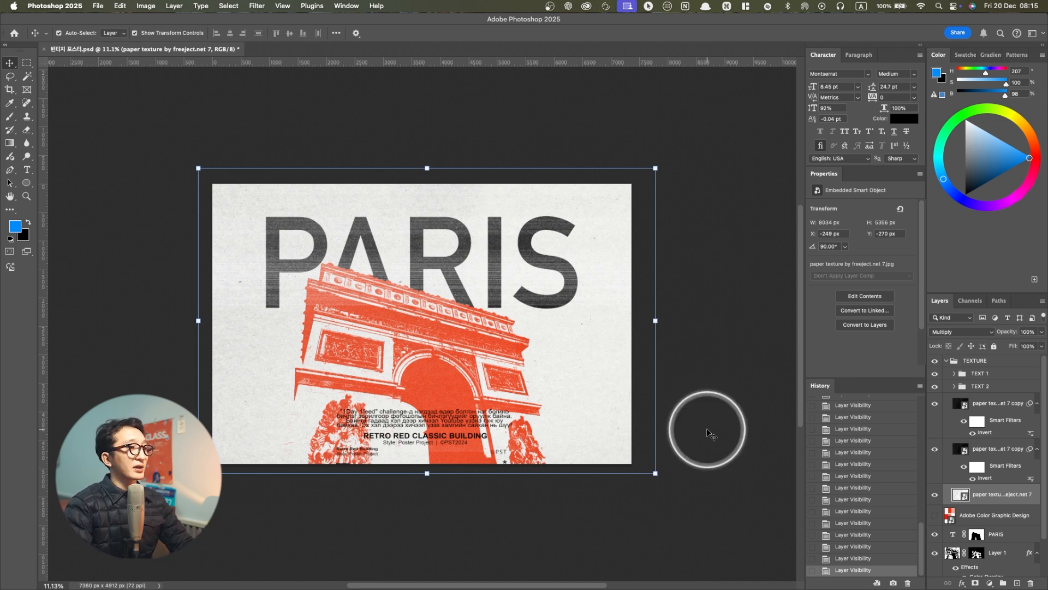
click(708, 433)
Switch to Finder and preview Paris Stock Photo (1).jpg in the poster project folder
key(super+Tab)
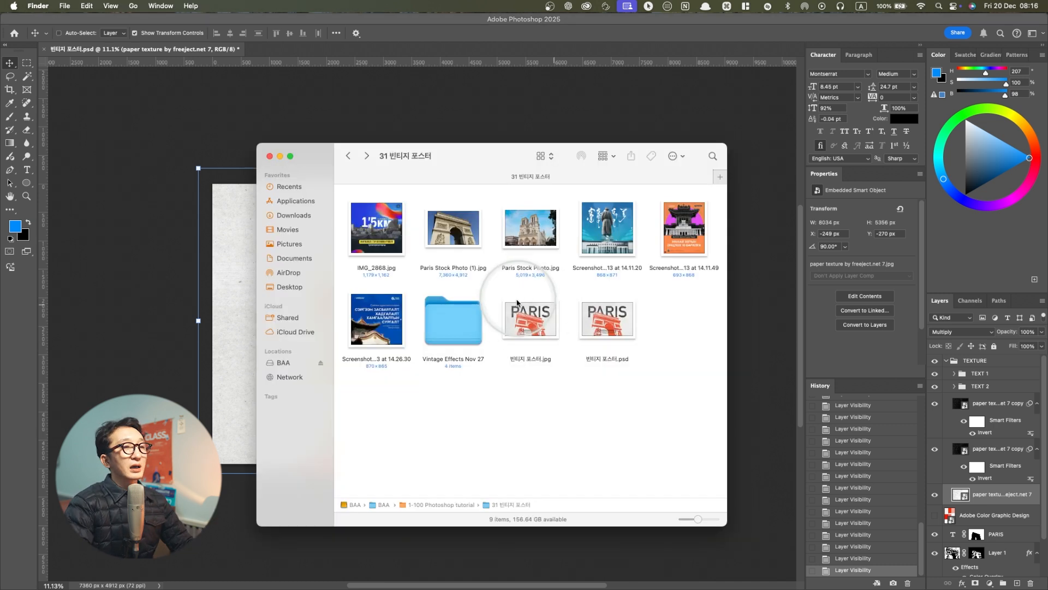
drag(443, 160, 462, 186)
click(431, 295)
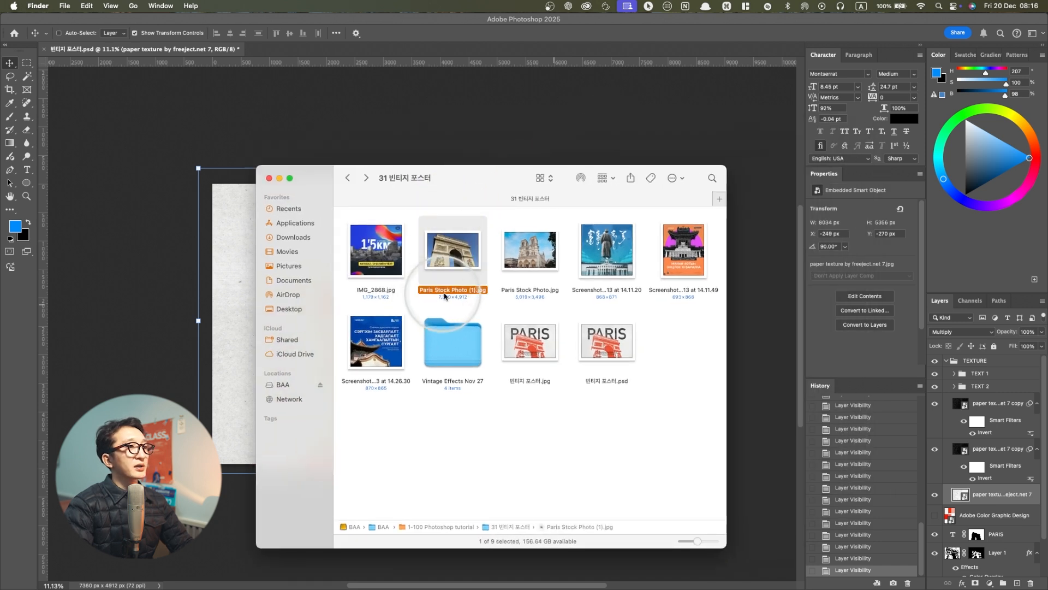
key(space)
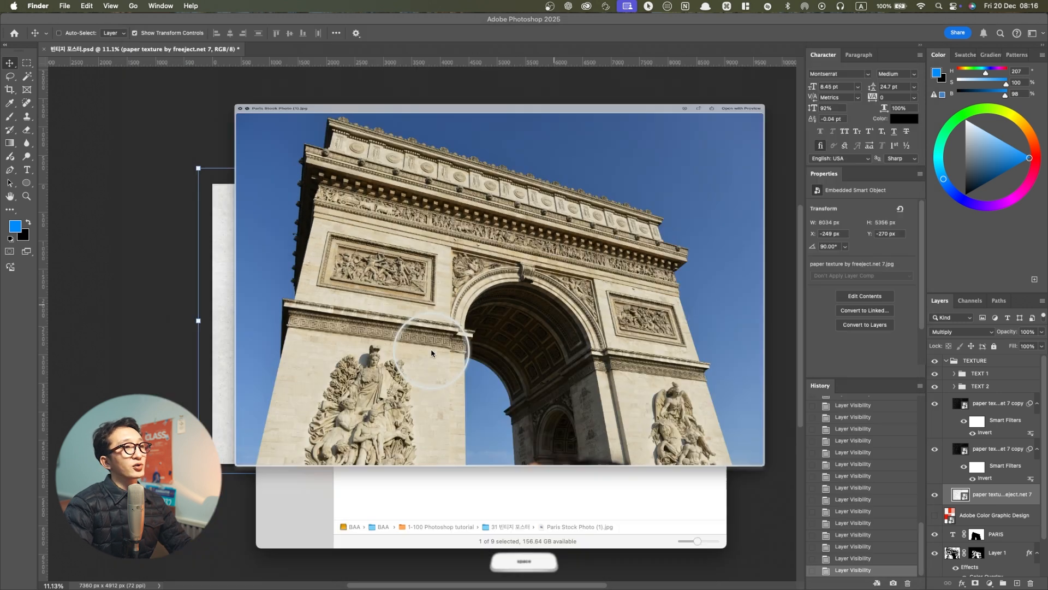
Preview the two reference screenshots from 2024-11-13, the one at 14.11.49 and the one at 14.11.20
key(space)
click(679, 240)
key(space)
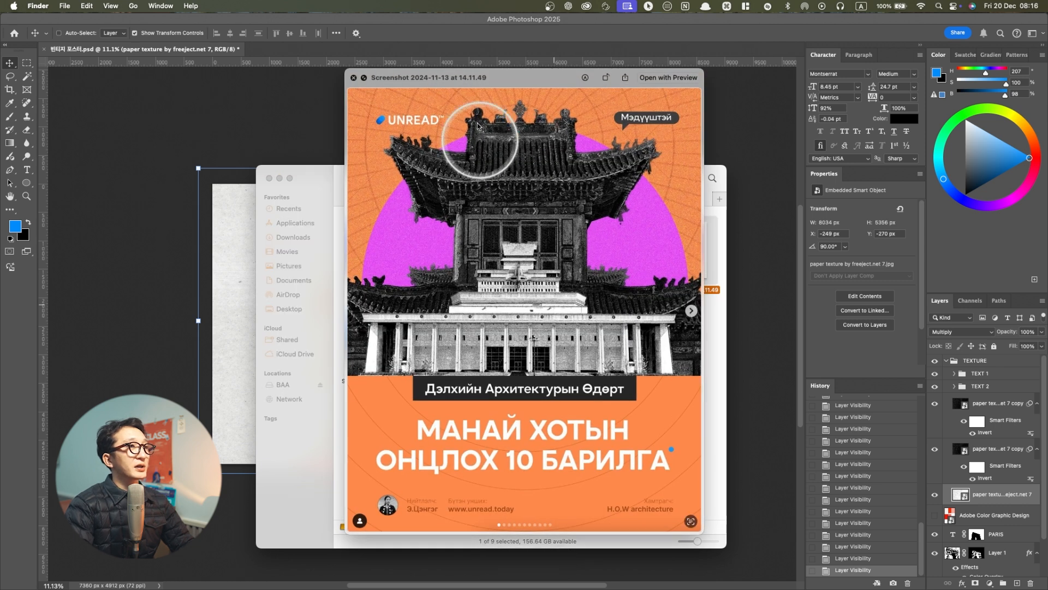
drag(499, 80, 464, 69)
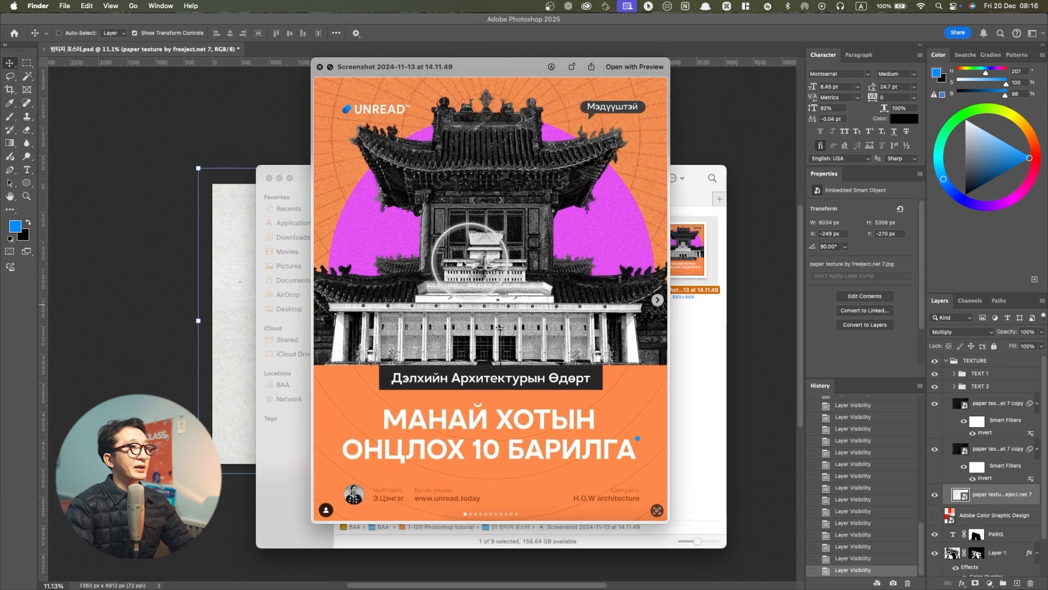
key(space)
click(603, 251)
key(space)
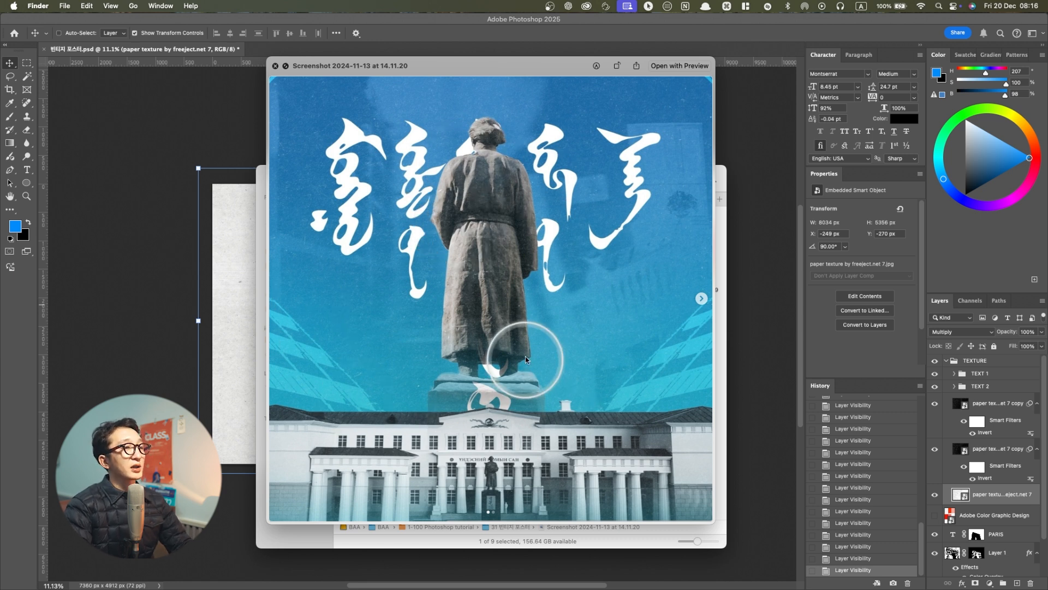
key(space)
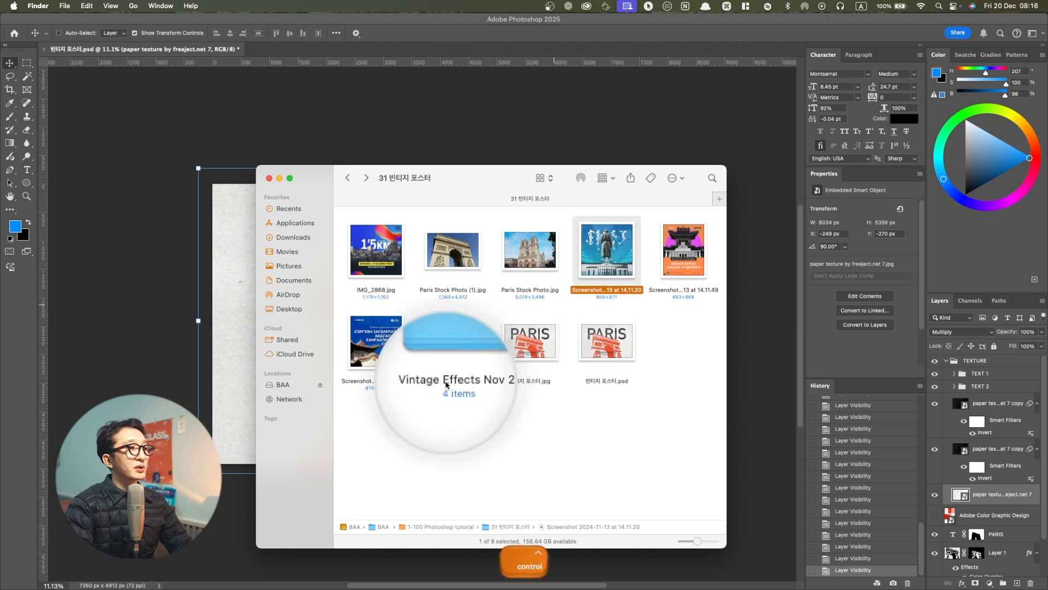
Open the textures folder inside Vintage Effects Nov 27 and look through its texture images
double_click(453, 357)
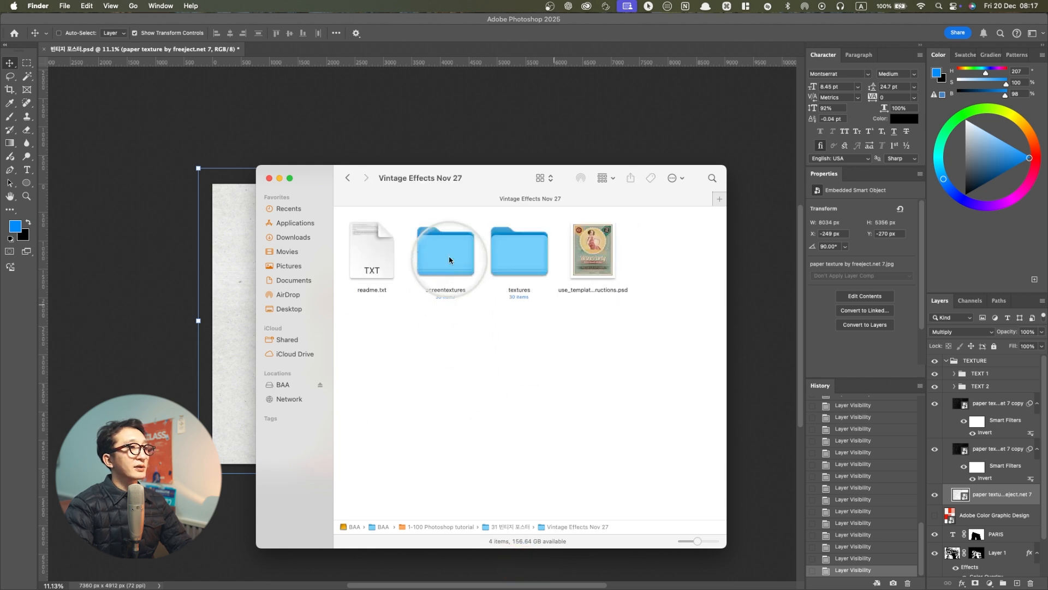
double_click(507, 260)
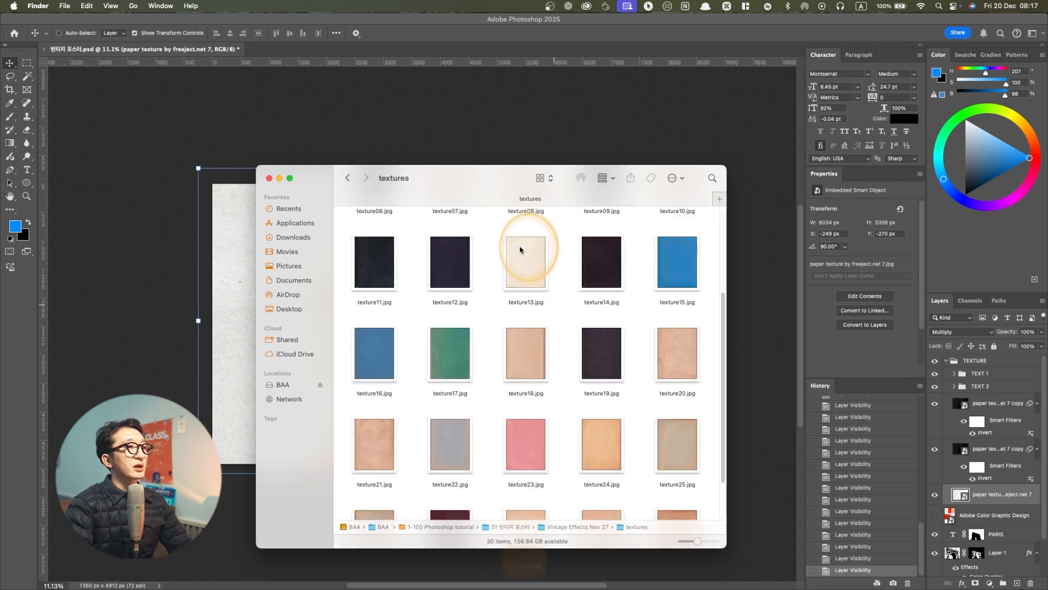
scroll(467, 261, down, 5)
scroll(518, 360, up, 5)
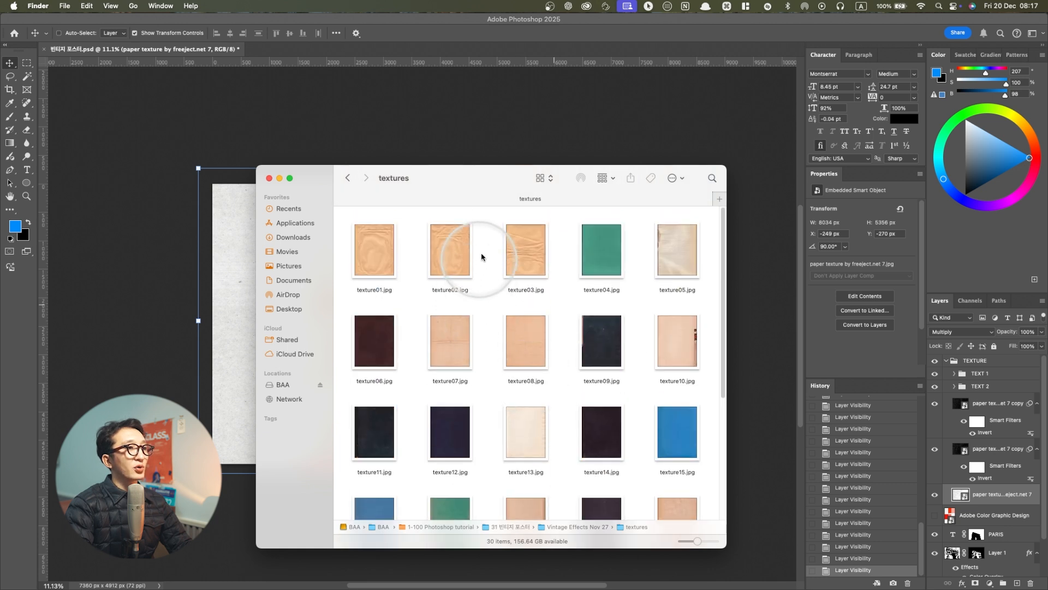
Preview the texture images at full size one after another, starting with texture01.jpg, to compare the paper surfaces
key(space)
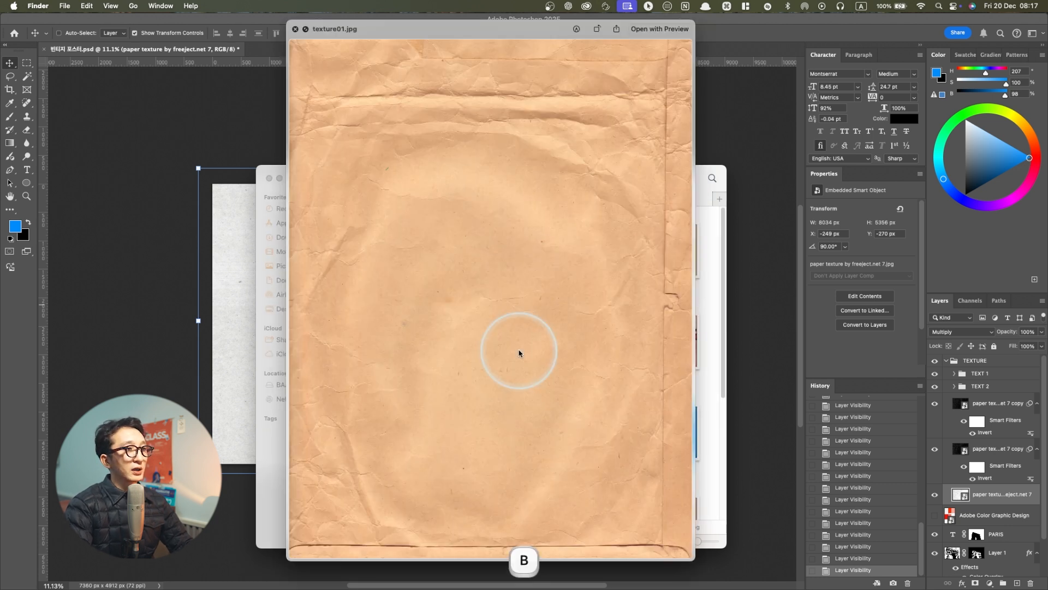
key(Down)
key(Down)
key(Down)
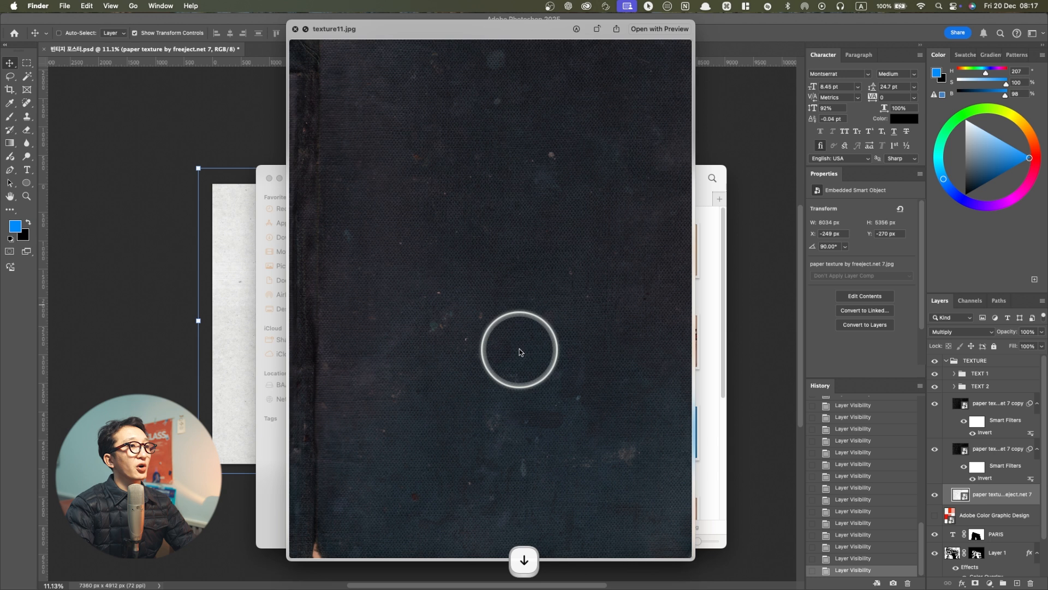
key(Down)
key(Down)
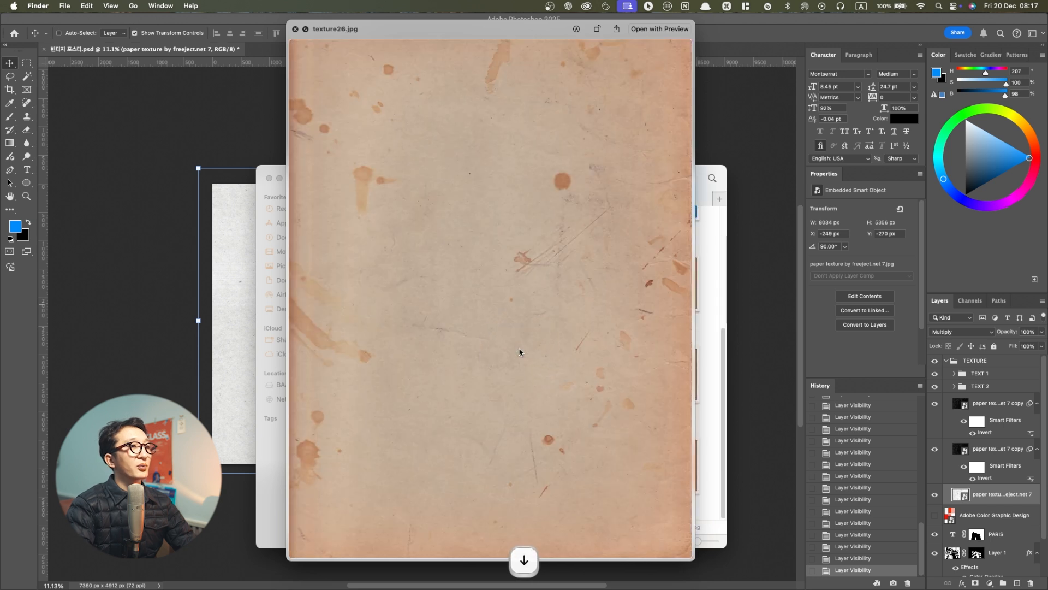
key(Up)
key(Up)
key(Up)
key(Up)
key(Up)
click(519, 352)
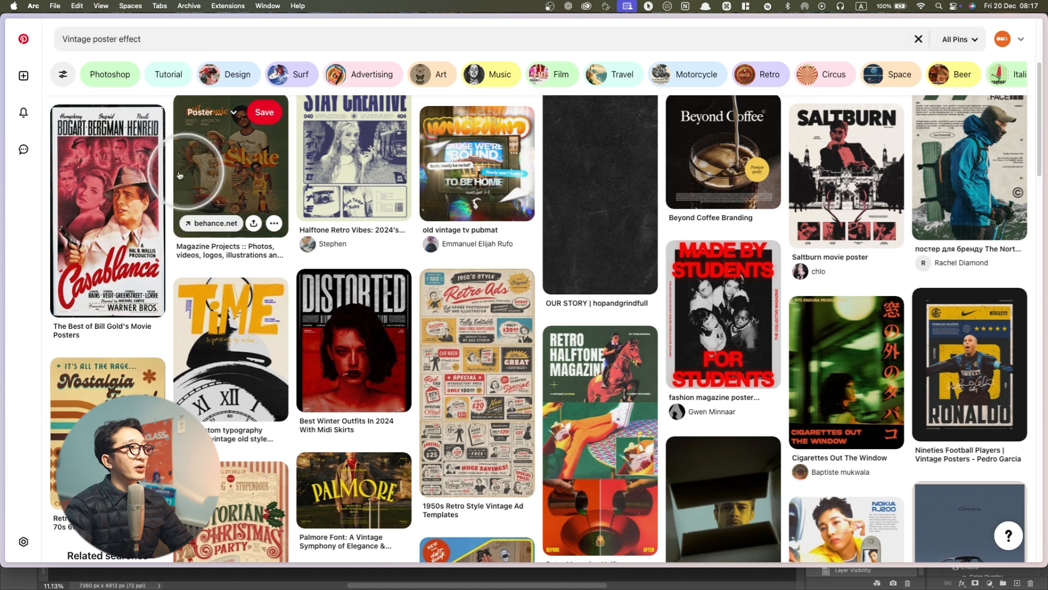
Open the "1950s Retro Style Vintage Ad Templates" pin on Pinterest and look through the related retro posters
scroll(338, 219, down, 3)
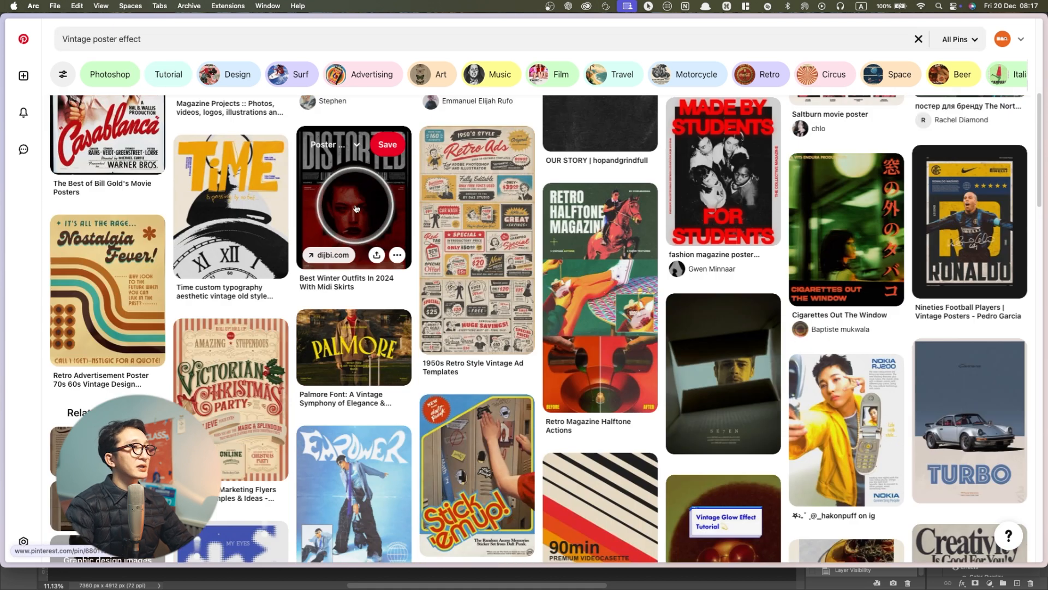
click(464, 238)
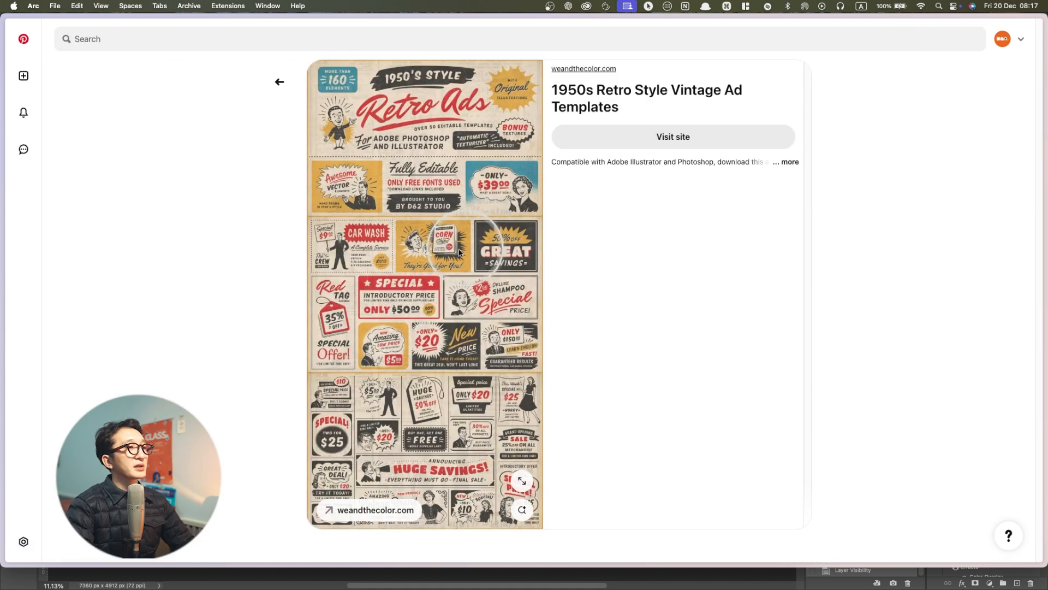
scroll(448, 161, down, 7)
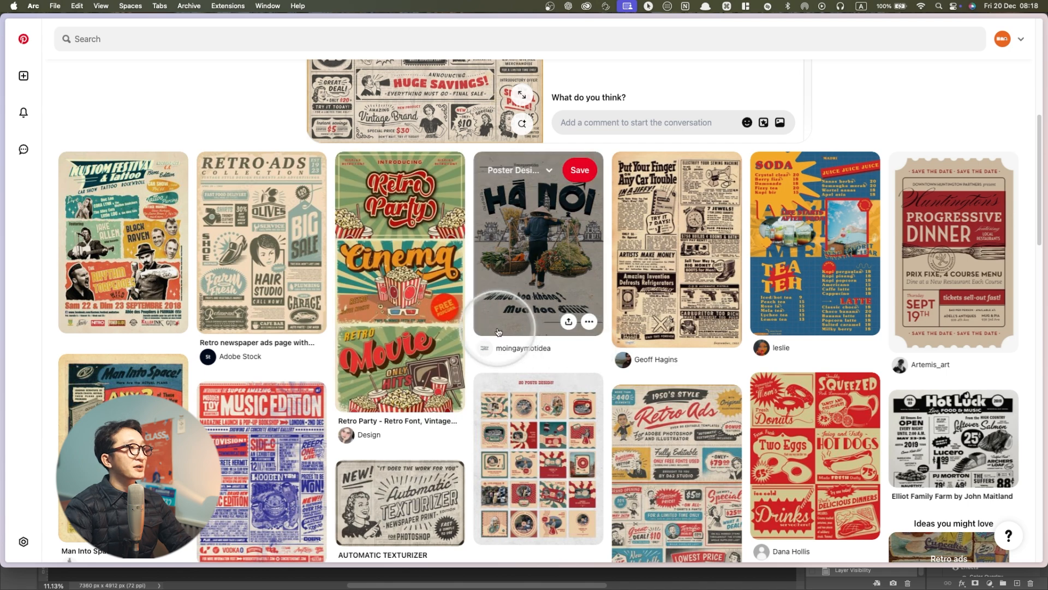
scroll(498, 332, down, 7)
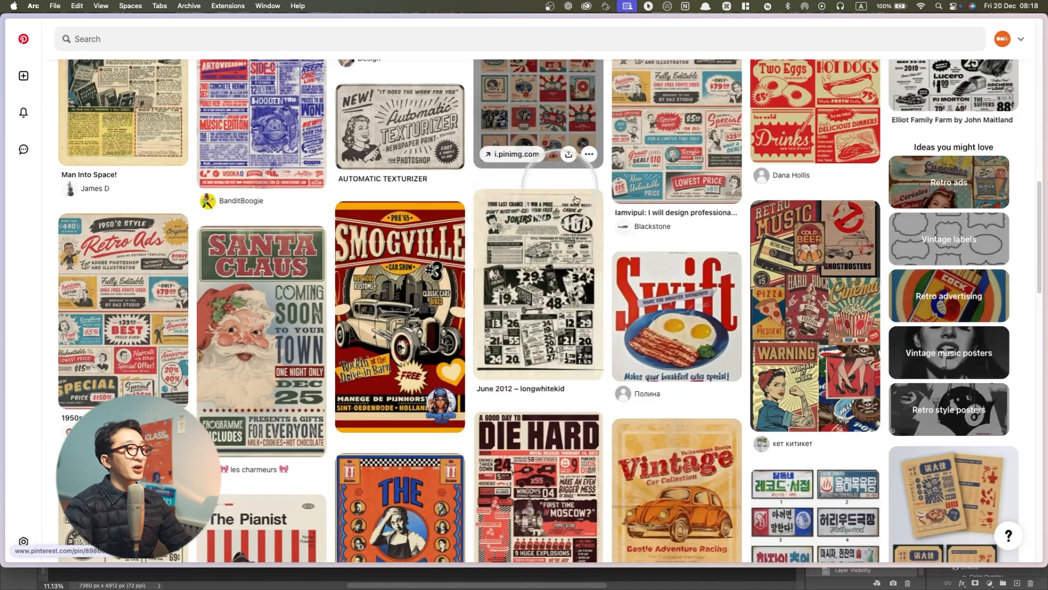
scroll(416, 366, down, 2)
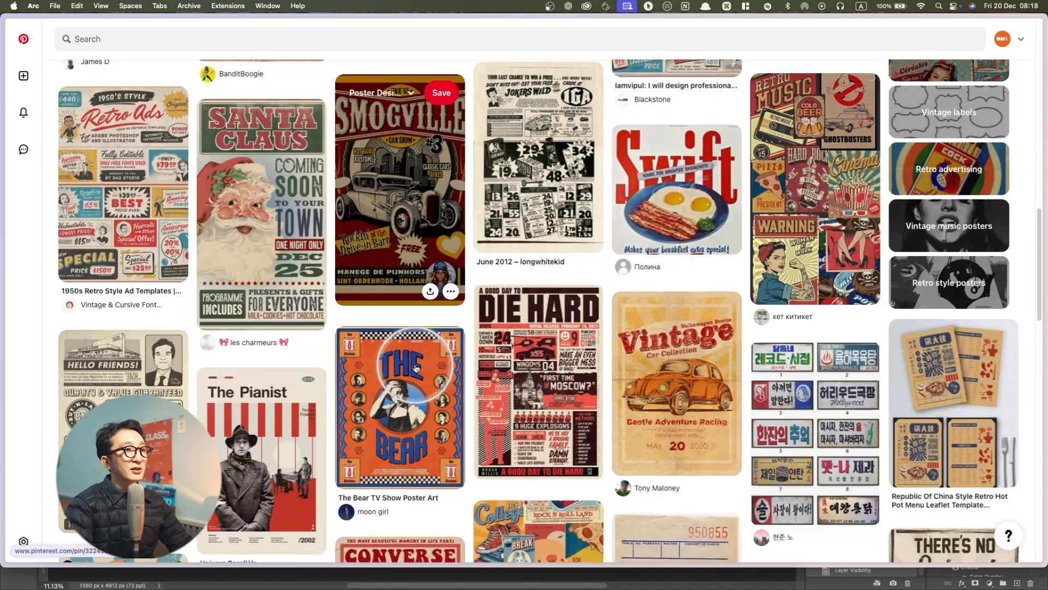
scroll(416, 368, down, 3)
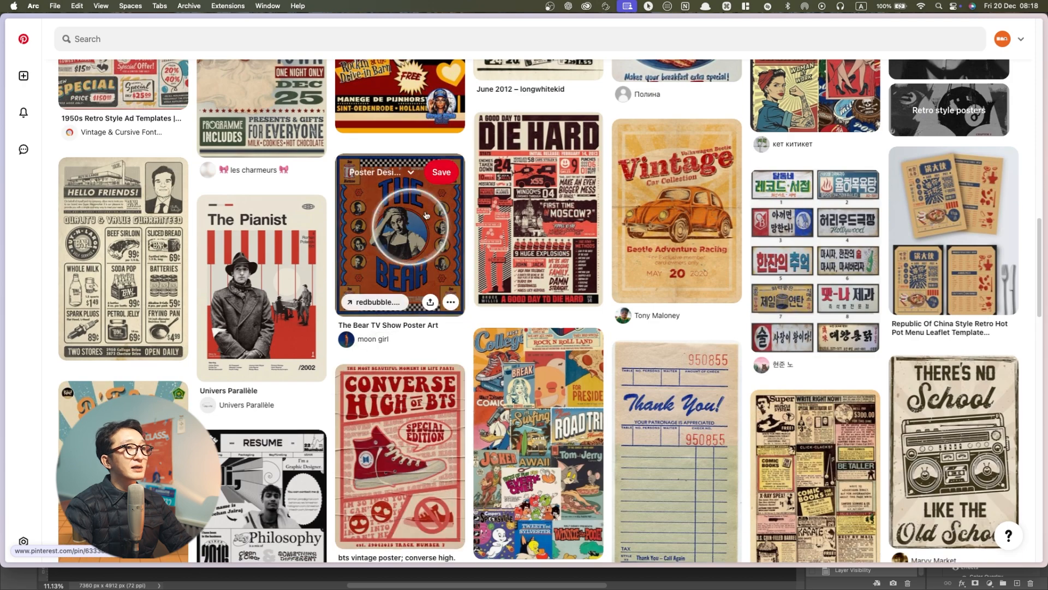
scroll(787, 249, down, 4)
scroll(786, 249, down, 5)
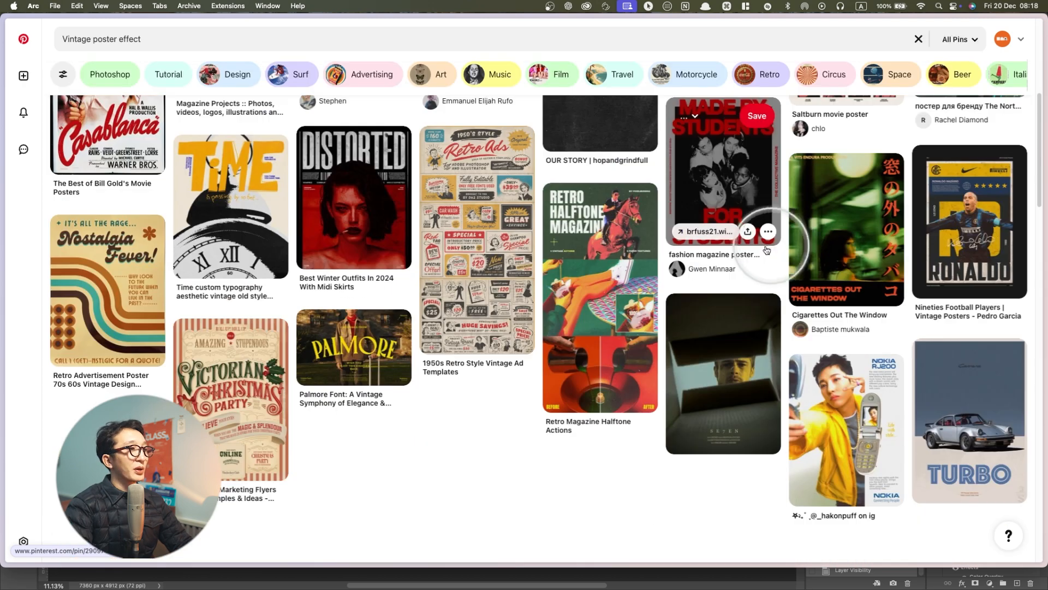
Look through the "Vintage poster effect" search results for poster design references
scroll(776, 249, down, 4)
scroll(662, 275, down, 3)
scroll(677, 271, up, 4)
scroll(678, 288, down, 3)
scroll(679, 288, down, 3)
scroll(657, 292, down, 6)
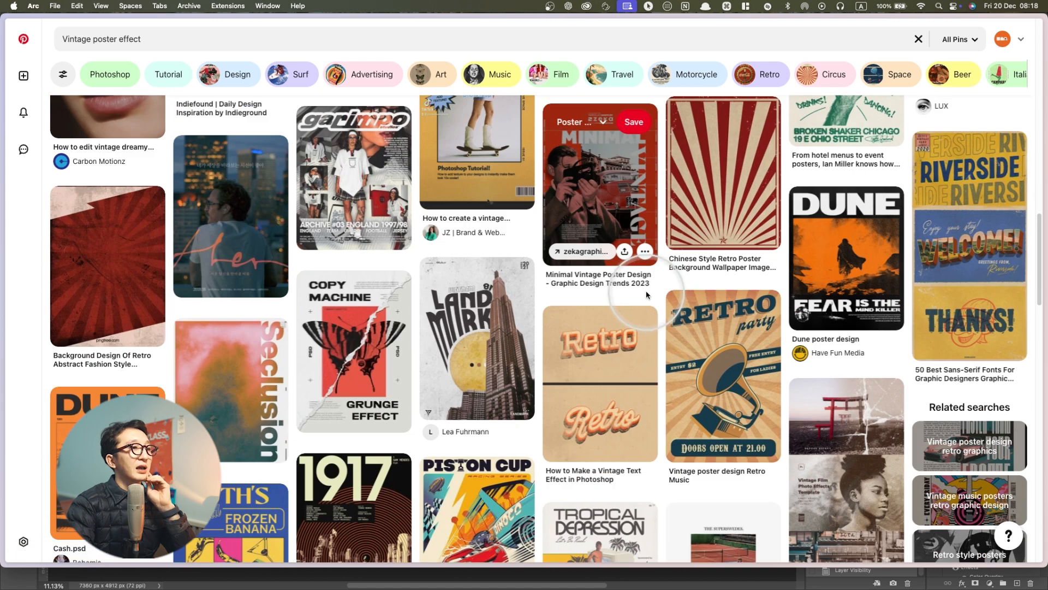
scroll(646, 294, down, 5)
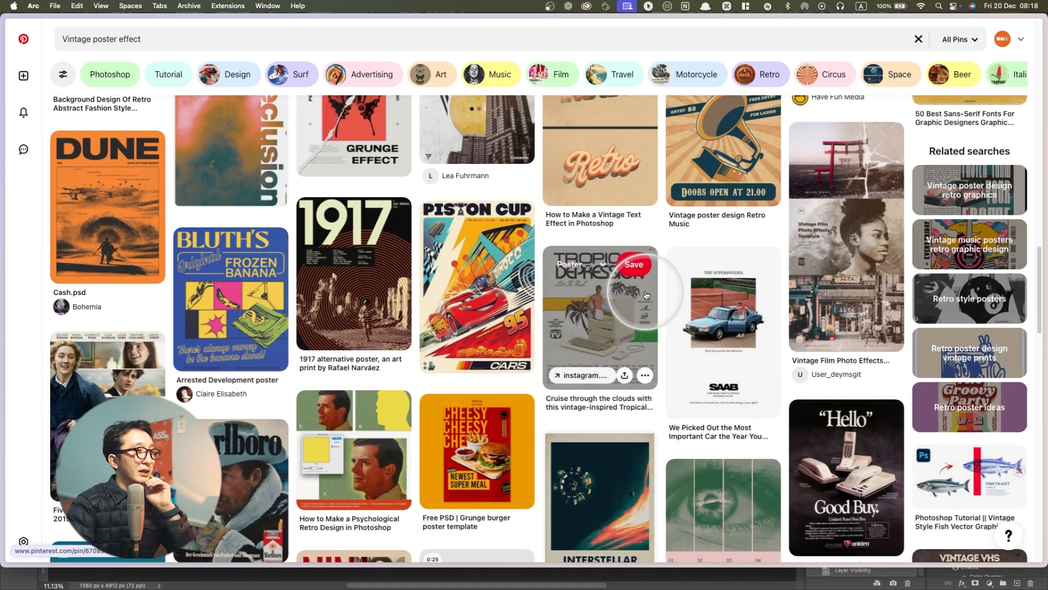
Examine the retro movie, music, car and product posters further down the "Vintage poster effect" results on Pinterest
scroll(646, 294, down, 3)
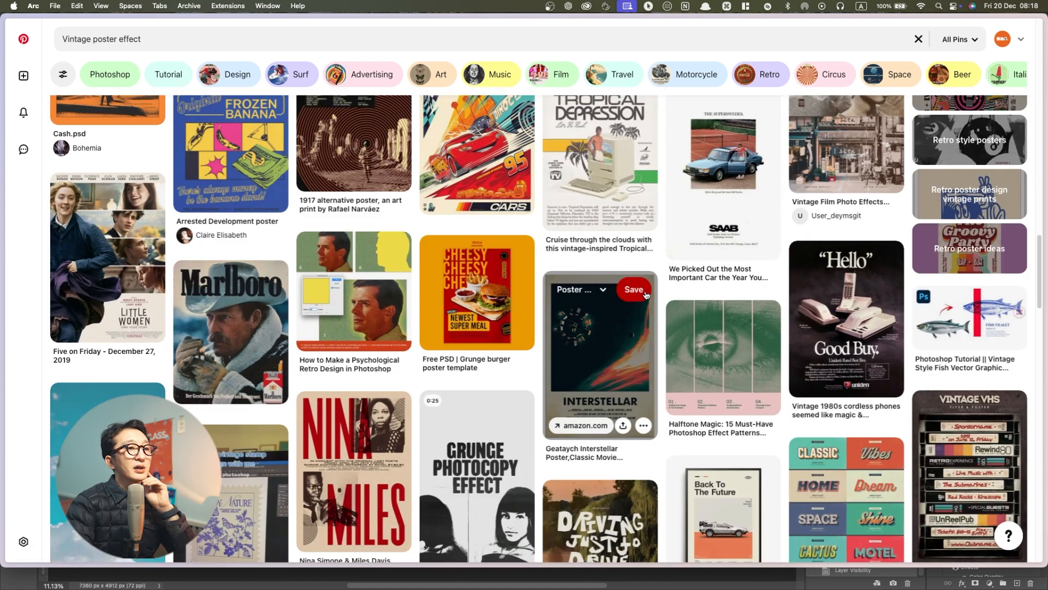
scroll(646, 295, down, 4)
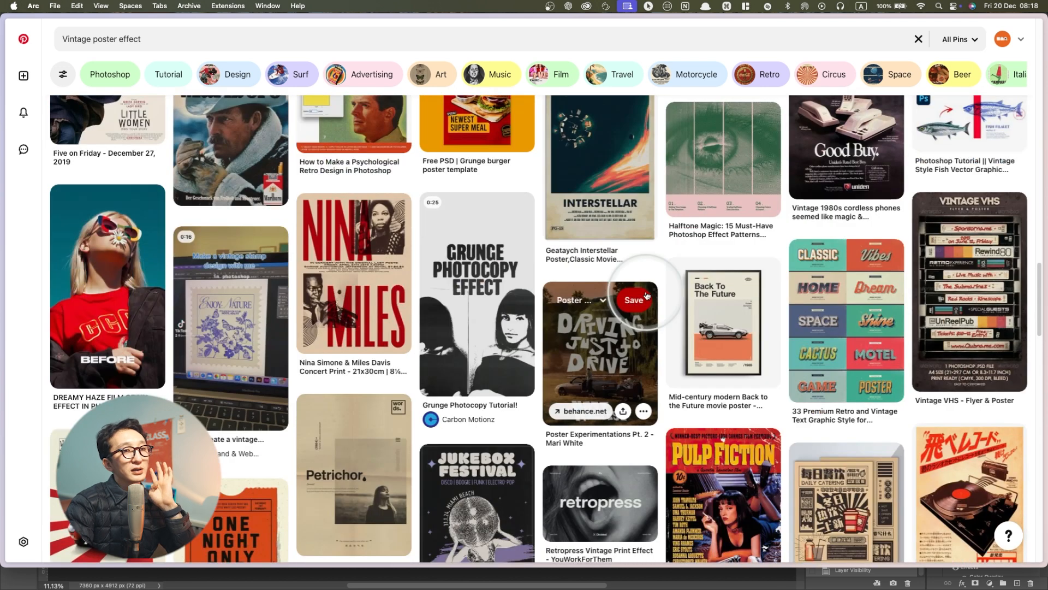
click(536, 317)
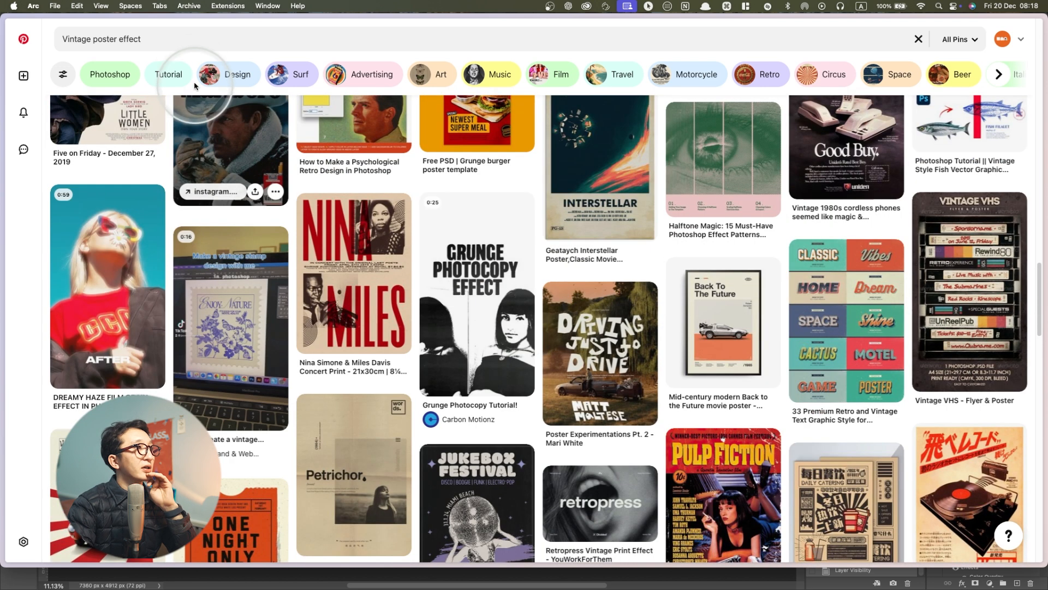
click(195, 47)
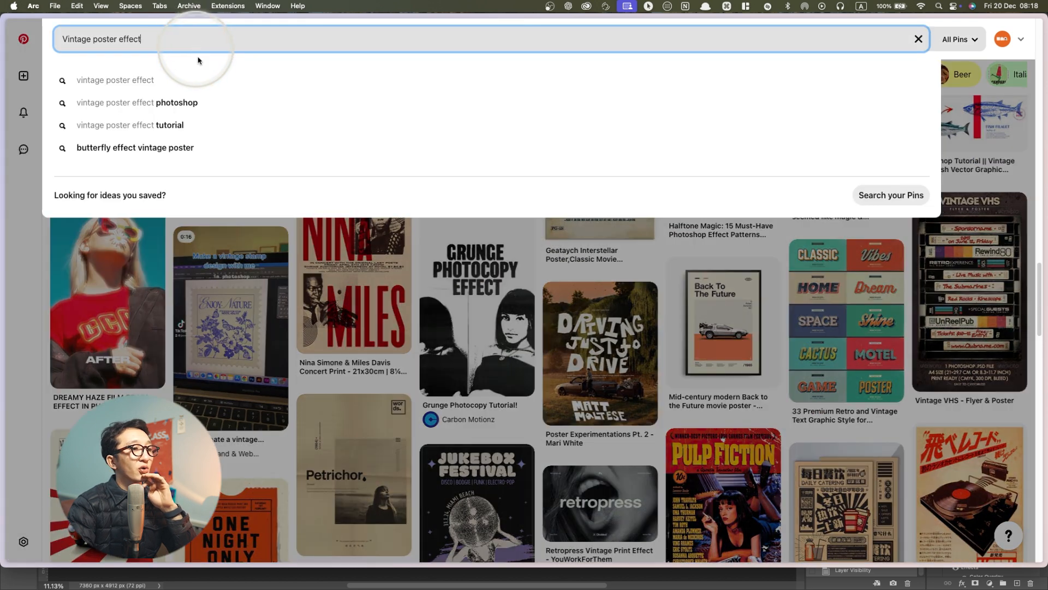
click(26, 333)
scroll(461, 264, down, 8)
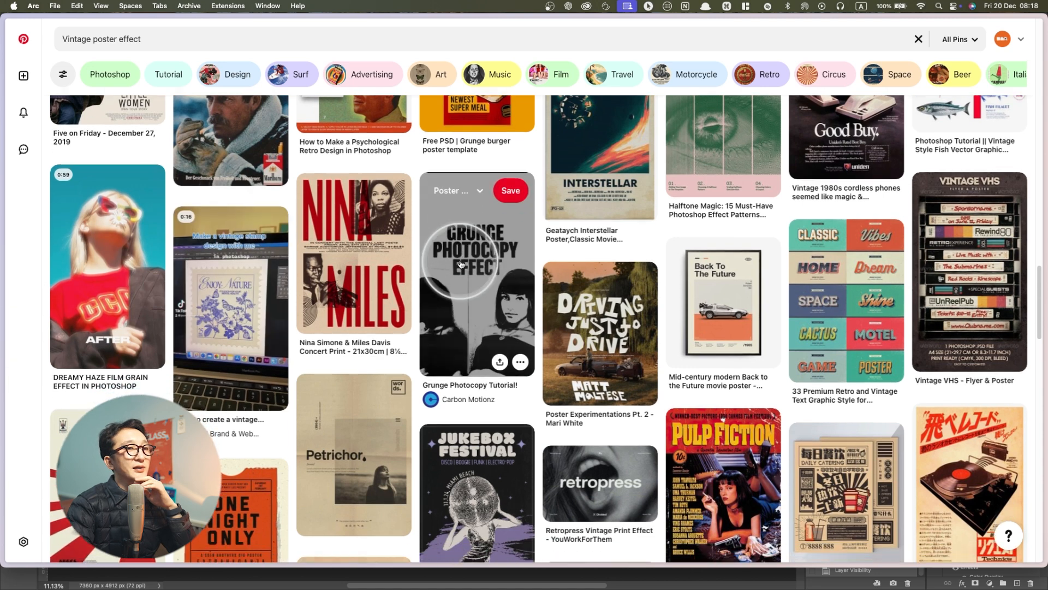
scroll(461, 264, down, 1)
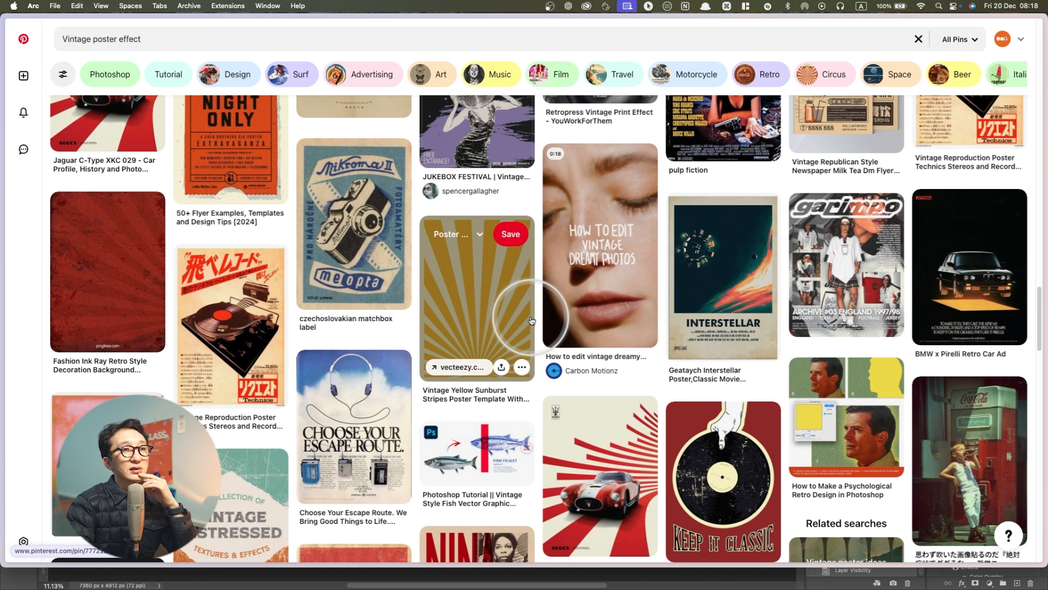
scroll(530, 320, down, 5)
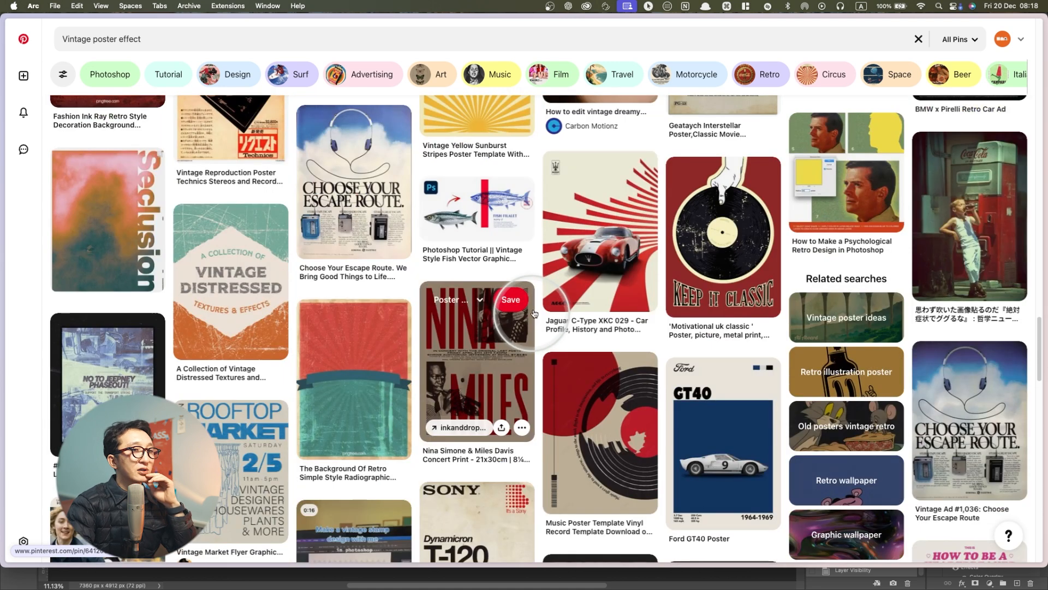
scroll(534, 313, down, 4)
Switch to the other Pinterest tab with the "빈티지 포스터 효과" search and look through its poster and photo effect results
mouse_move(12, 270)
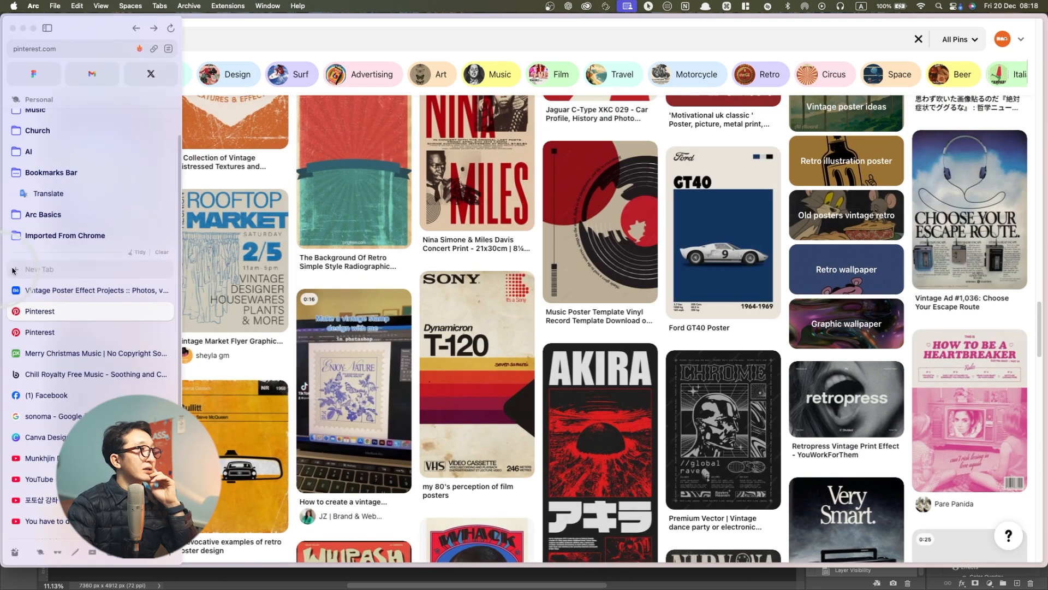
click(40, 331)
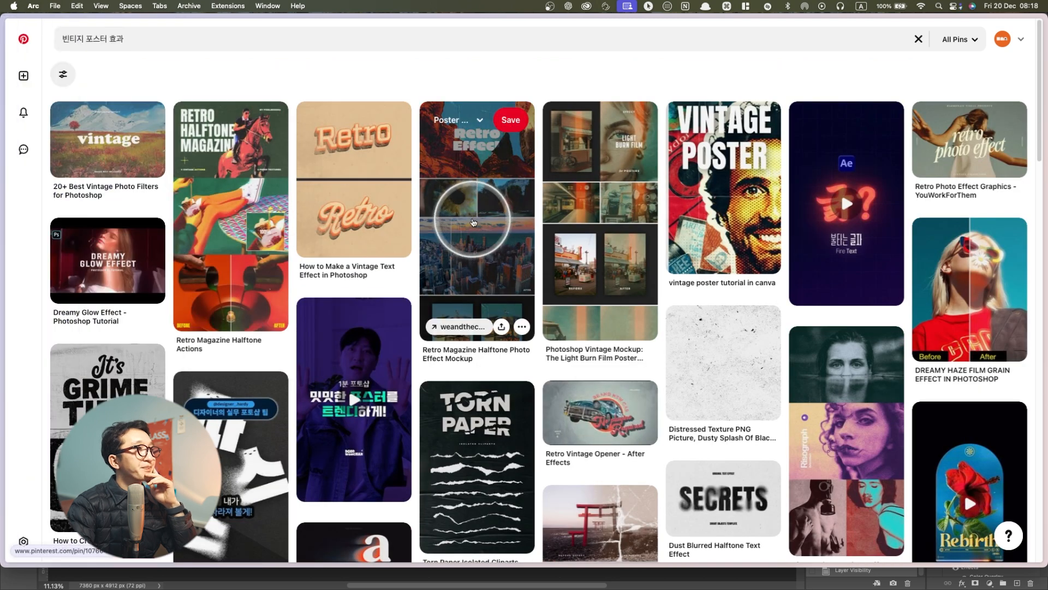
scroll(473, 223, down, 2)
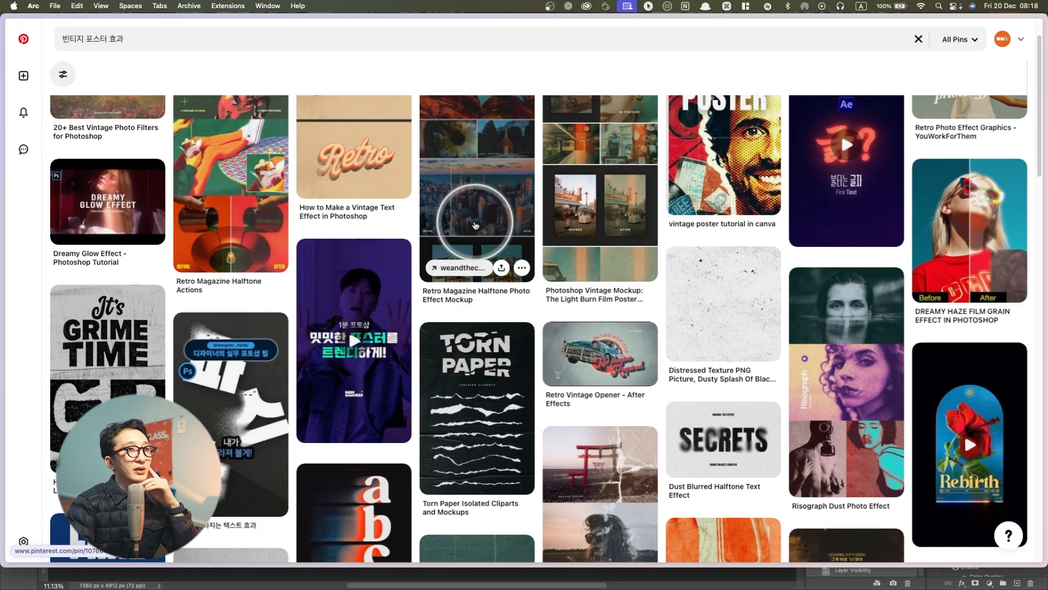
scroll(475, 226, down, 1)
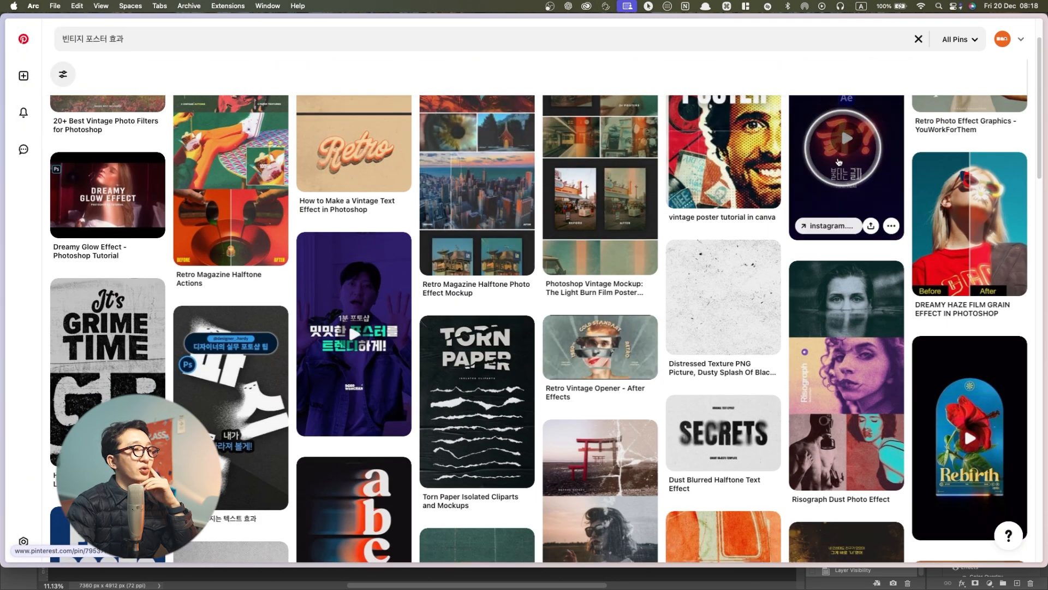
scroll(421, 274, down, 5)
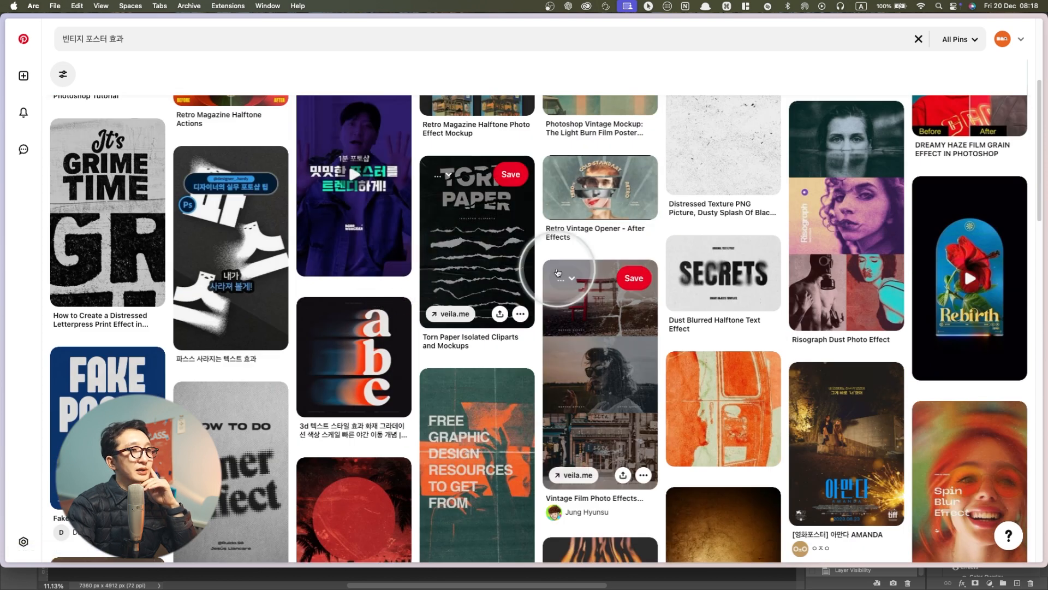
Open the "Vintage Film Photo Effects Pack" pin and look through its before-and-after images and the related poster pins
click(581, 278)
click(642, 231)
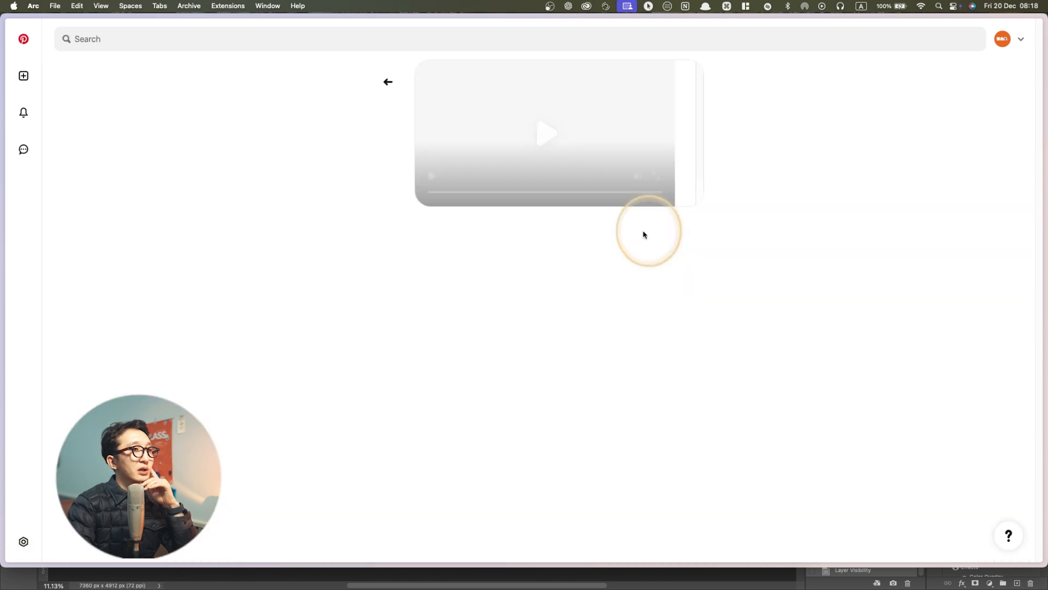
key(super+[)
click(572, 309)
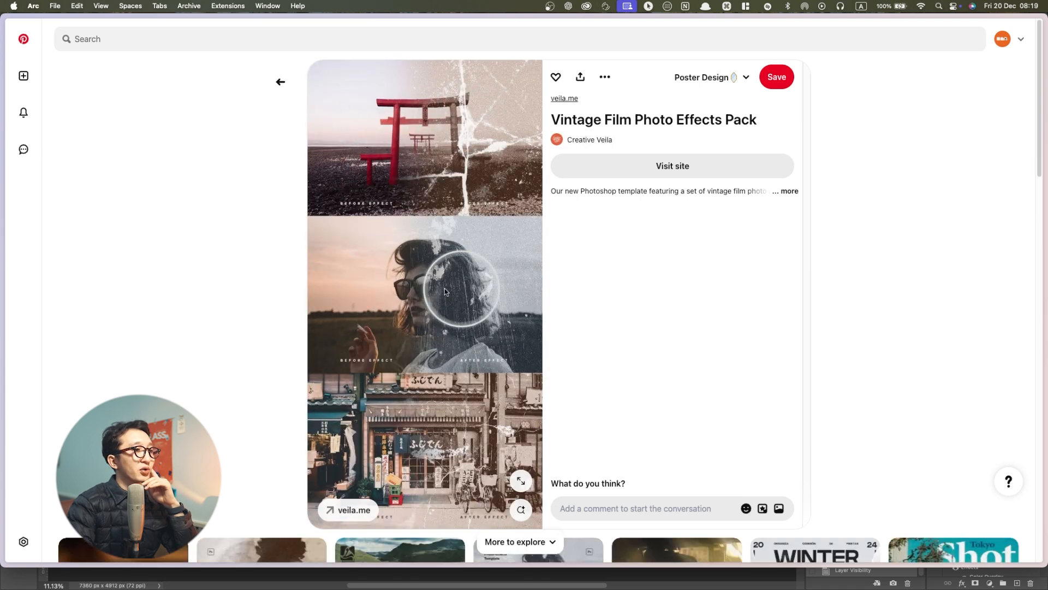
scroll(465, 284, down, 6)
scroll(443, 327, up, 1)
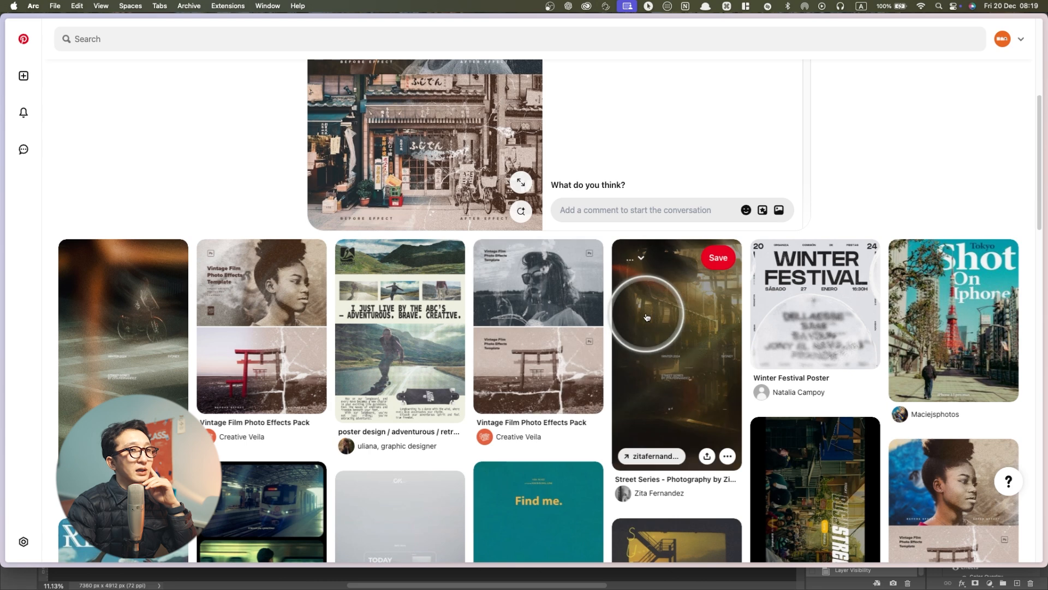
scroll(807, 322, down, 5)
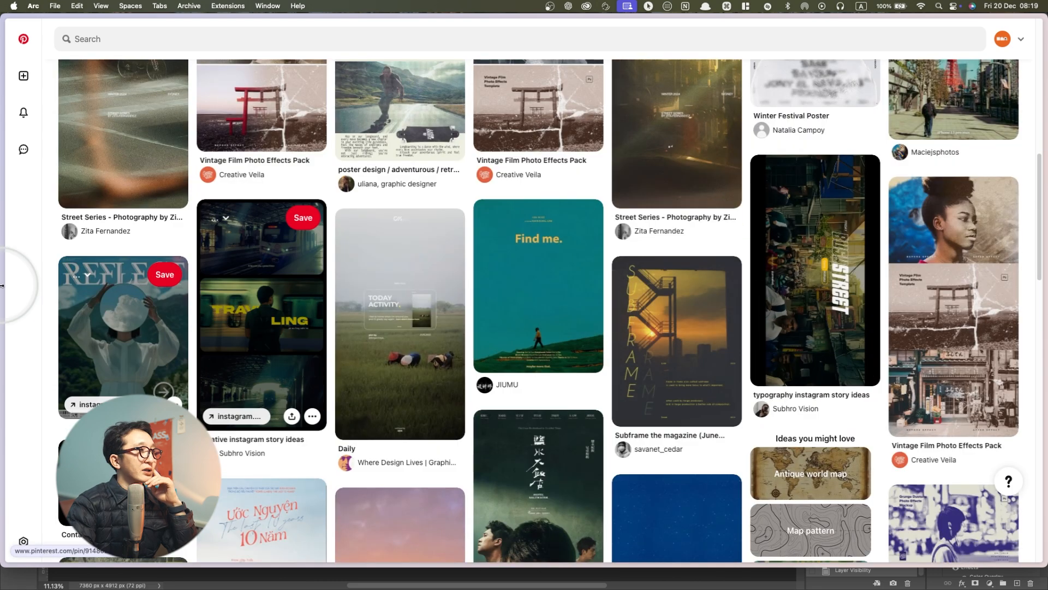
Switch to the Behance "Vintage poster effect" project results and look through them for retro posters, textures and print effects
mouse_move(4, 295)
click(42, 290)
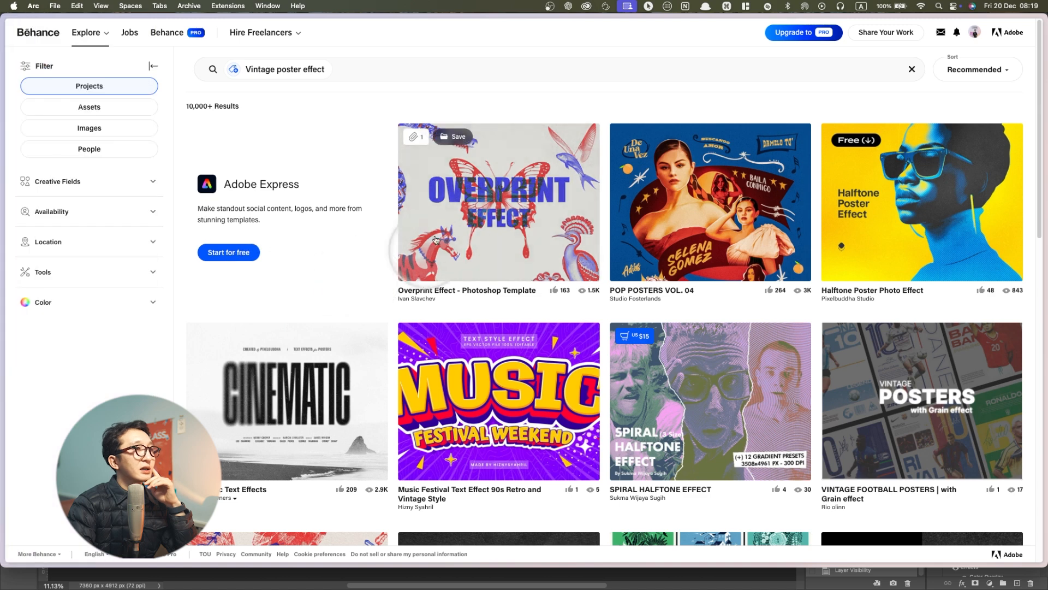
scroll(499, 182, down, 3)
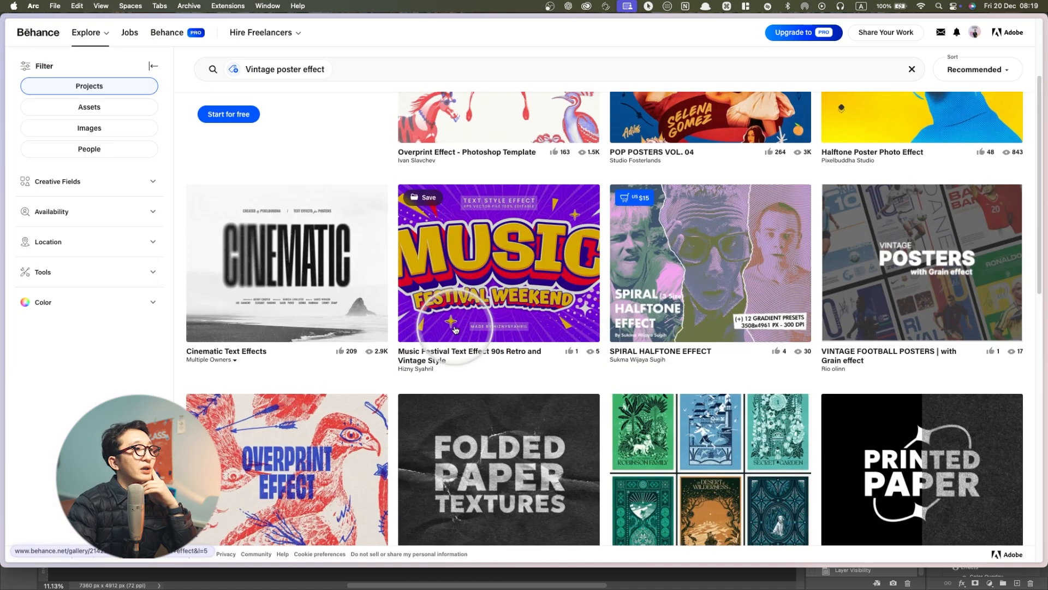
scroll(487, 287, down, 5)
scroll(488, 286, down, 5)
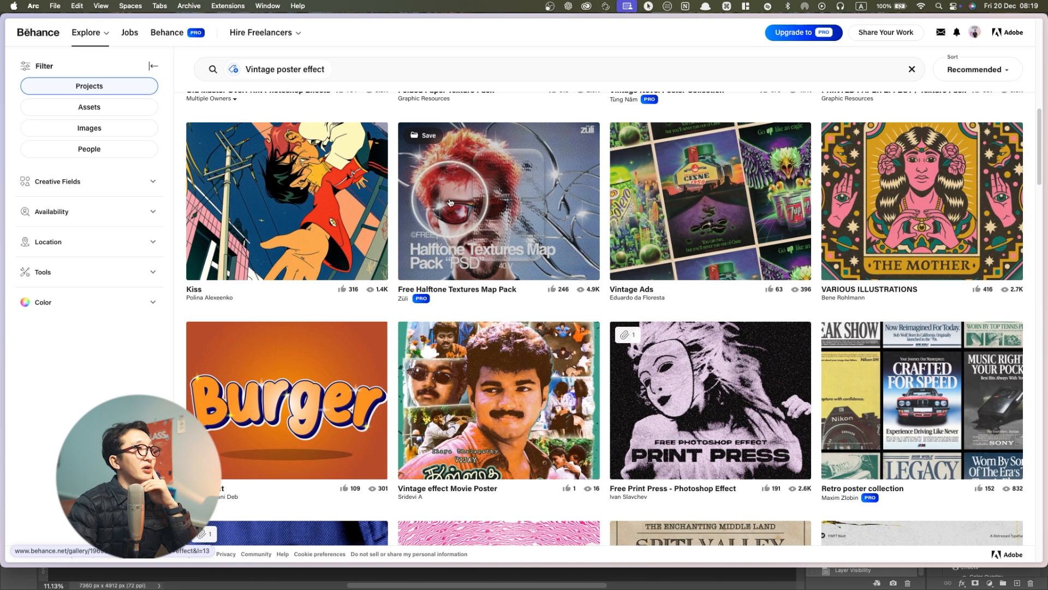
scroll(536, 197, down, 6)
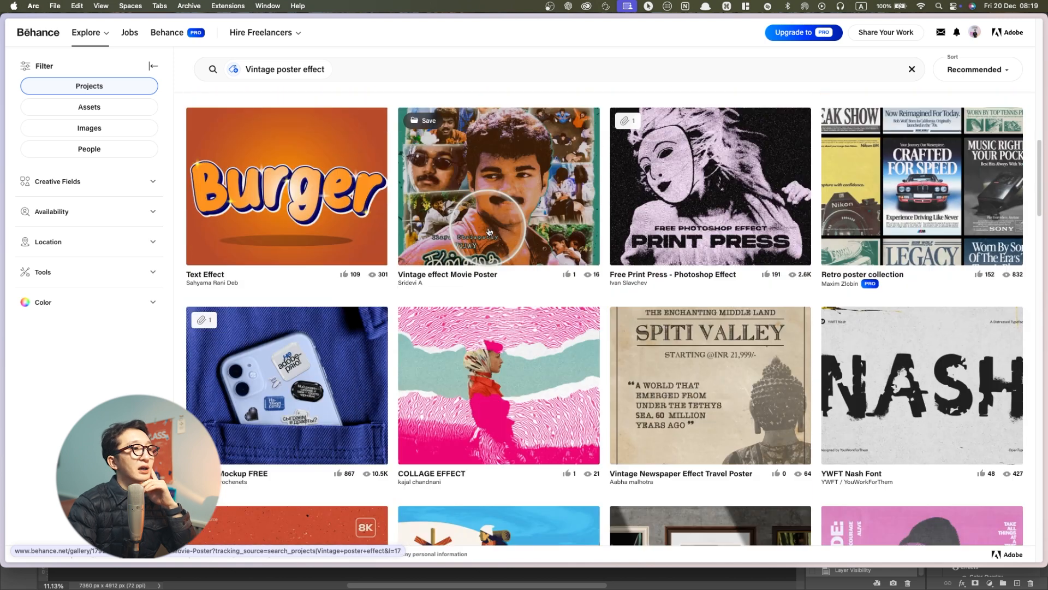
scroll(488, 231, down, 5)
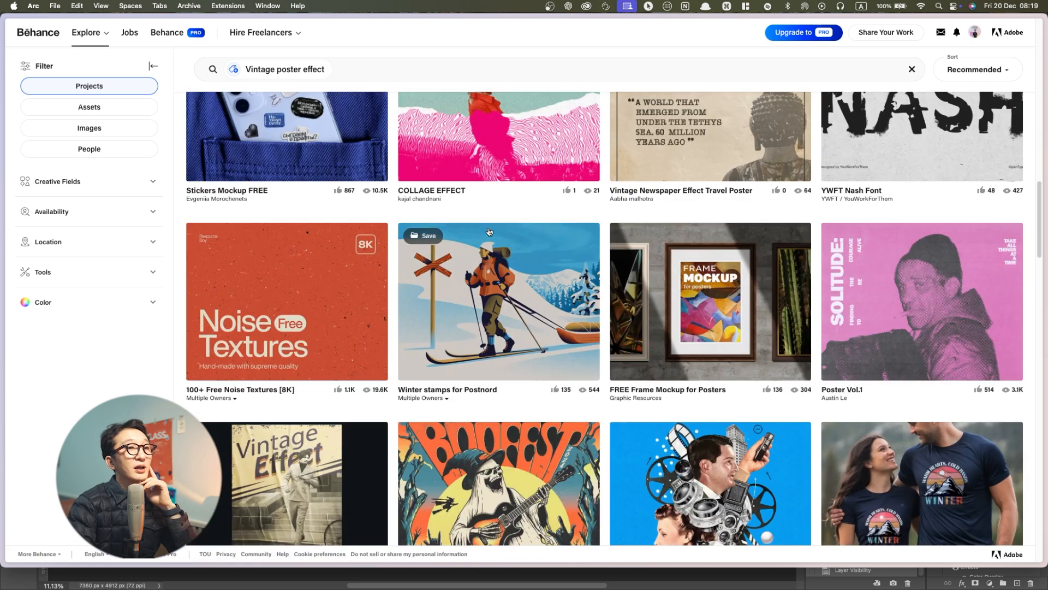
scroll(489, 232, down, 2)
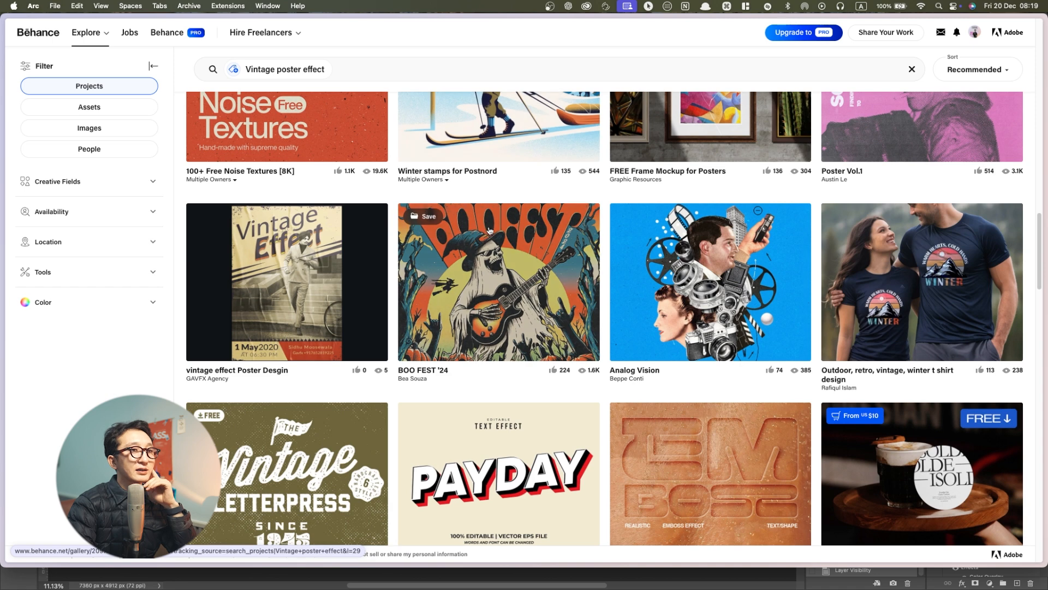
scroll(489, 232, down, 5)
click(490, 230)
scroll(490, 230, up, 4)
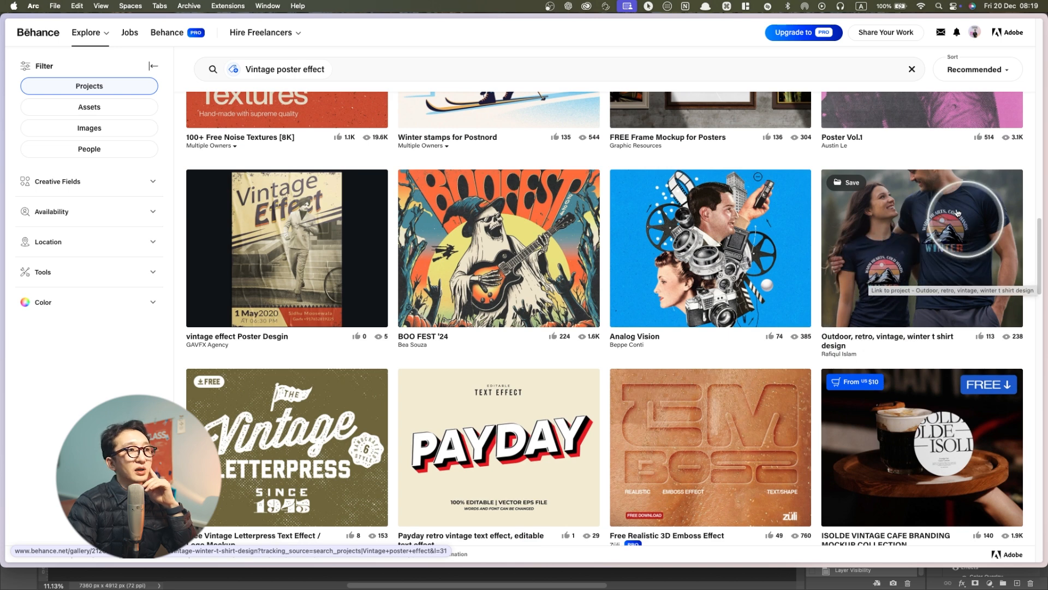
scroll(751, 250, down, 10)
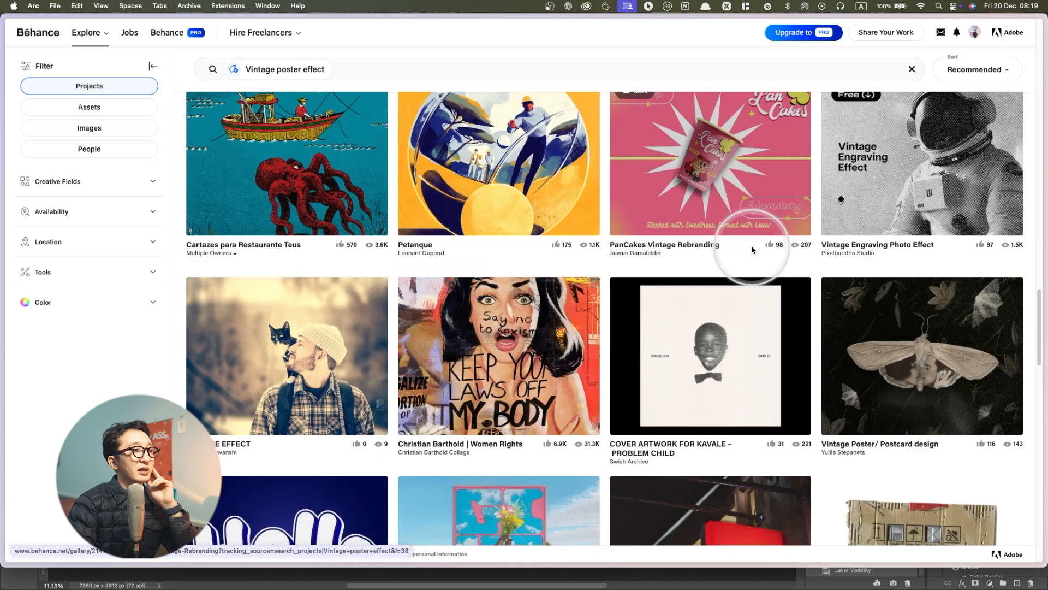
scroll(650, 264, down, 6)
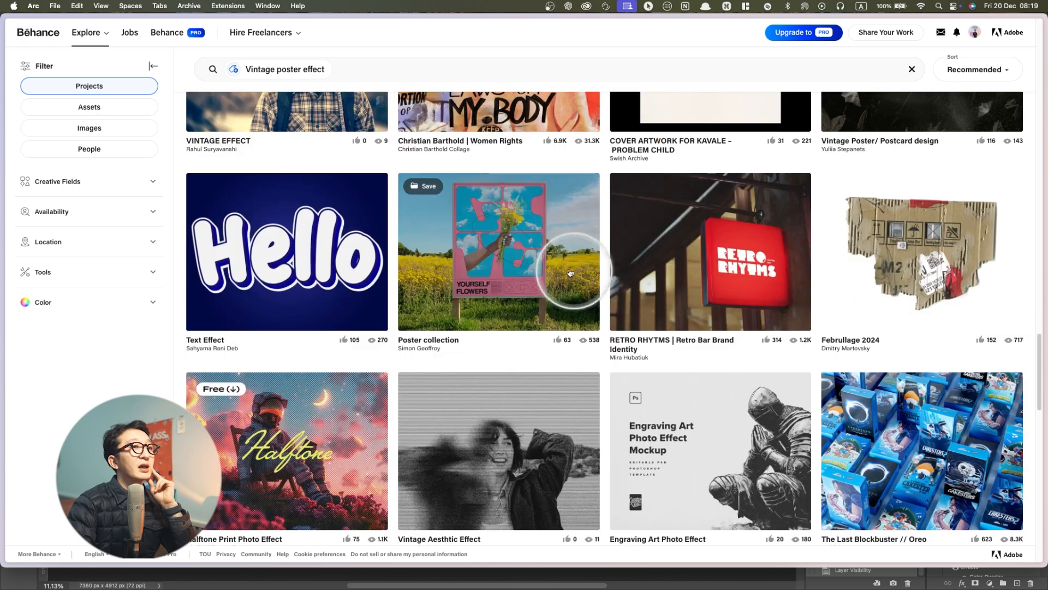
scroll(579, 274, down, 12)
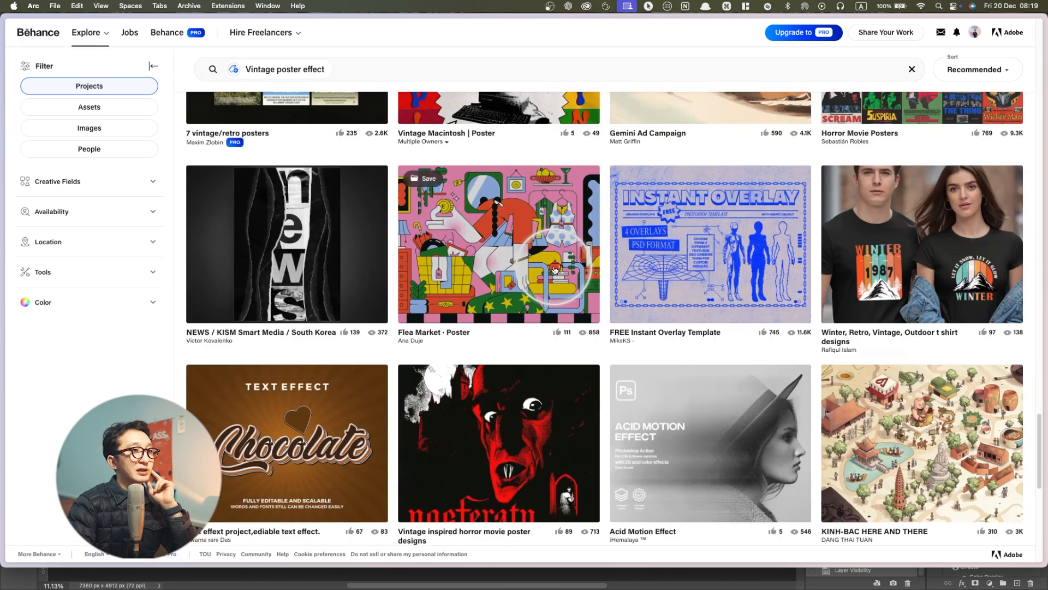
scroll(555, 270, down, 10)
scroll(489, 445, down, 1)
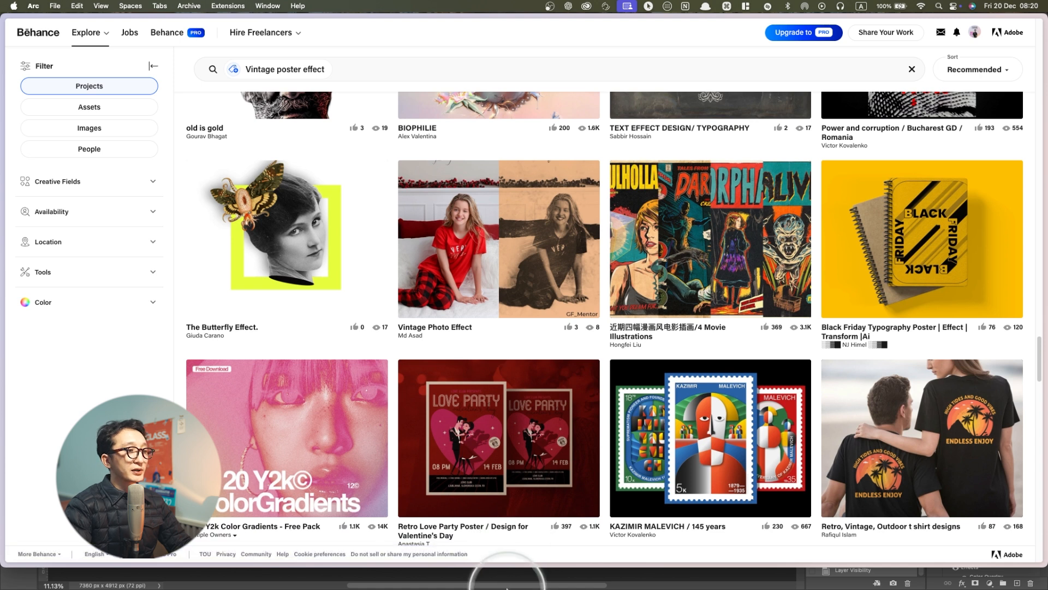
Switch to Photoshop and return to the finished PARIS poster document
mouse_move(494, 580)
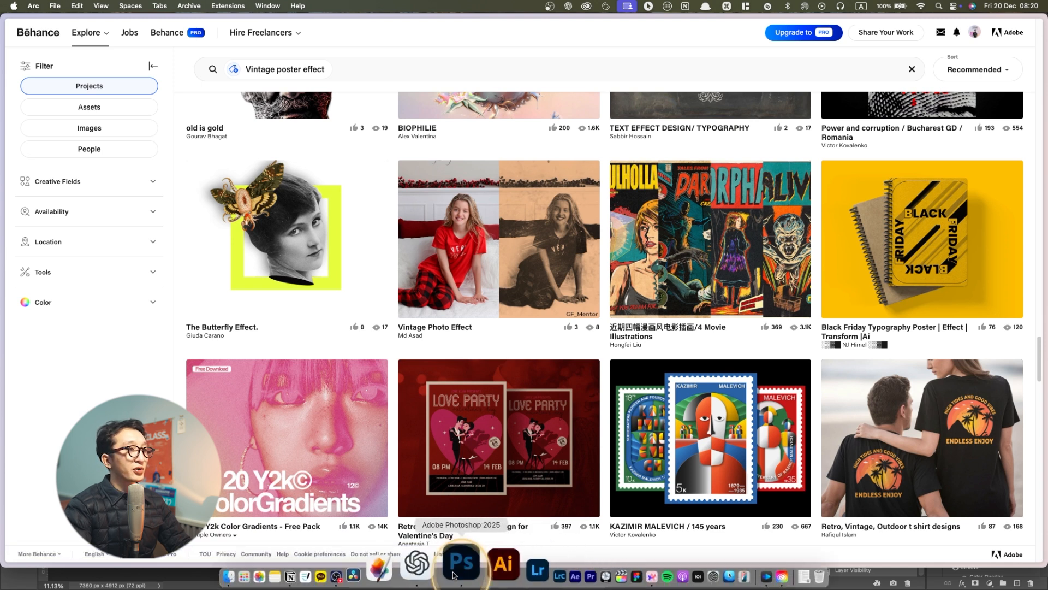
click(467, 567)
click(726, 363)
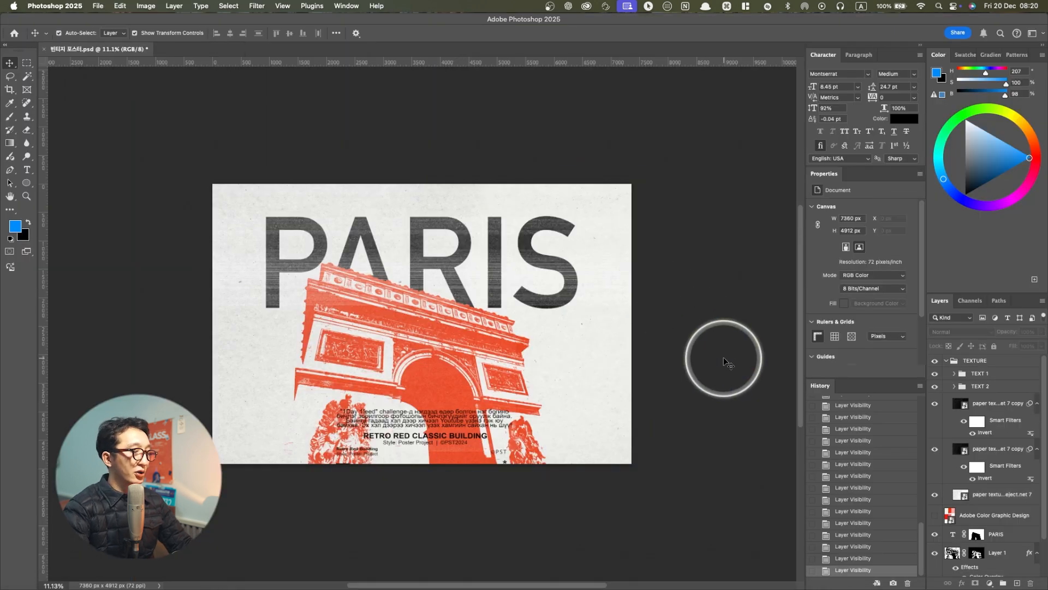
key(super+n)
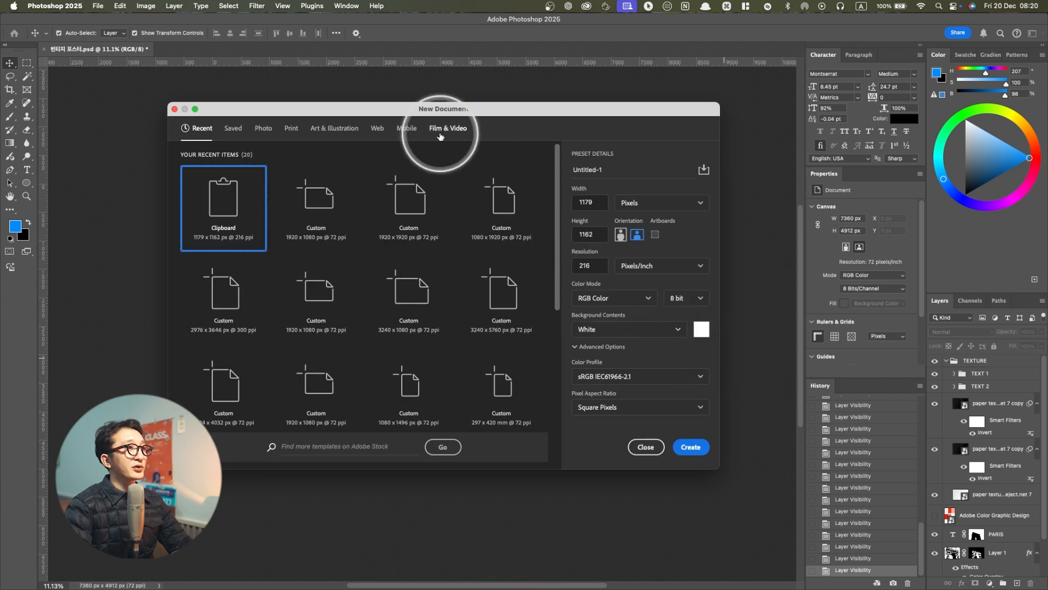
drag(448, 111, 493, 126)
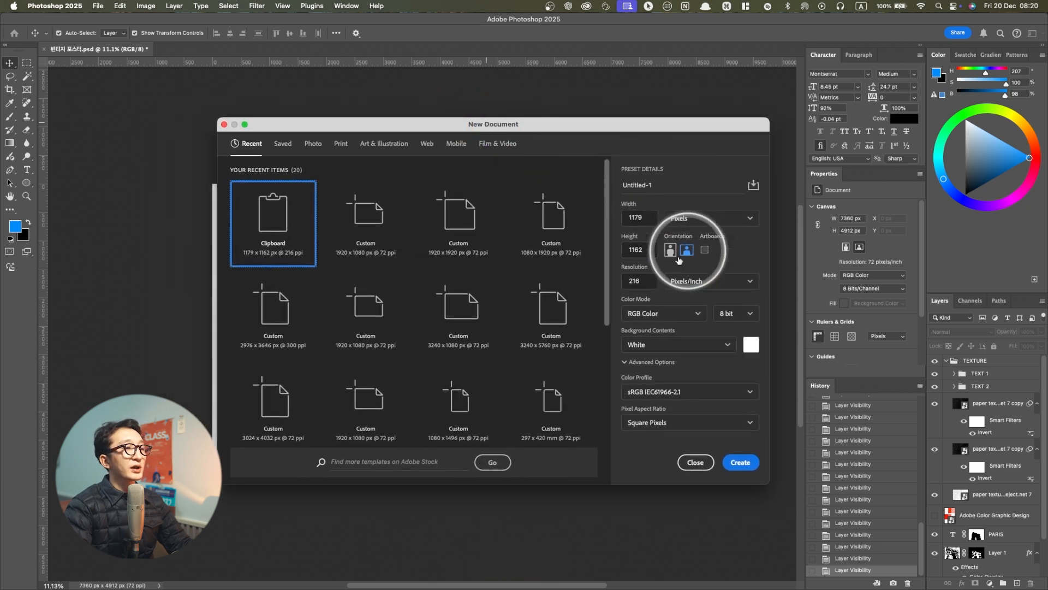
double_click(640, 217)
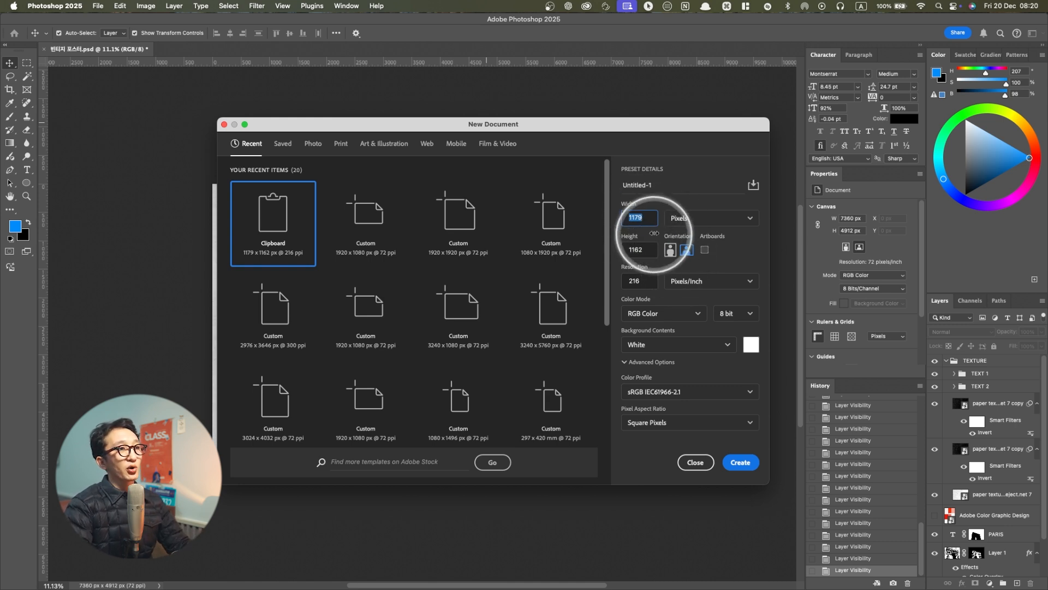
click(695, 462)
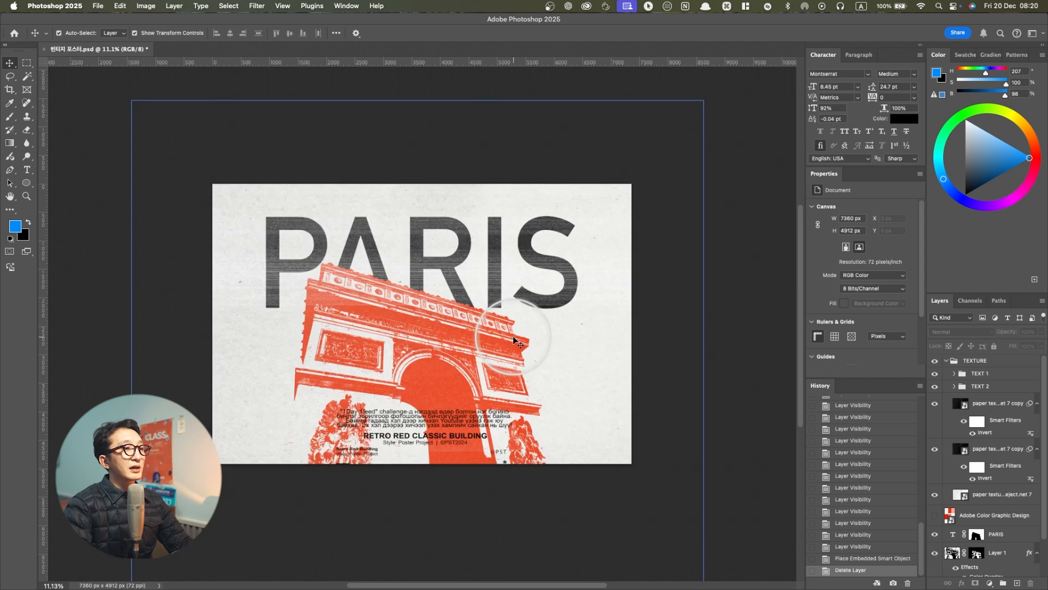
Open "Paris Stock Photo (1).jpg" from the "31 빈티지 포스터" folder in Finder as a separate Photoshop document
key(super)
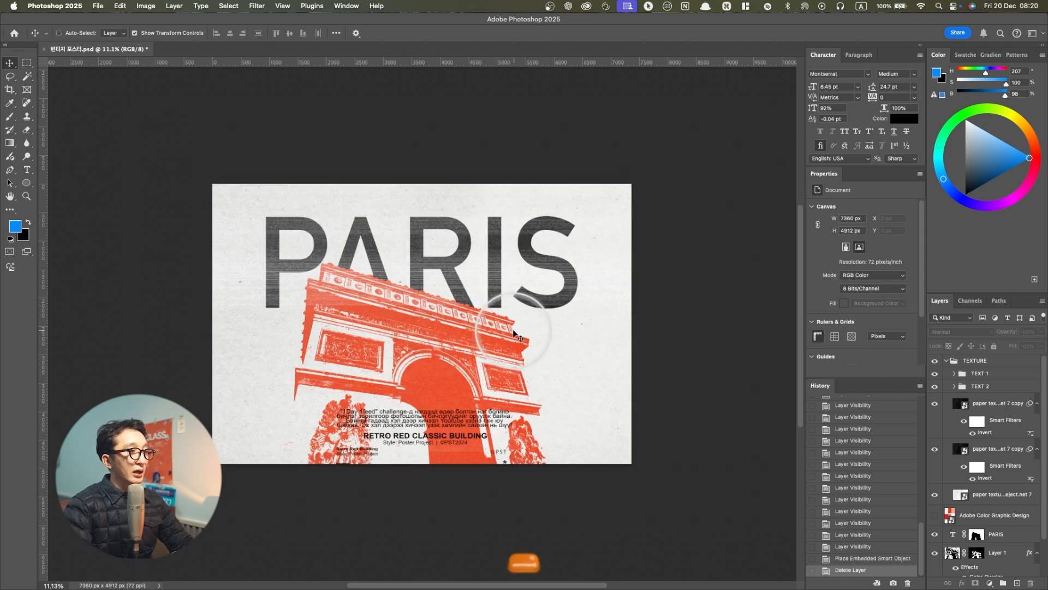
mouse_move(285, 587)
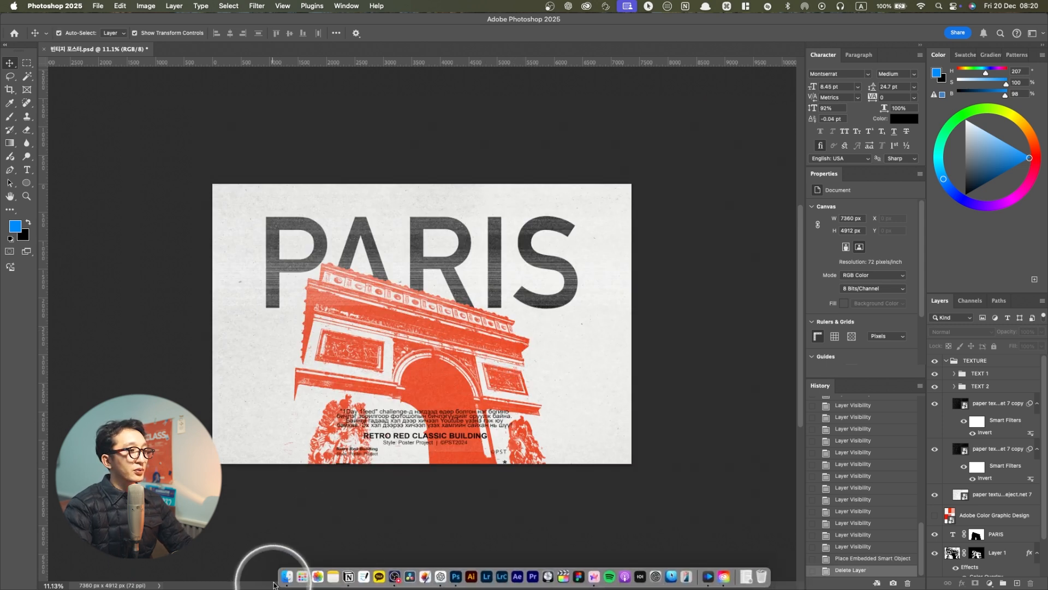
click(284, 568)
key(super+Up)
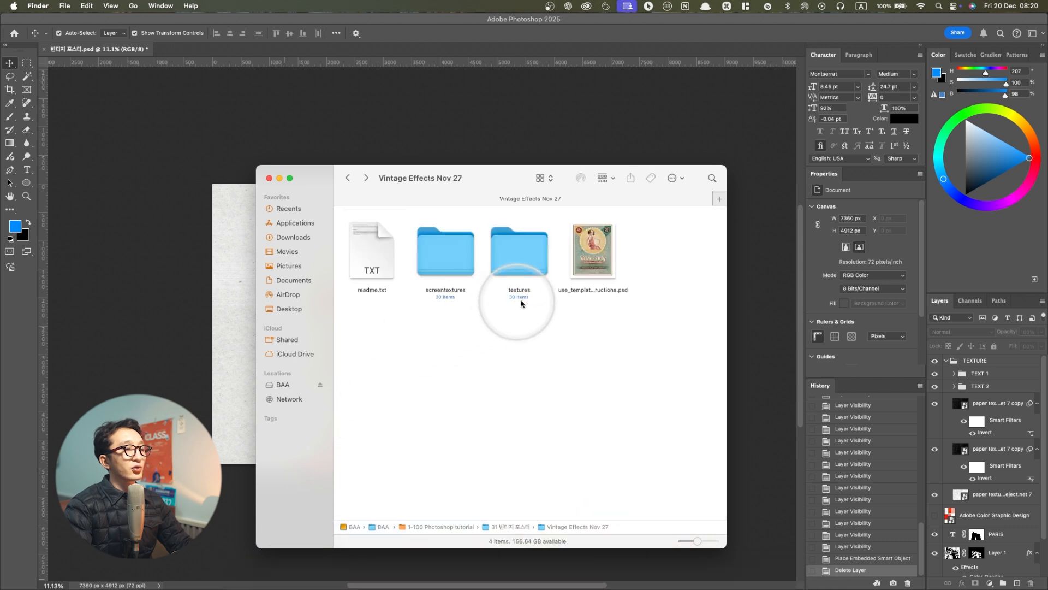
key(super+Up)
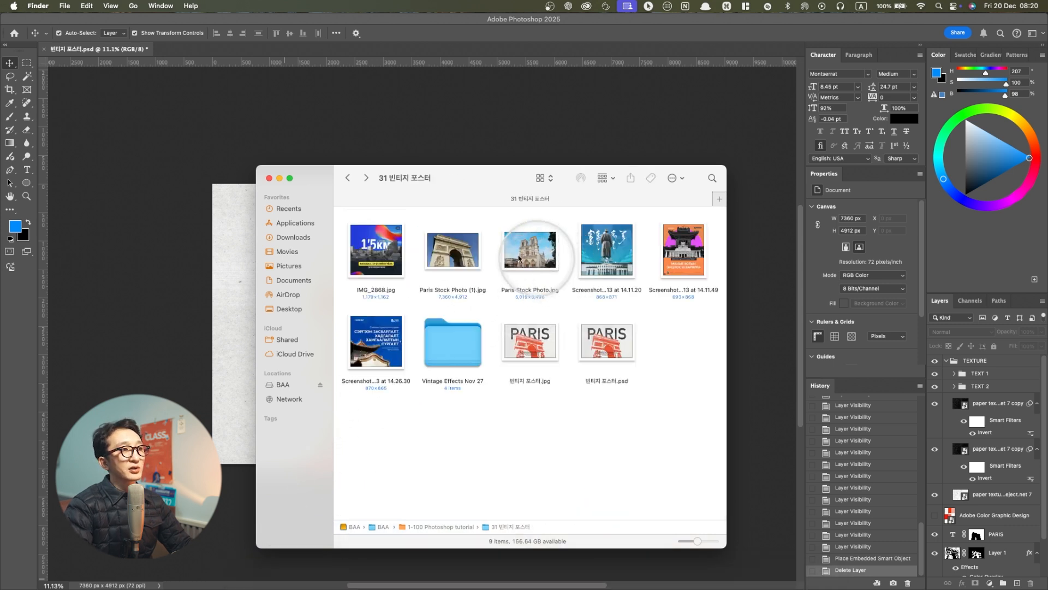
drag(469, 258, 195, 50)
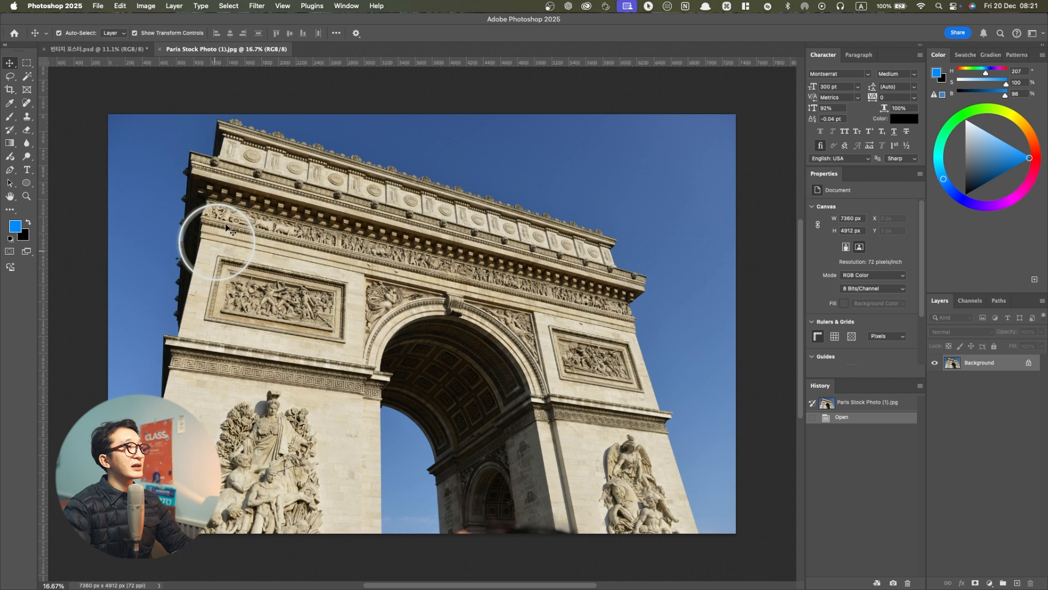
Switch to the Quick Selection tool and select the Arc de Triomphe with the Select Subject command
click(27, 75)
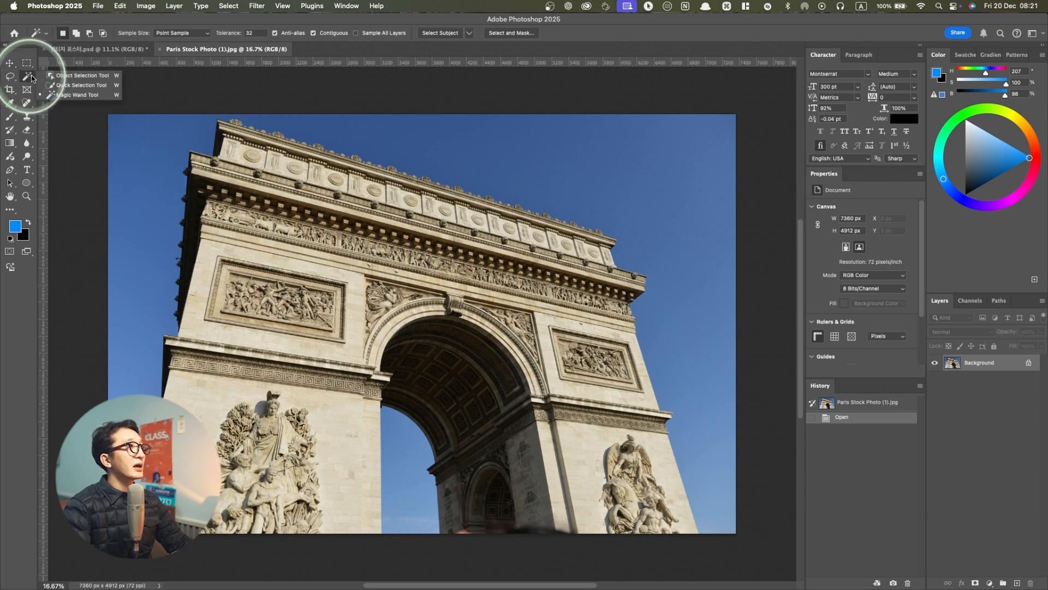
click(67, 86)
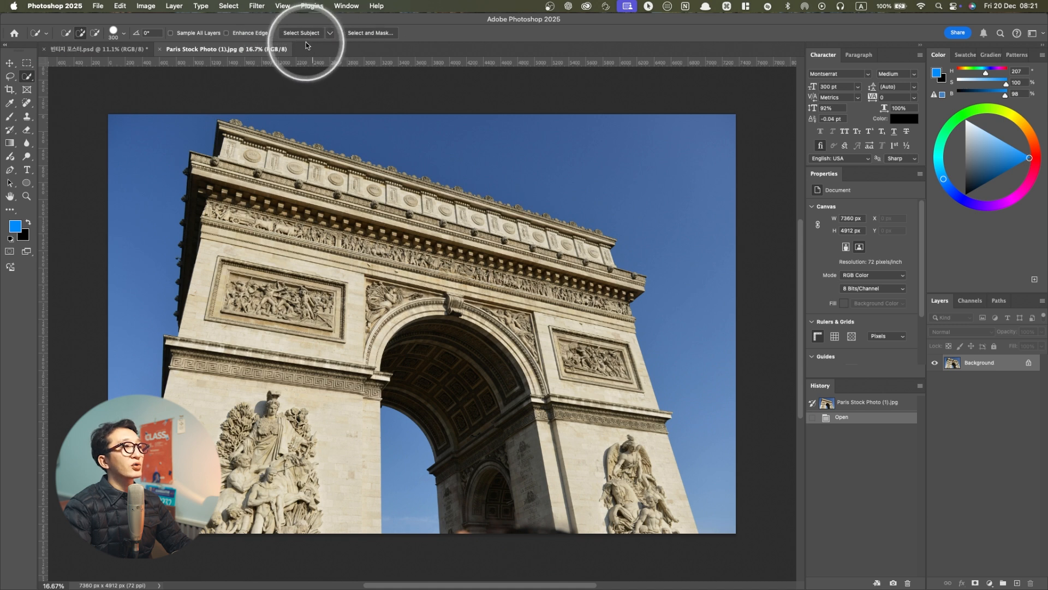
click(229, 6)
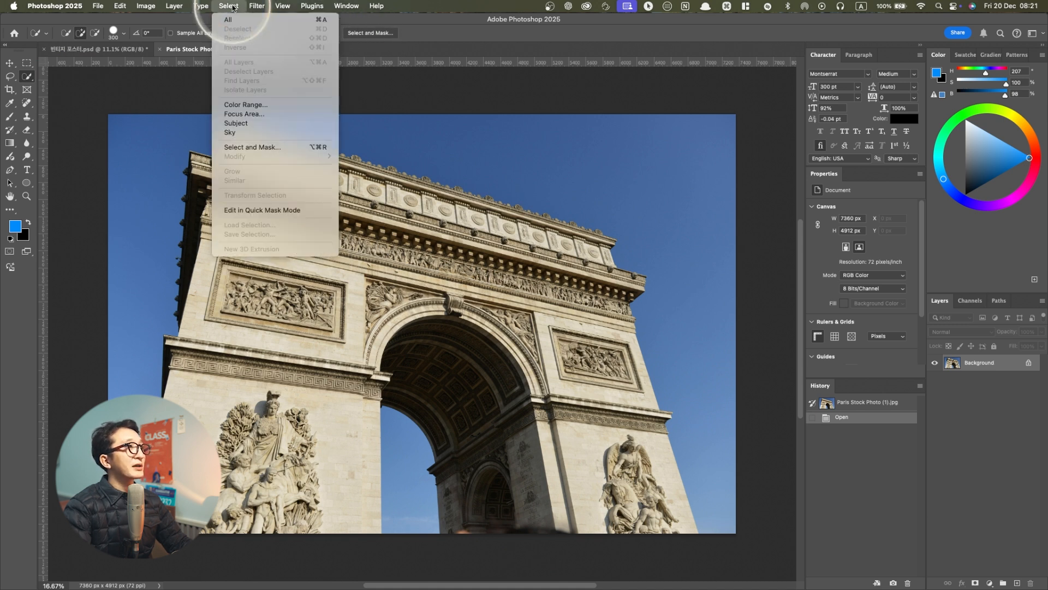
click(232, 124)
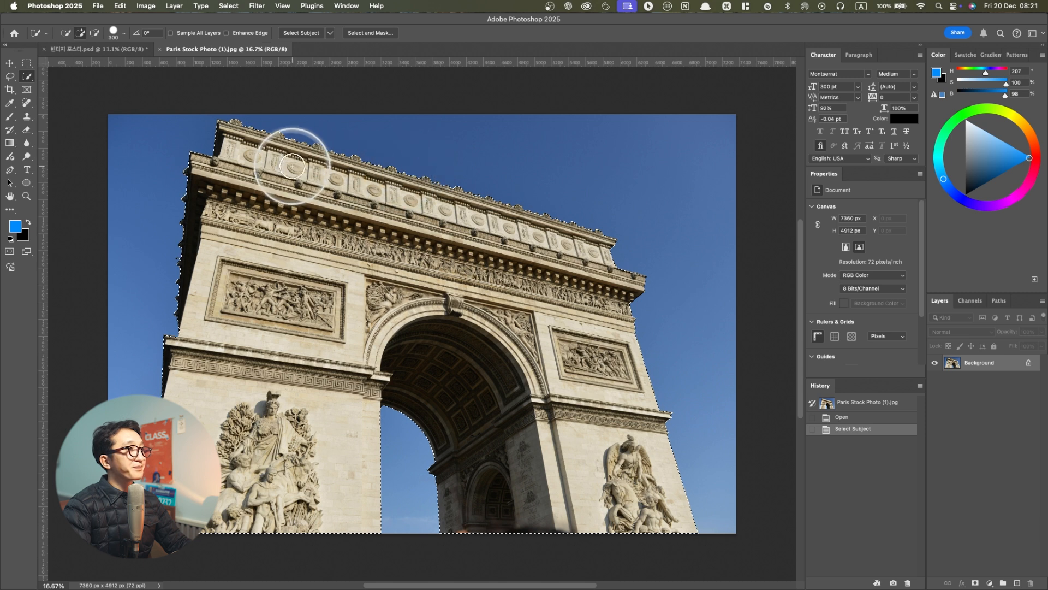
Check the selection outline up close along the arch's left edge and switch to the freehand Lasso tool
scroll(174, 169, up, 3)
scroll(197, 213, up, 2)
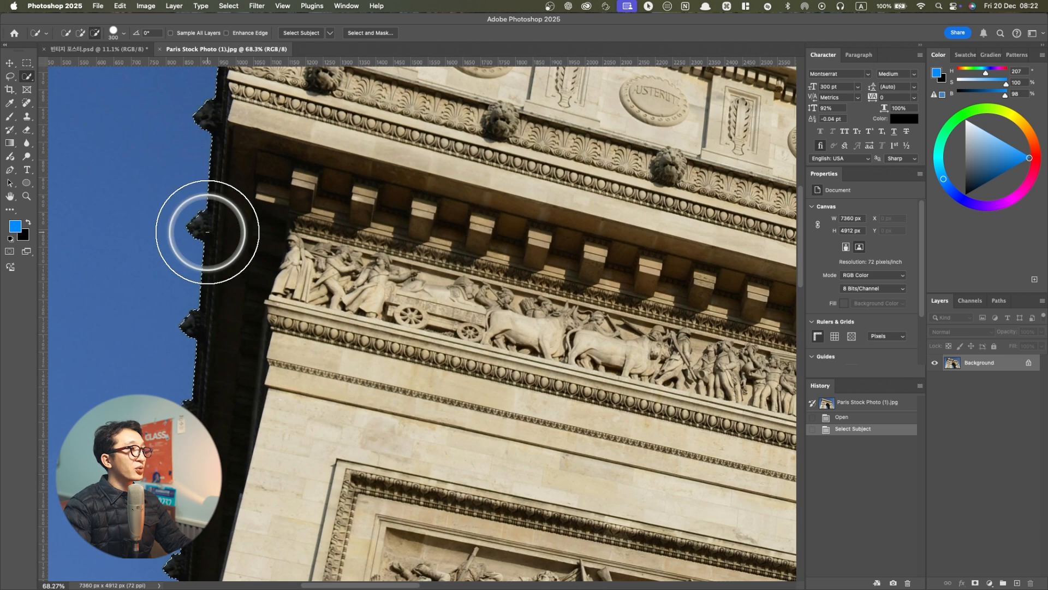
scroll(207, 231, up, 2)
scroll(199, 257, down, 5)
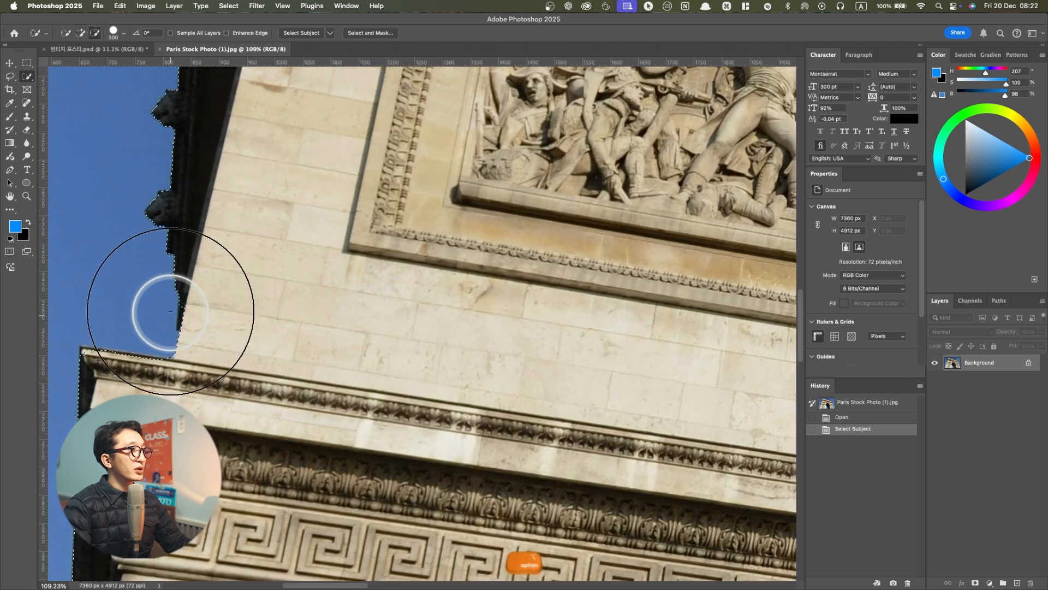
scroll(170, 319, up, 3)
scroll(209, 319, down, 4)
scroll(211, 321, up, 1)
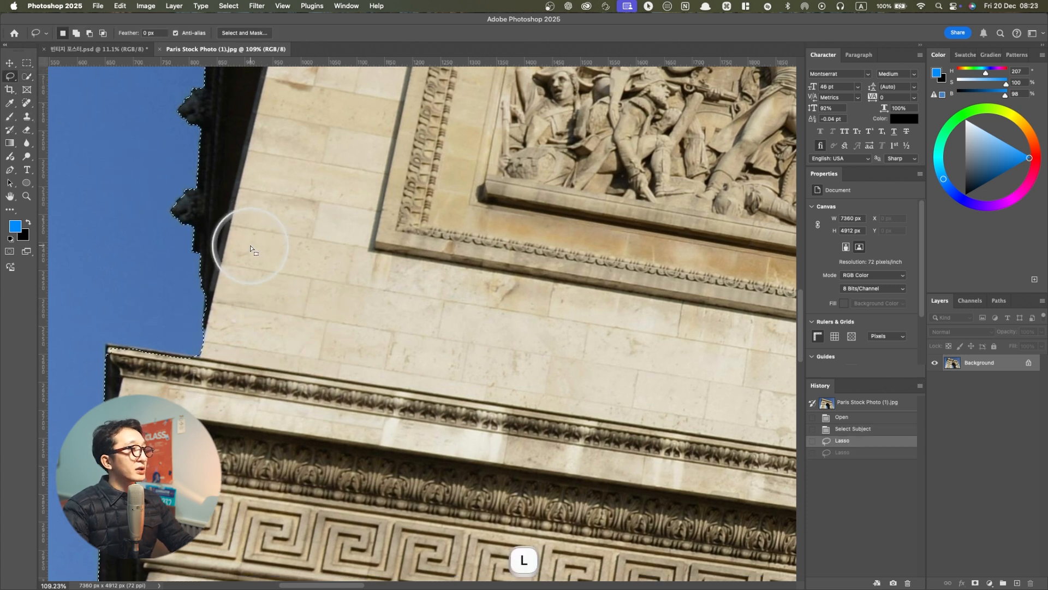
right_click(10, 76)
click(42, 86)
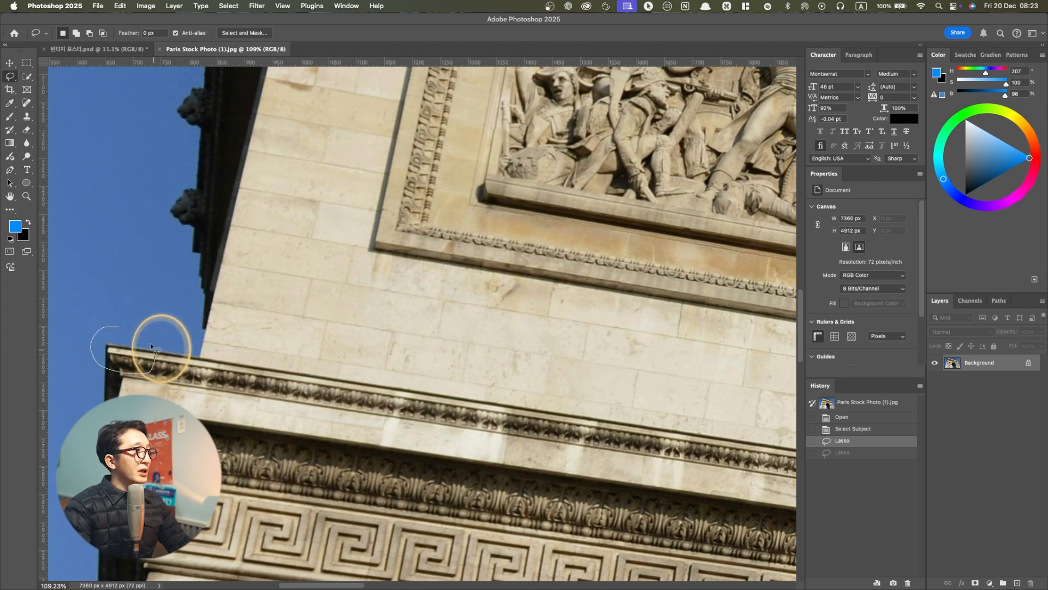
Try a new freehand lasso selection around the arch's left ledge corner and undo it
drag(95, 315, 97, 331)
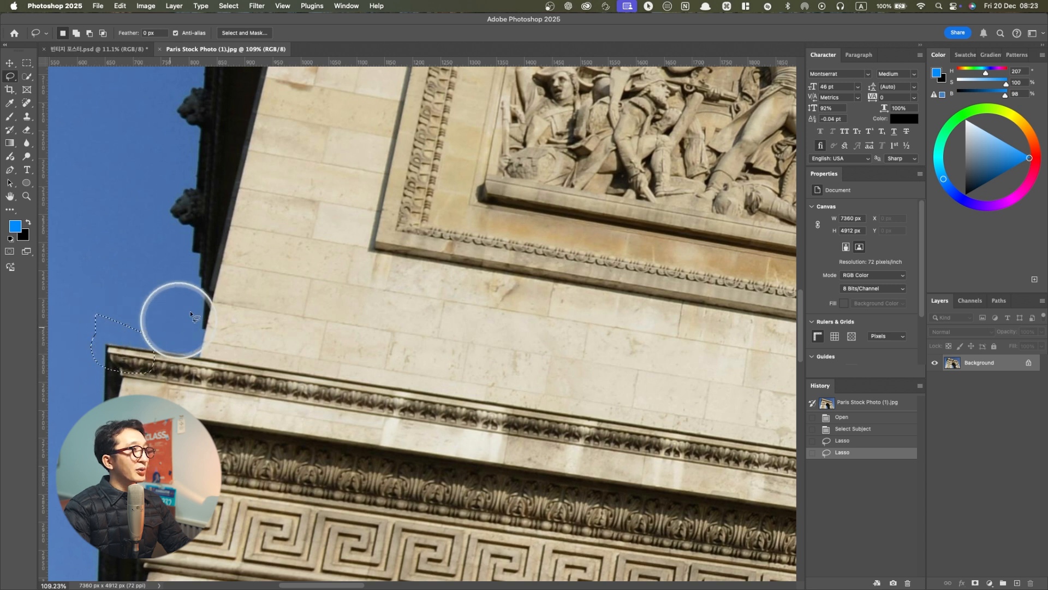
scroll(305, 254, down, 5)
scroll(305, 254, down, 4)
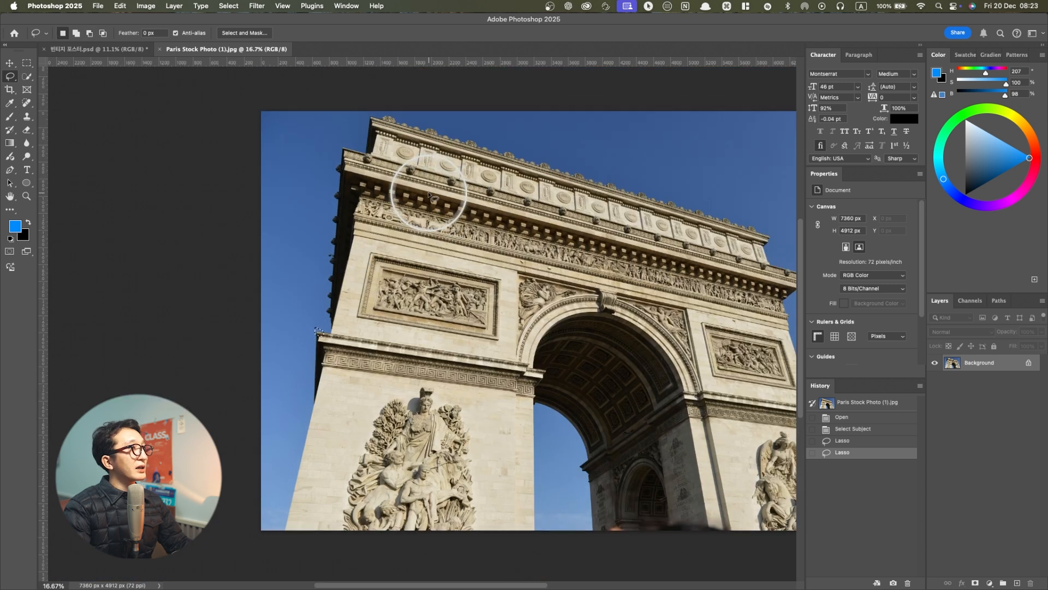
scroll(319, 326, up, 9)
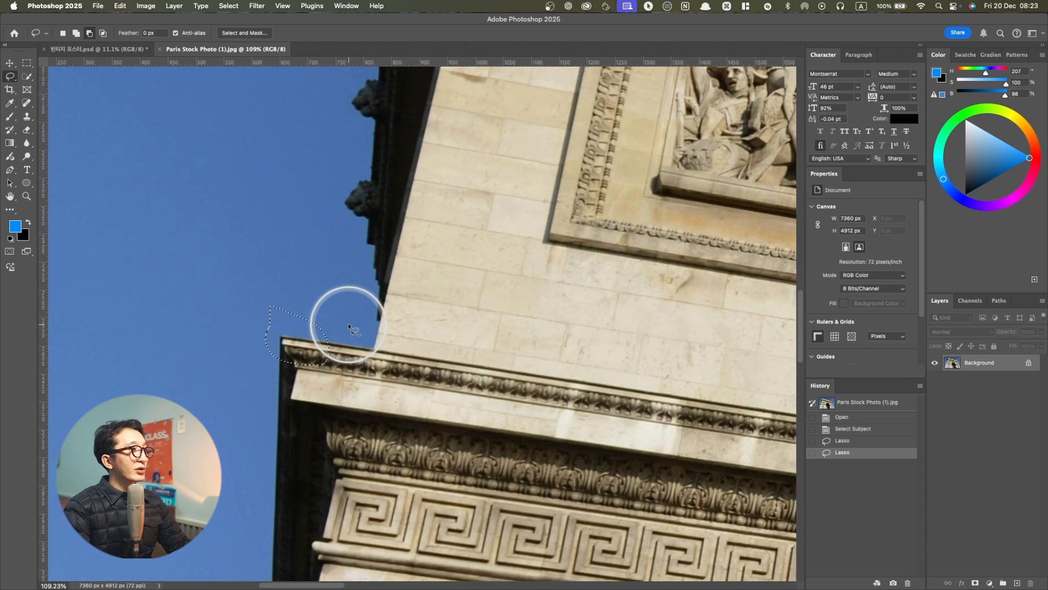
key(super+z)
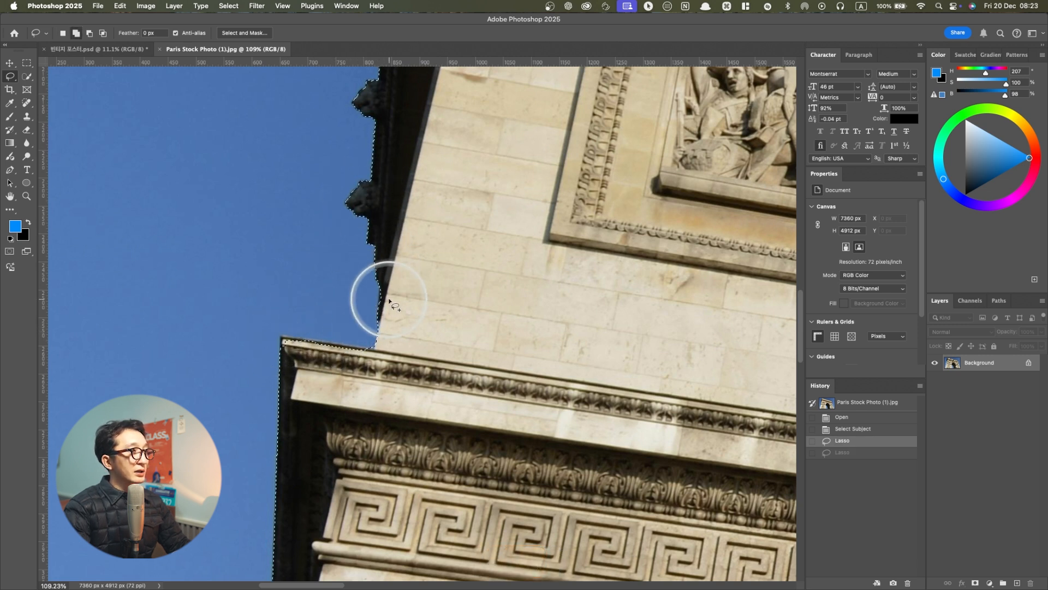
Add the missed strip at the left ledge corner to the arch selection with the Lasso tool
drag(318, 345, 284, 338)
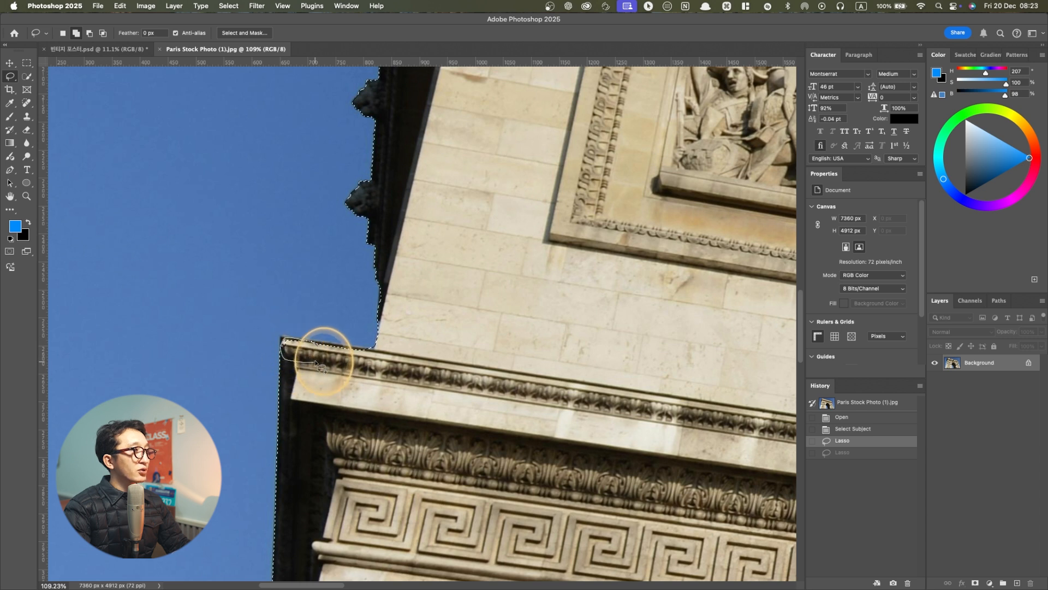
drag(321, 348, 314, 344)
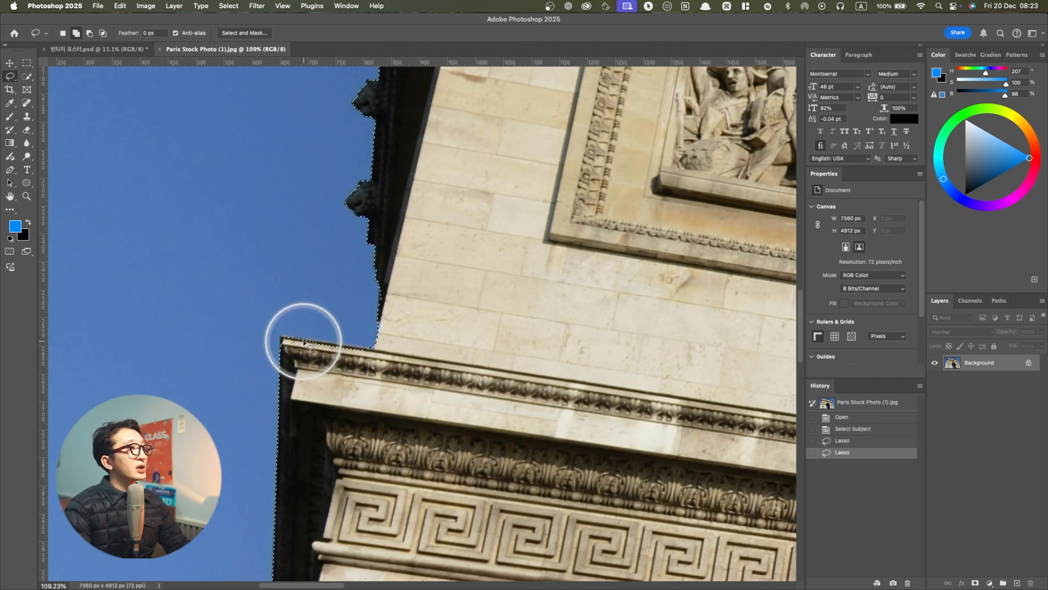
key(shift)
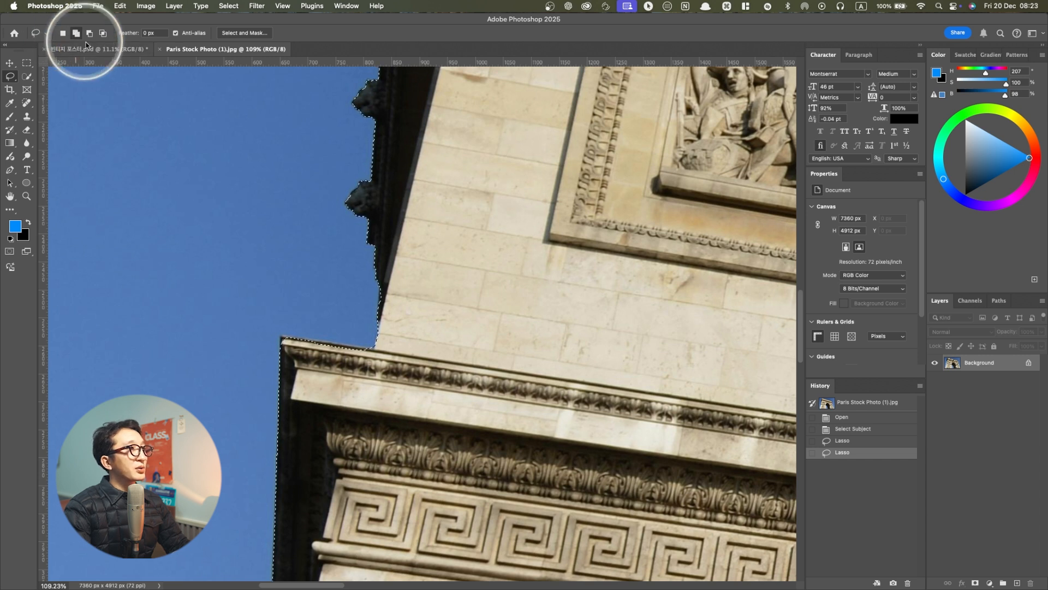
Examine the selection outline down the left wall, along the arch's right side and across the roofline for missed areas
scroll(368, 341, down, 10)
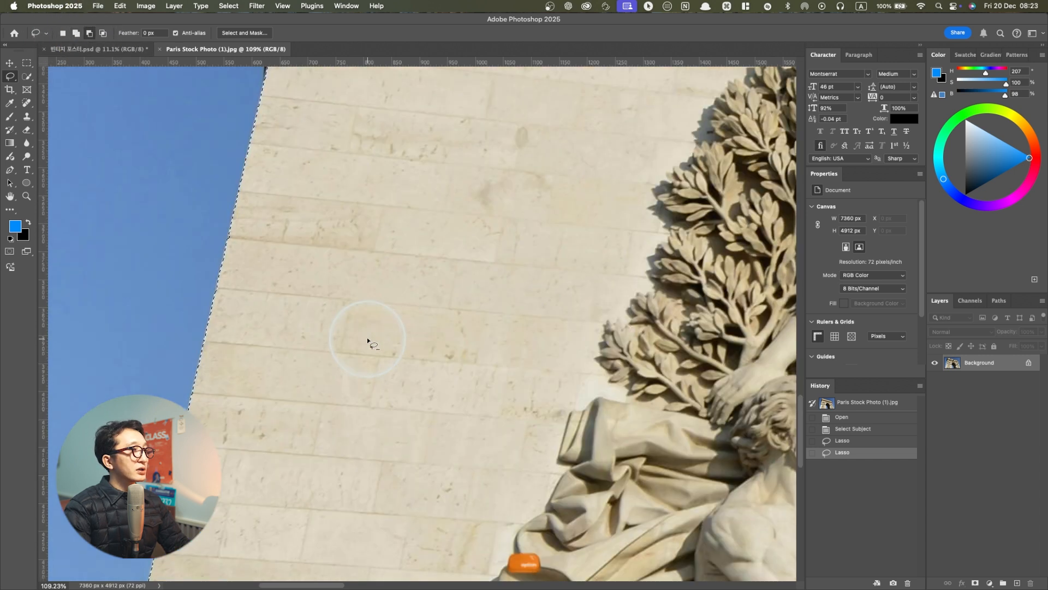
alt+scroll(464, 351, down, 8)
alt+scroll(735, 233, up, 10)
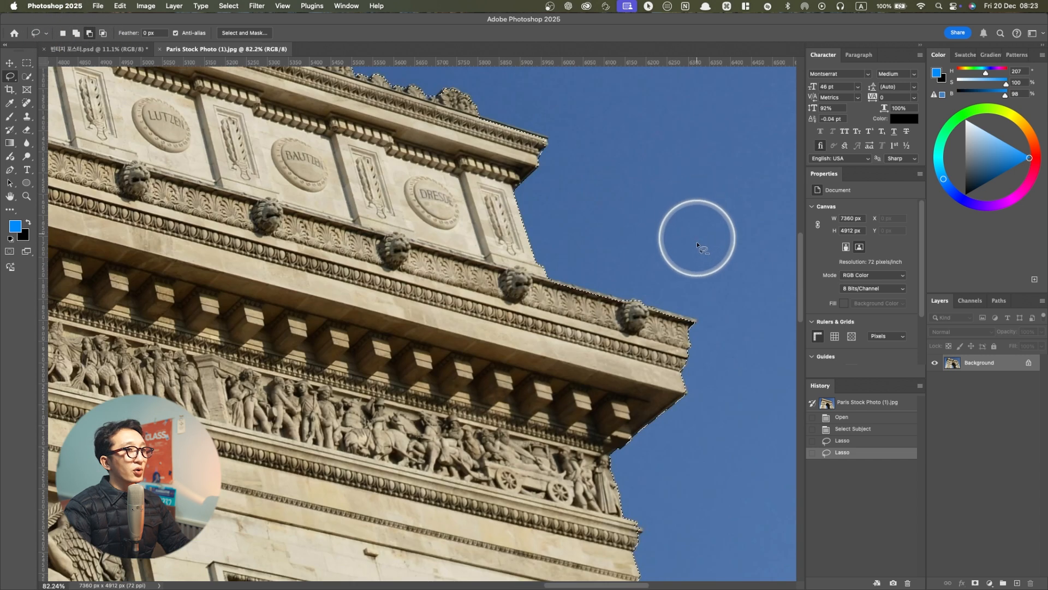
scroll(671, 357, down, 15)
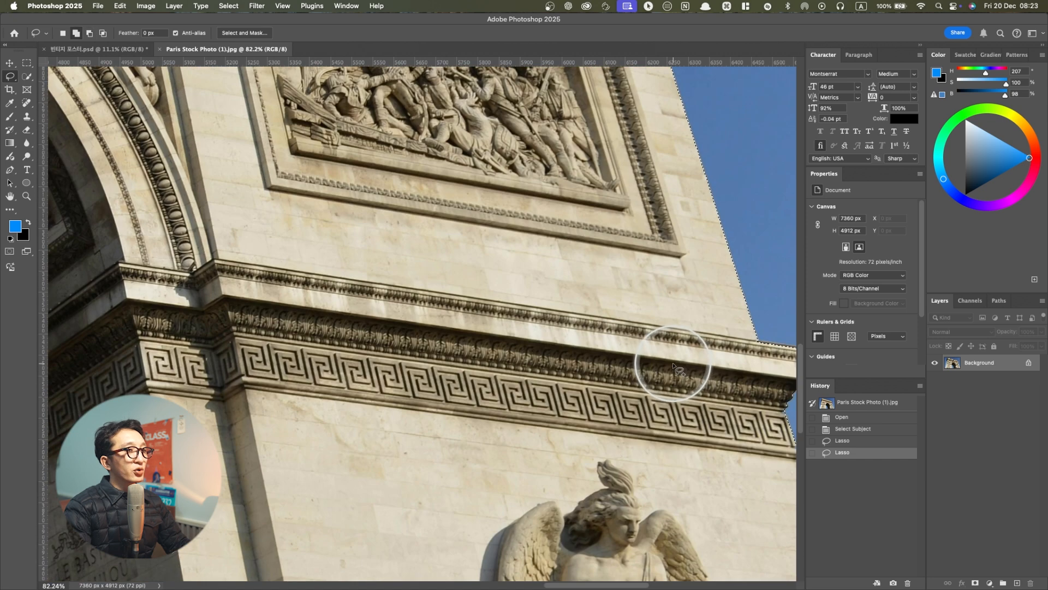
scroll(673, 364, down, 12)
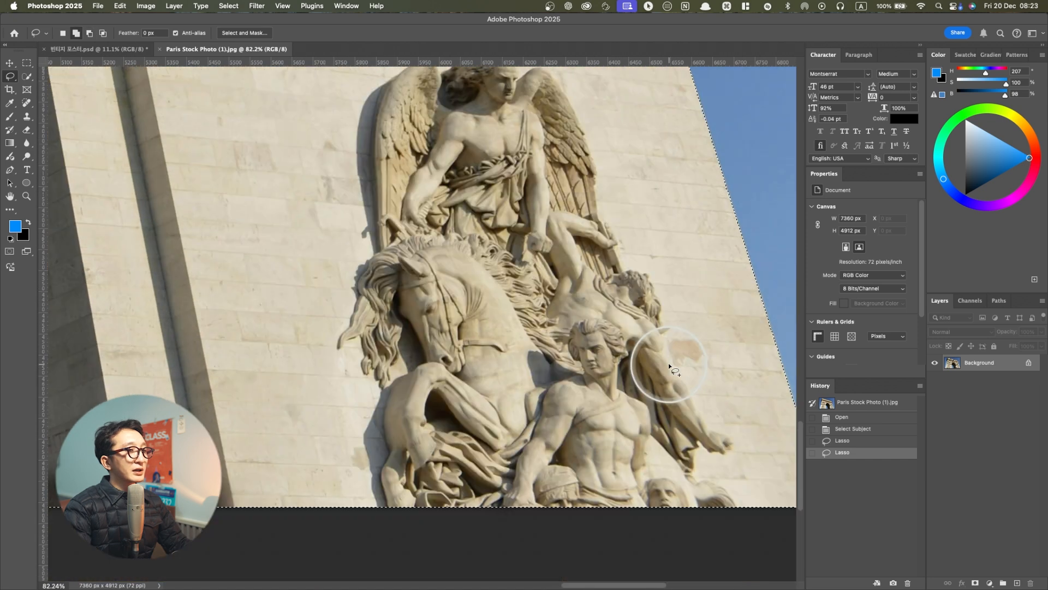
alt+scroll(669, 366, down, 8)
scroll(572, 349, up, 10)
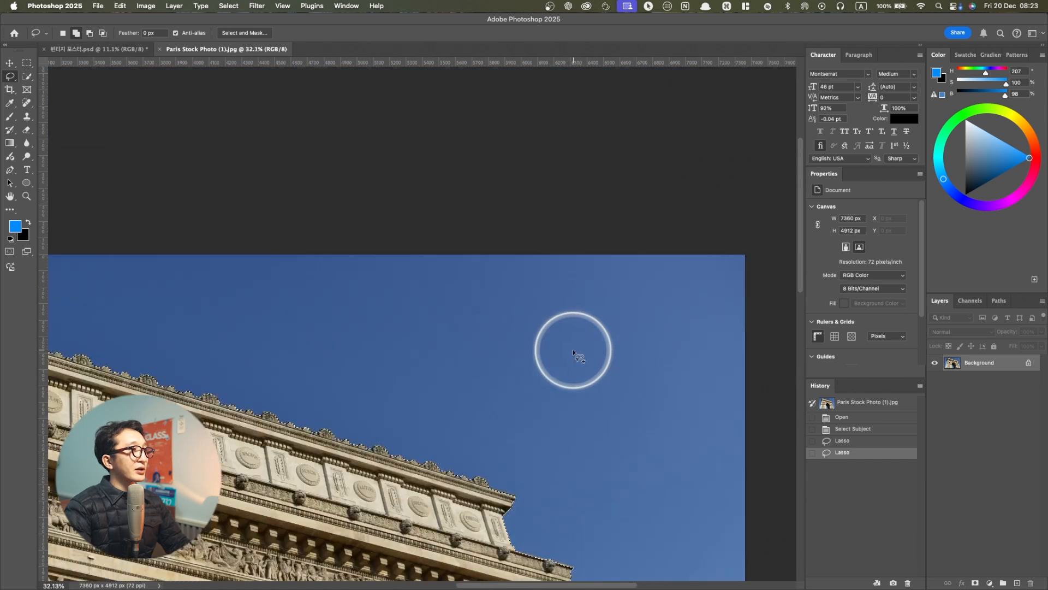
scroll(459, 375, left, 10)
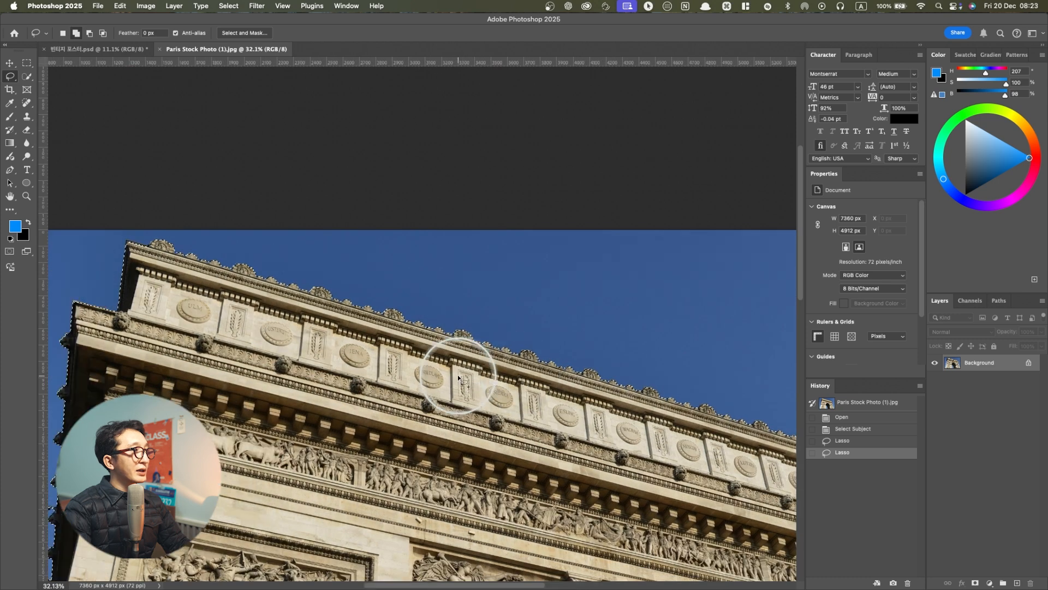
Add the missed dark edge at the arch's upper-left roof corner to the selection with the Lasso tool
alt+scroll(337, 295, up, 8)
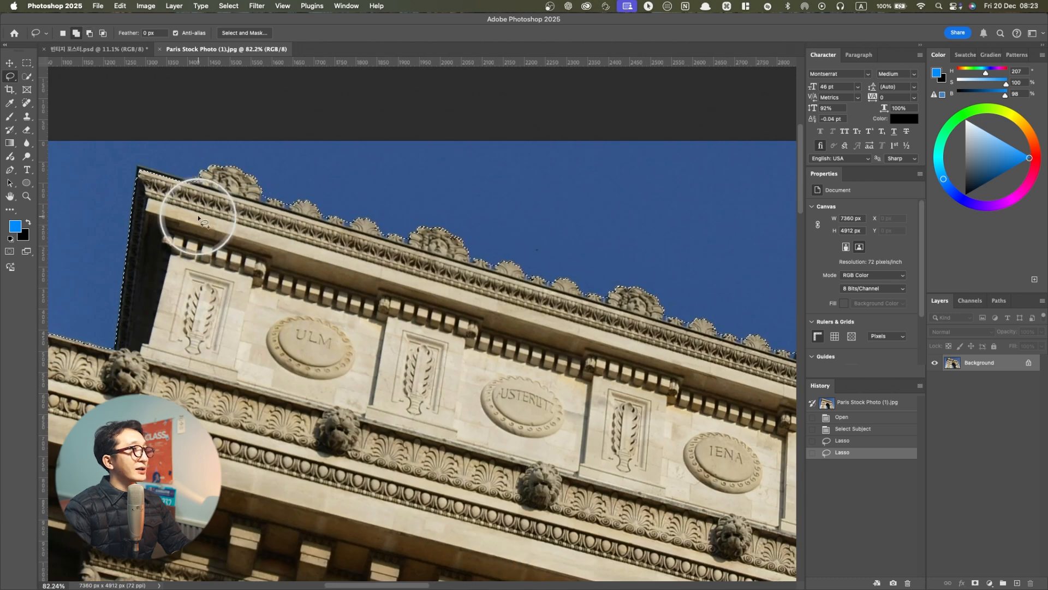
scroll(202, 202, left, 4)
scroll(360, 159, up, 2)
alt+scroll(341, 178, up, 5)
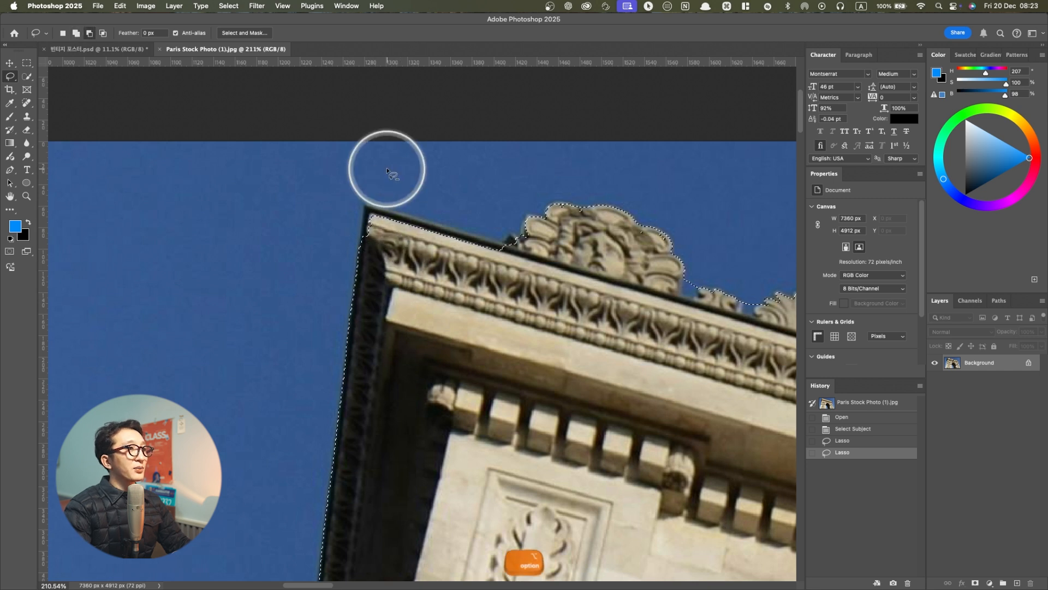
alt+scroll(387, 168, up, 3)
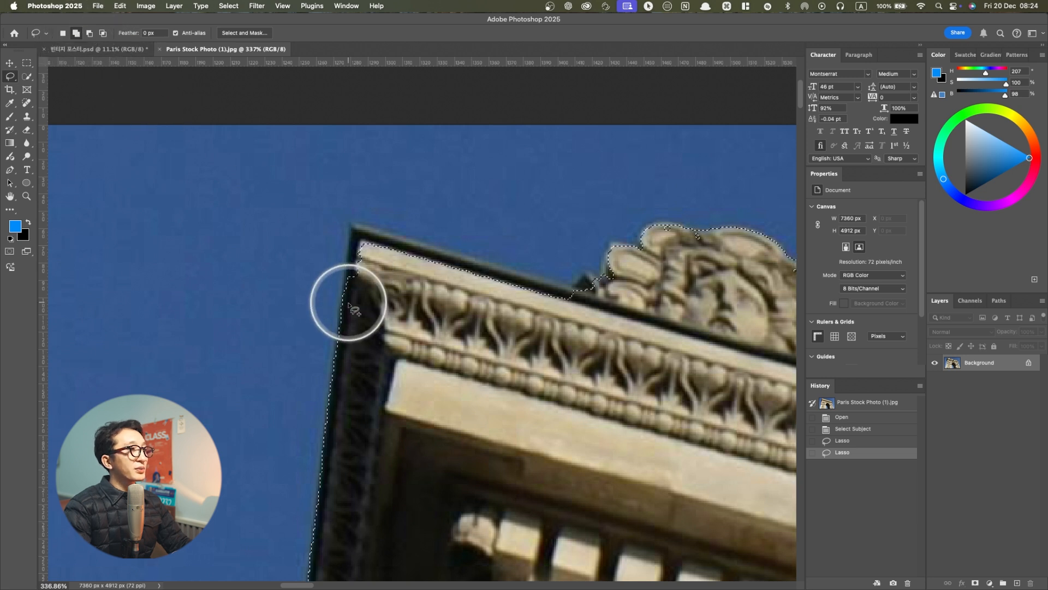
mouse_move(348, 294)
mouse_down()
mouse_move(364, 226)
mouse_move(573, 291)
mouse_move(545, 372)
mouse_move(378, 344)
mouse_move(346, 301)
mouse_up()
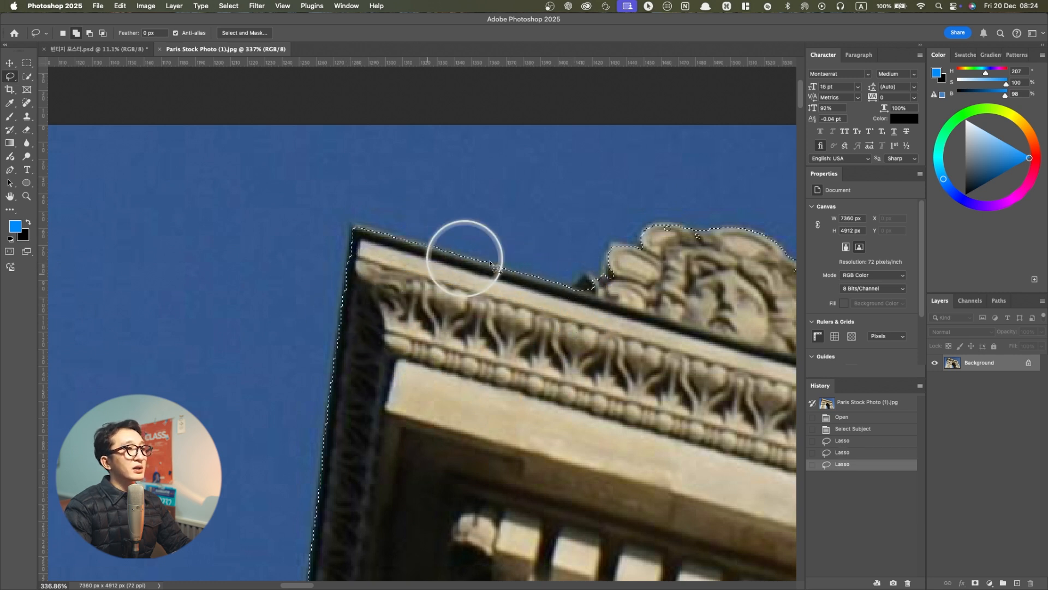
Examine the corrected selection outline along the roofline and around the whole arch
scroll(410, 309, down, 8)
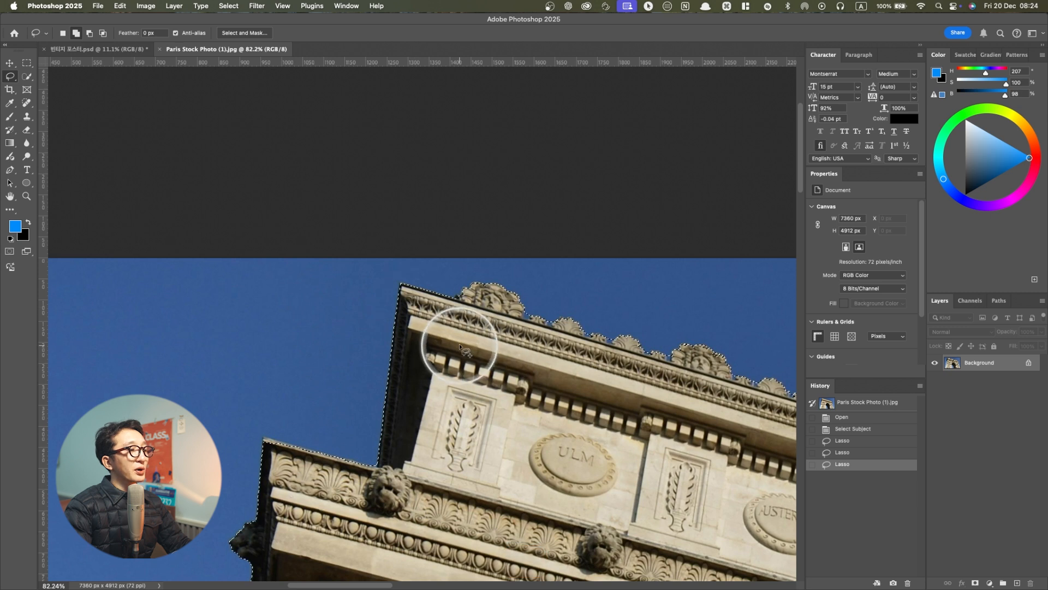
scroll(457, 339, down, 2)
scroll(460, 344, down, 3)
scroll(523, 358, down, 4)
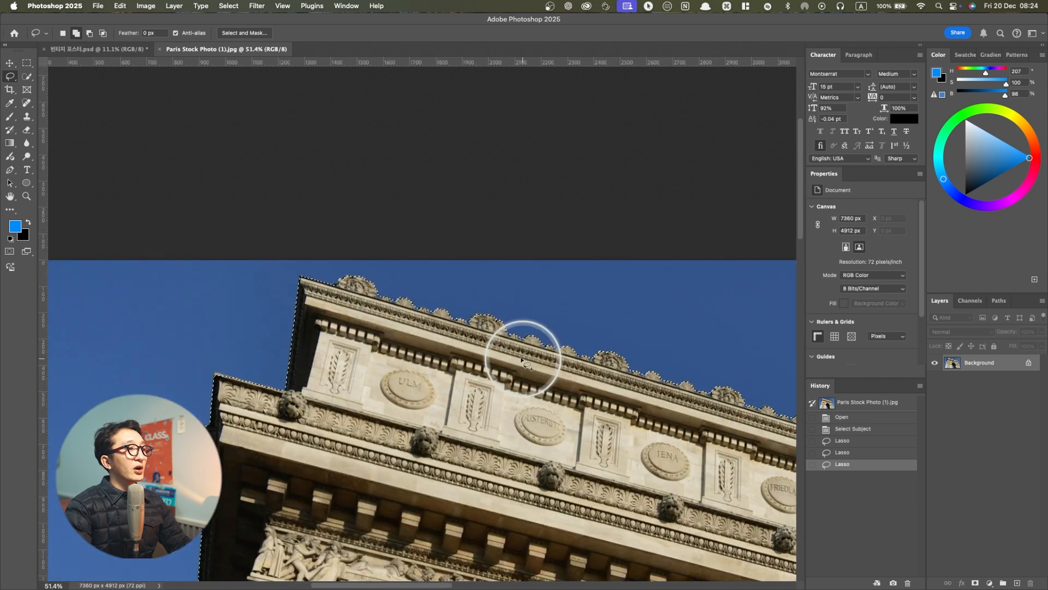
scroll(557, 391, right, 5)
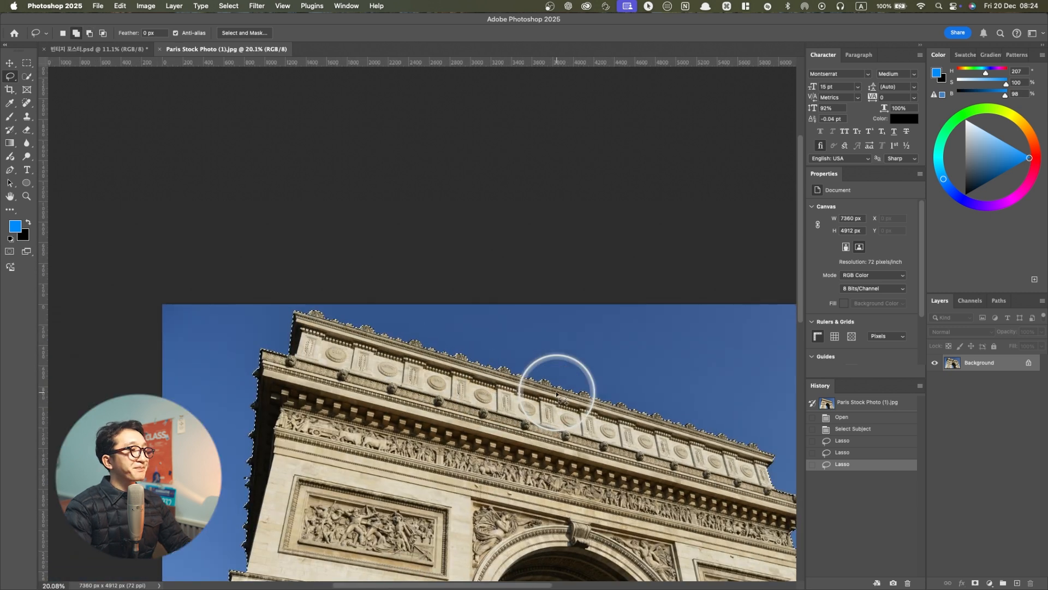
scroll(552, 388, down, 5)
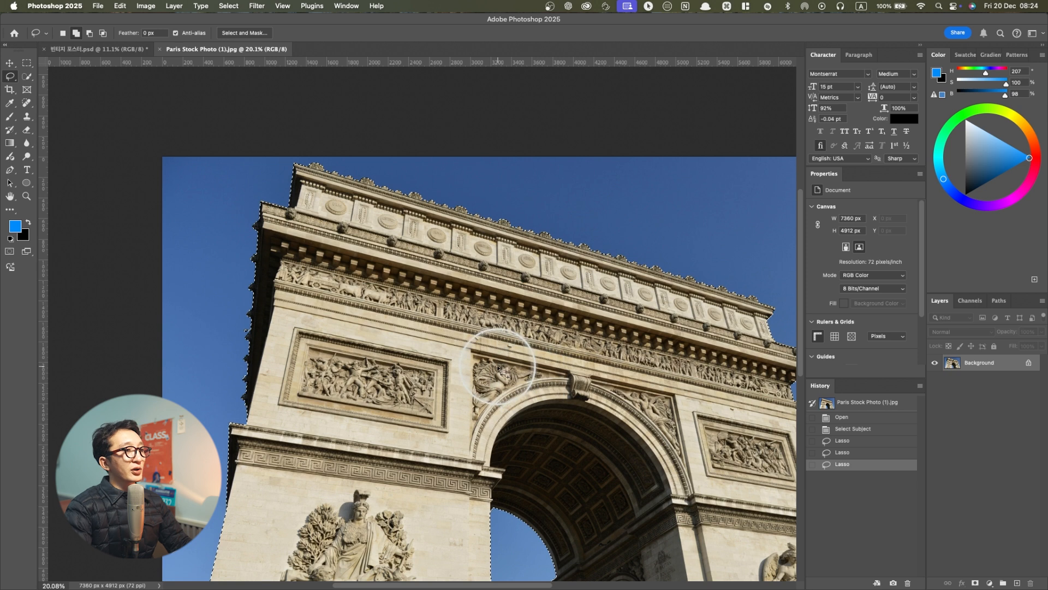
scroll(499, 351, down, 3)
scroll(600, 393, up, 2)
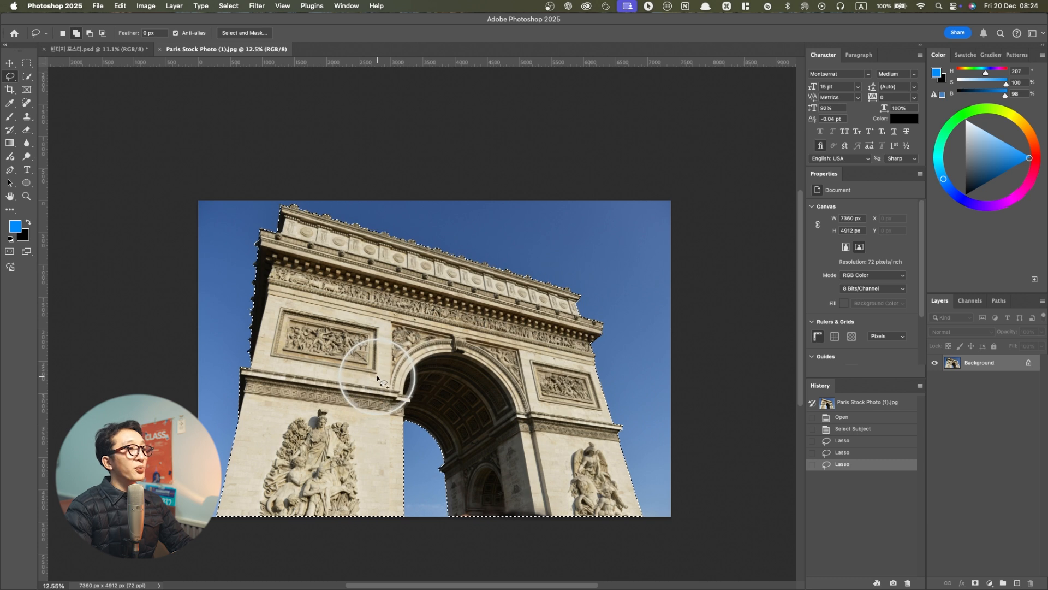
Copy the selected arch onto its own layer and toggle the layers' visibility to check the cutout
key(super+j)
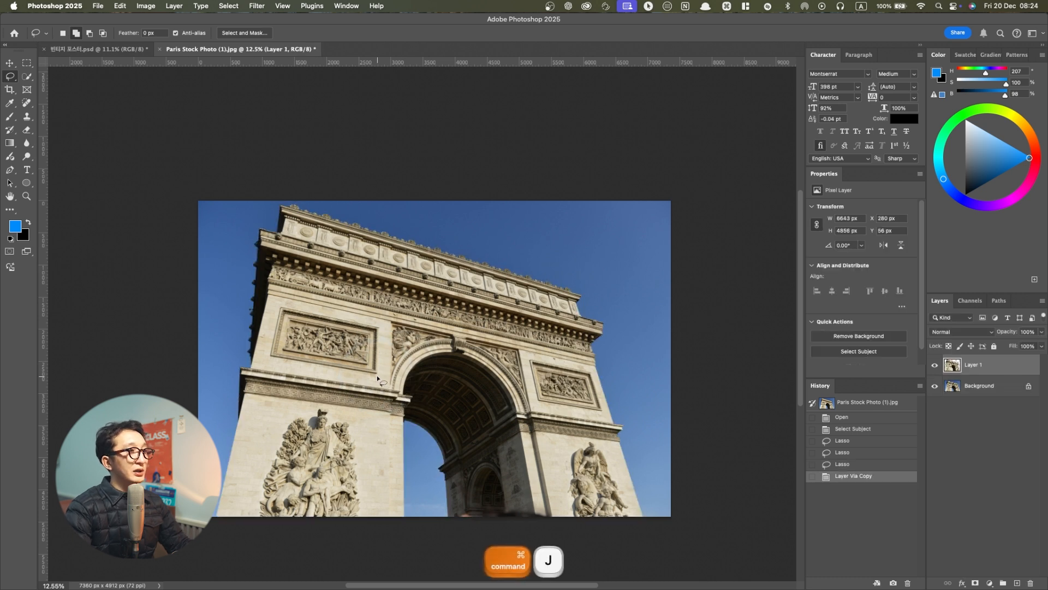
click(935, 386)
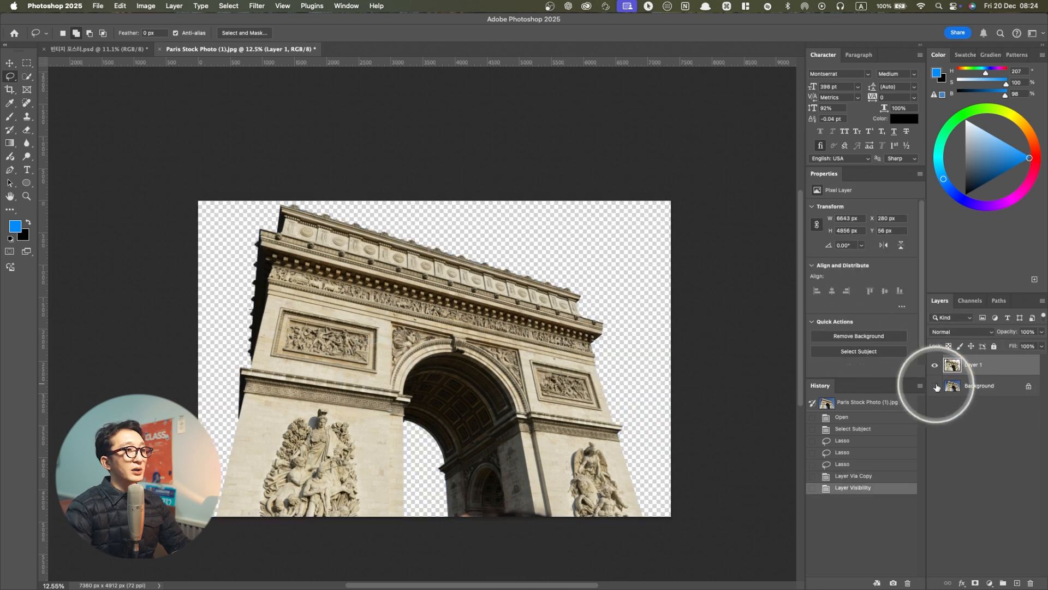
click(935, 365)
click(935, 366)
click(935, 366)
click(935, 366)
click(934, 366)
click(935, 365)
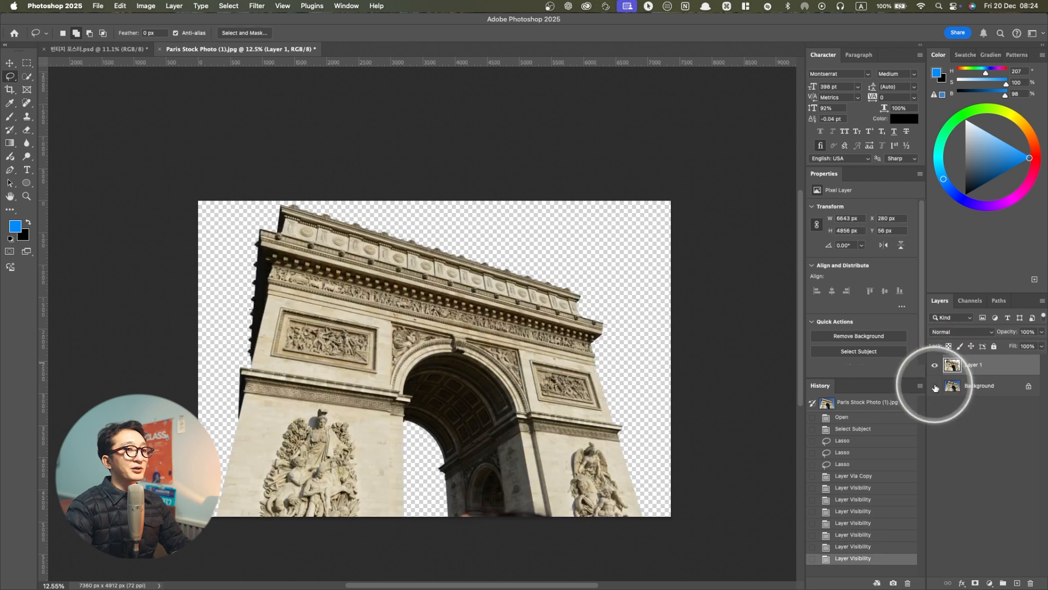
click(934, 386)
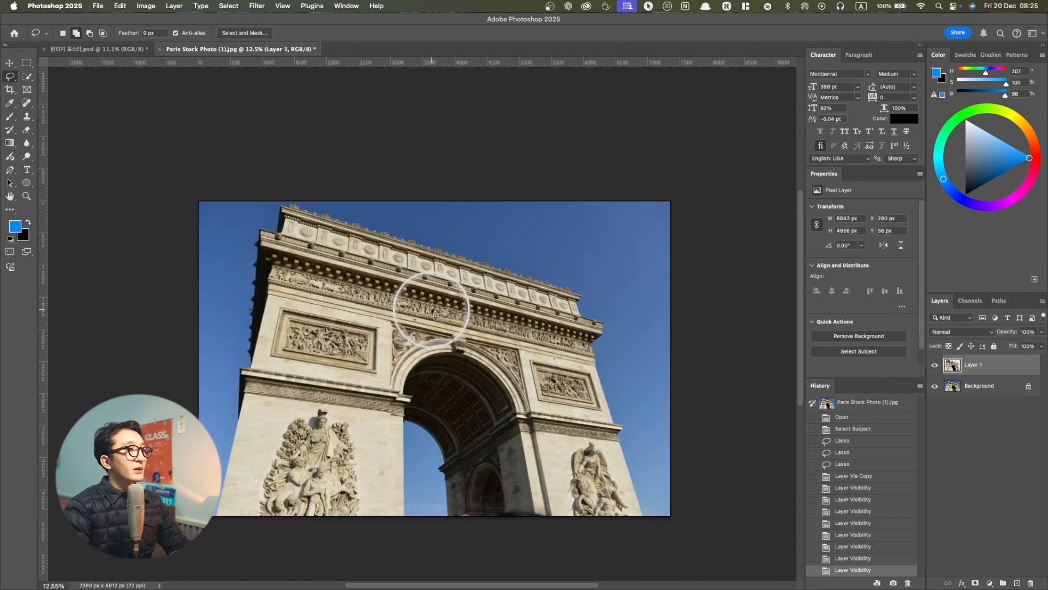
key(v)
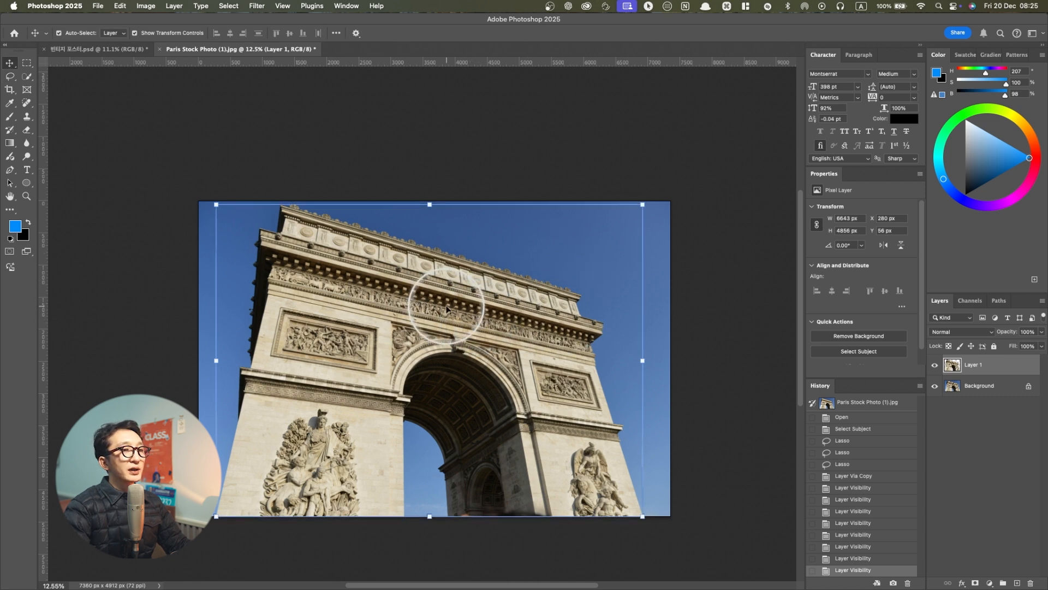
Hide the Background layer and add a Solid Color fill layer between it and the arch cutout
click(950, 387)
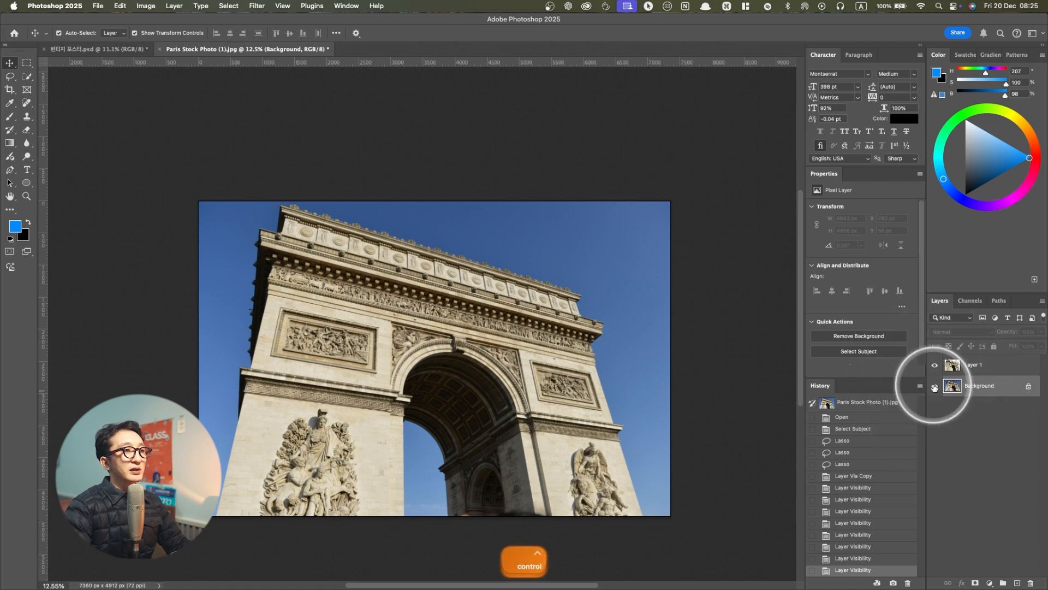
click(935, 388)
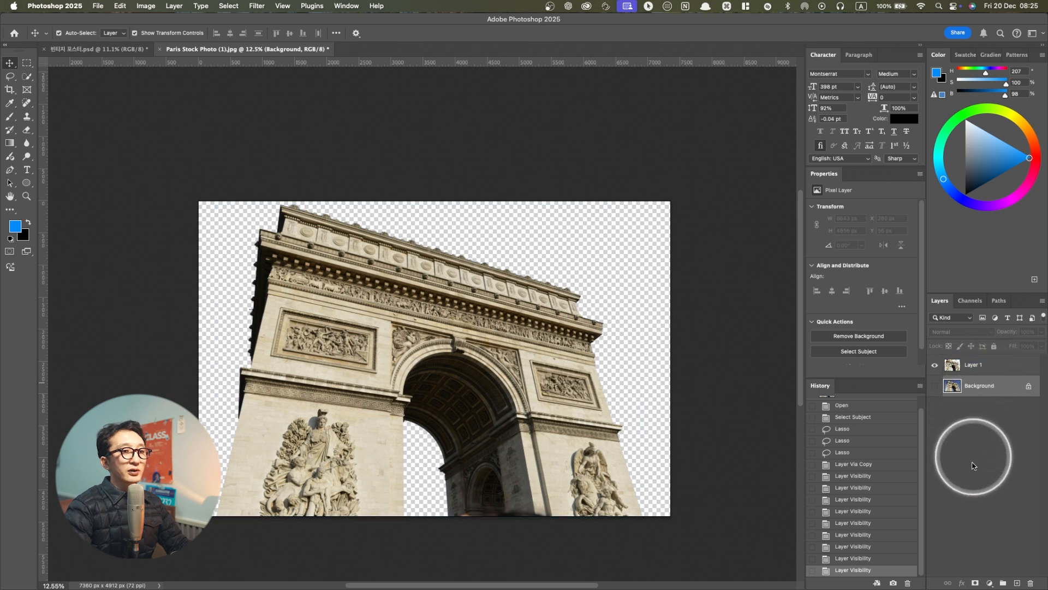
click(990, 581)
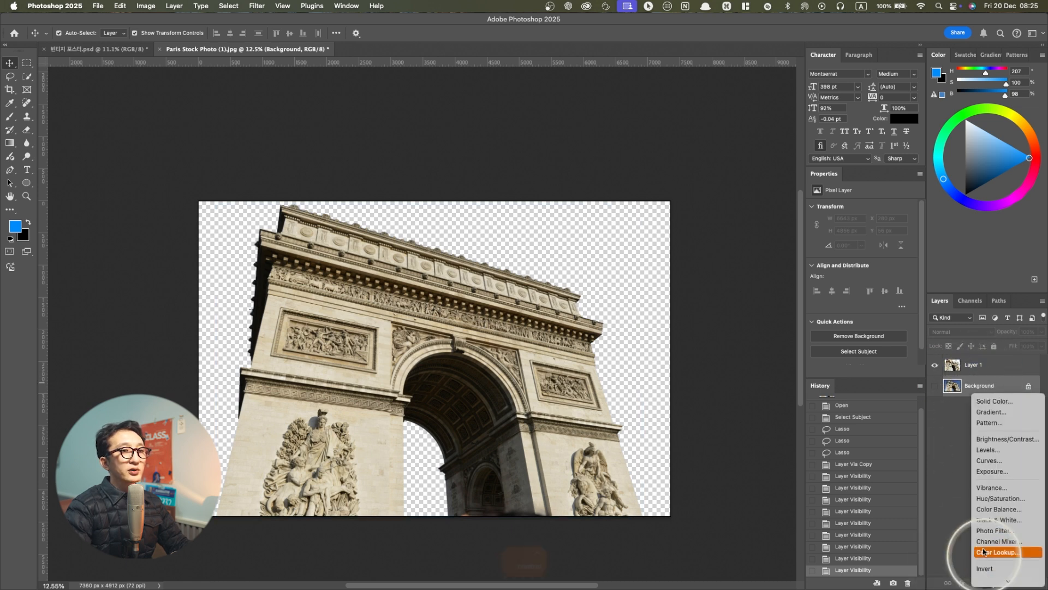
click(981, 403)
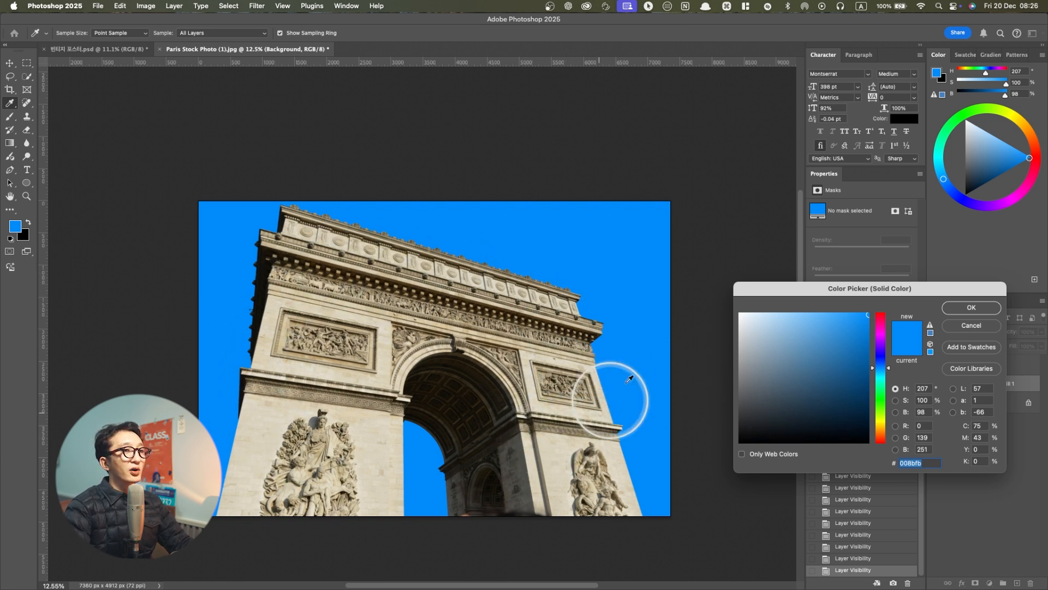
Set the fill layer's color to beige d3ccb2, sampled from the stone of the arch's right pillar
drag(856, 287, 755, 290)
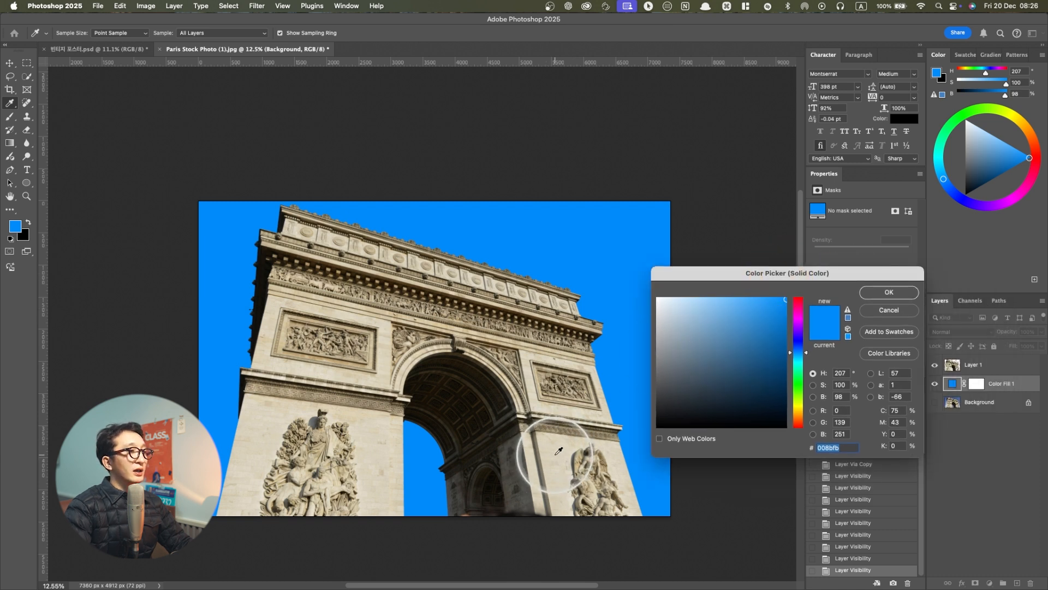
drag(557, 450, 564, 324)
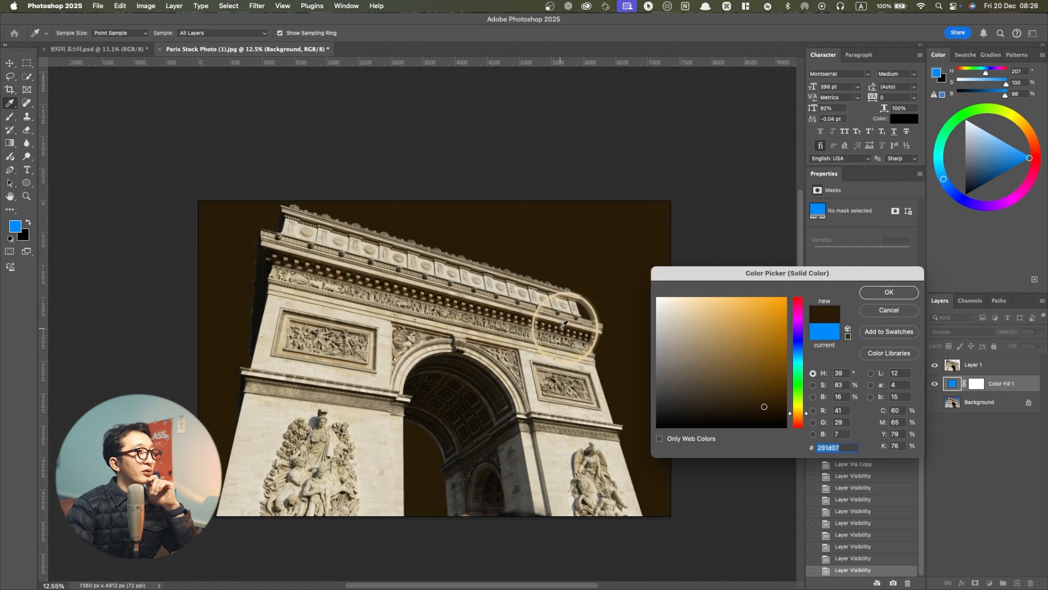
click(557, 444)
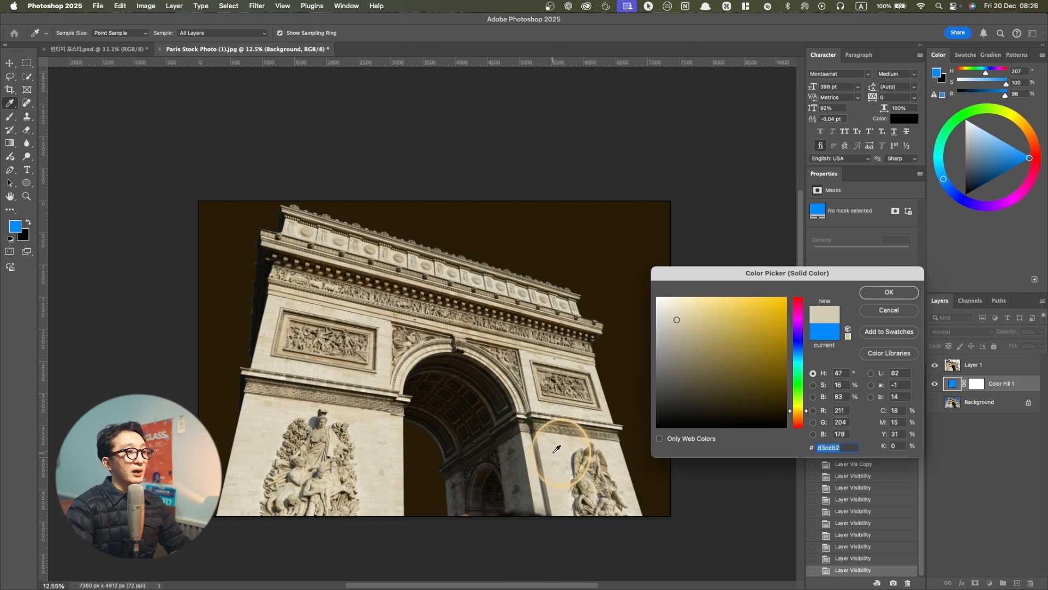
click(553, 447)
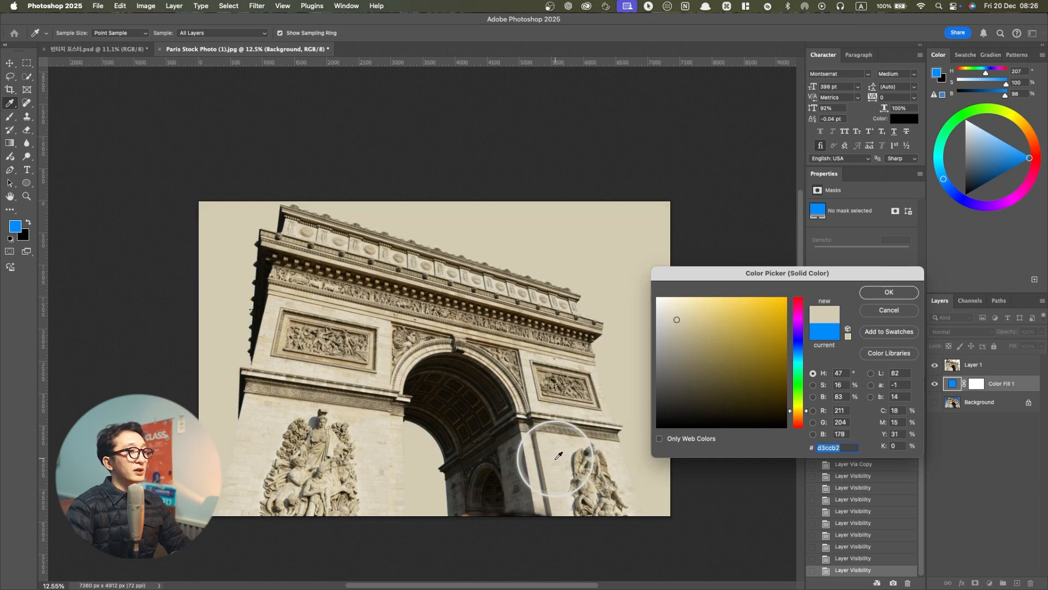
click(872, 298)
key(v)
click(421, 352)
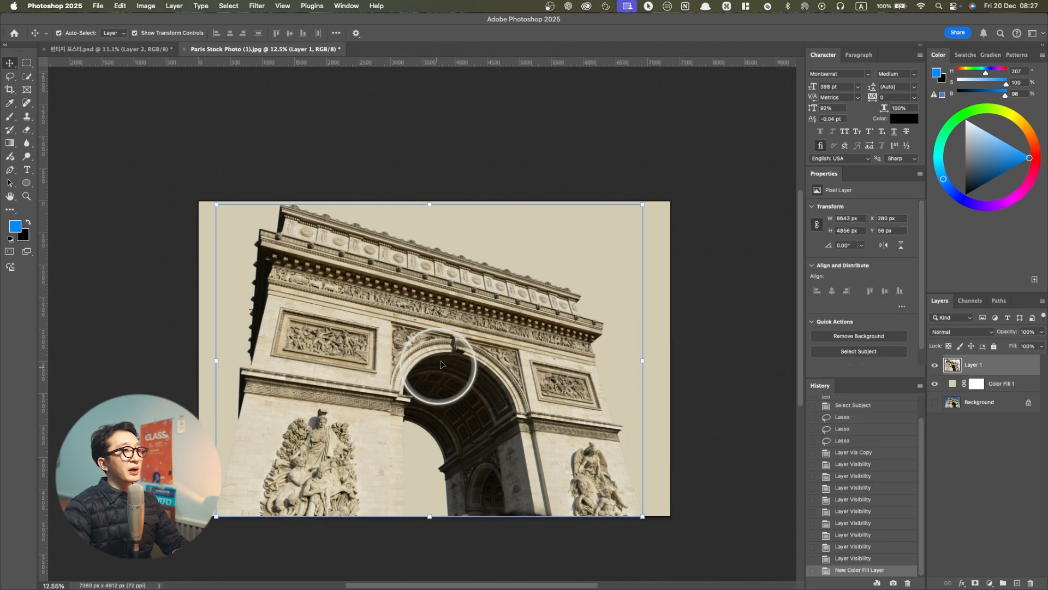
Switch to the finished PARIS poster document and try repositioning its red arch layer with Free Transform
click(117, 49)
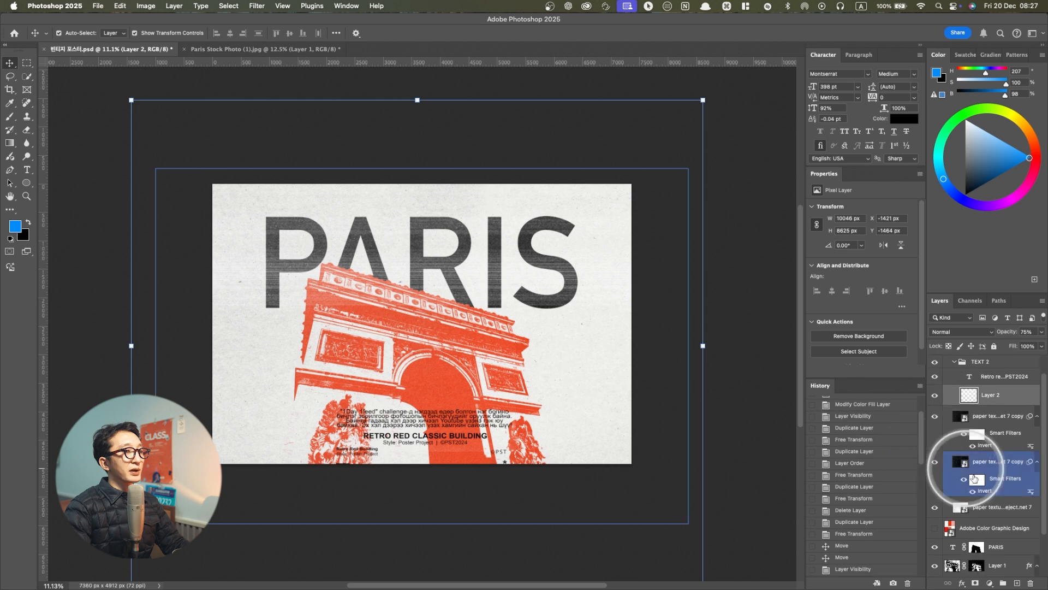
scroll(977, 491, down, 3)
click(996, 529)
key(super+t)
drag(444, 355, 394, 356)
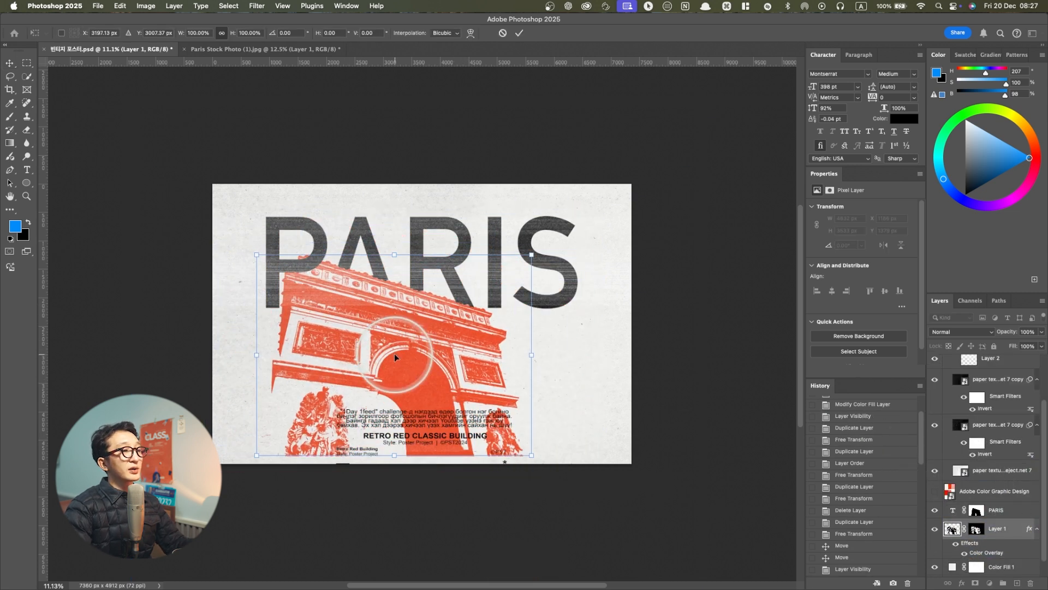
drag(394, 354, 424, 369)
key(super+z)
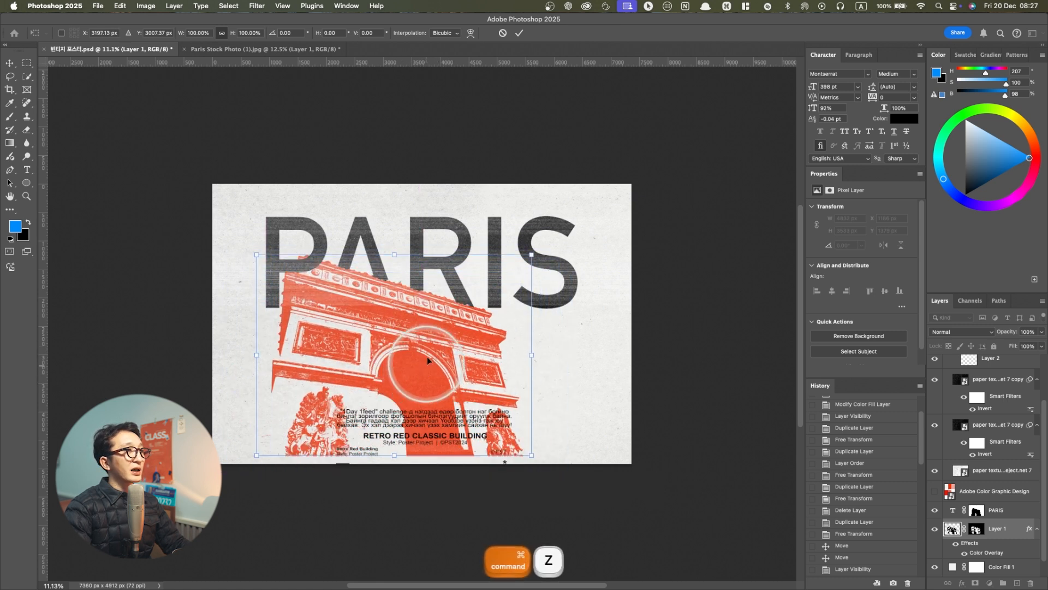
In the stock photo document, scale the arch cutout to about 5591 × 4087 px and move it slightly below the canvas's lower edge
click(269, 49)
drag(430, 204, 436, 249)
key(Return)
key(super+t)
mouse_move(433, 247)
mouse_down()
mouse_move(425, 271)
mouse_move(429, 254)
mouse_up()
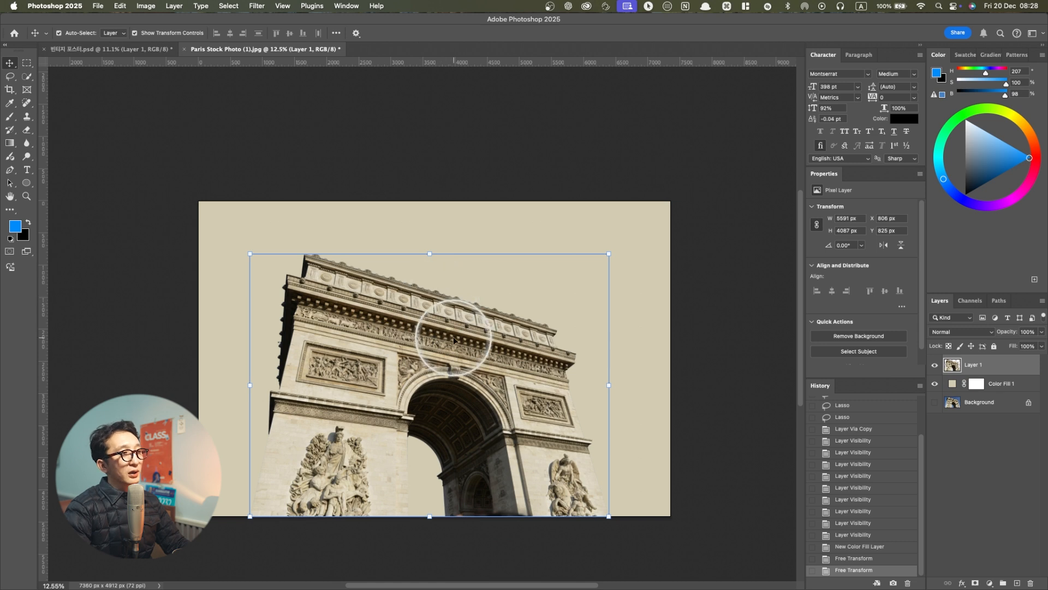
drag(451, 334, 451, 339)
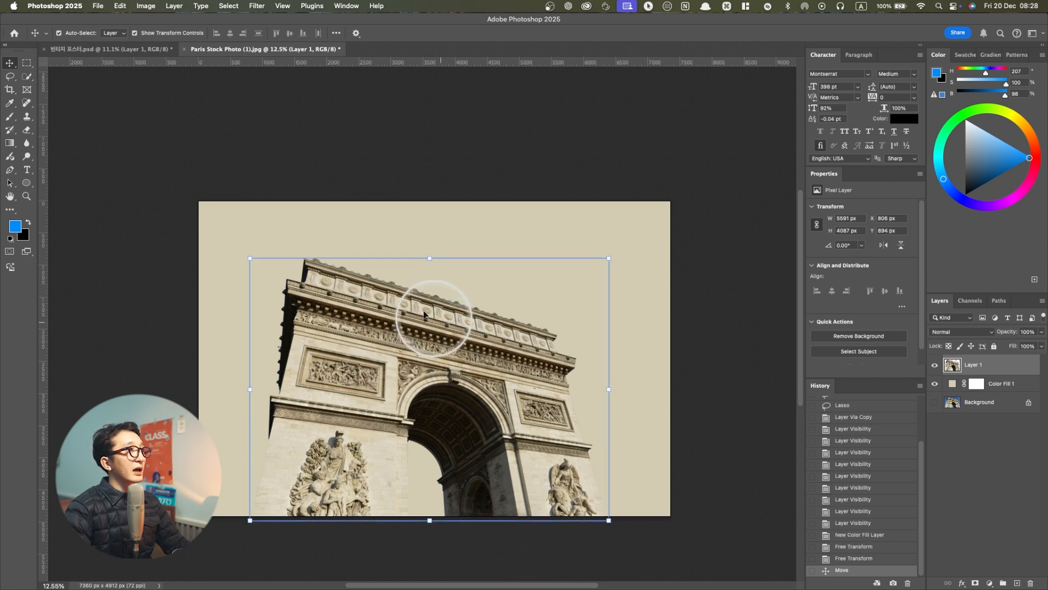
Apply a Threshold adjustment at level 165 to the arch layer, comparing the preview with the original
click(146, 6)
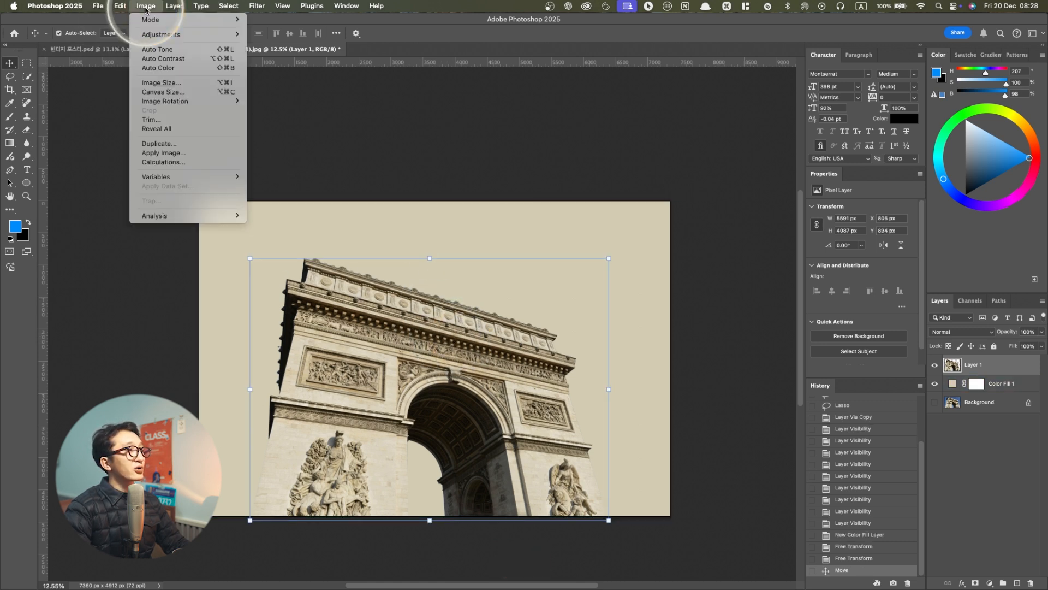
mouse_move(164, 35)
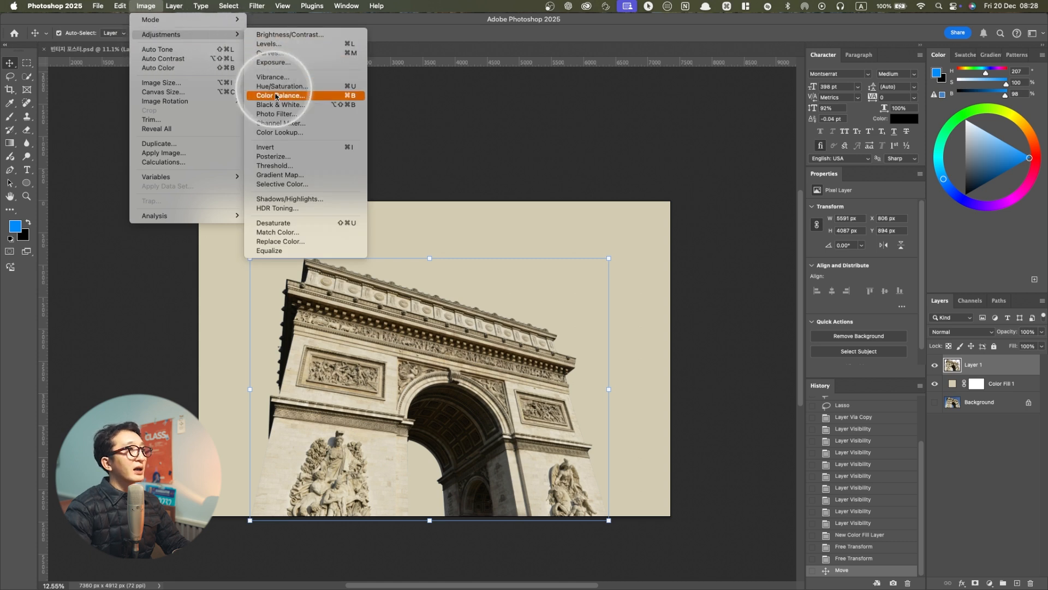
click(272, 166)
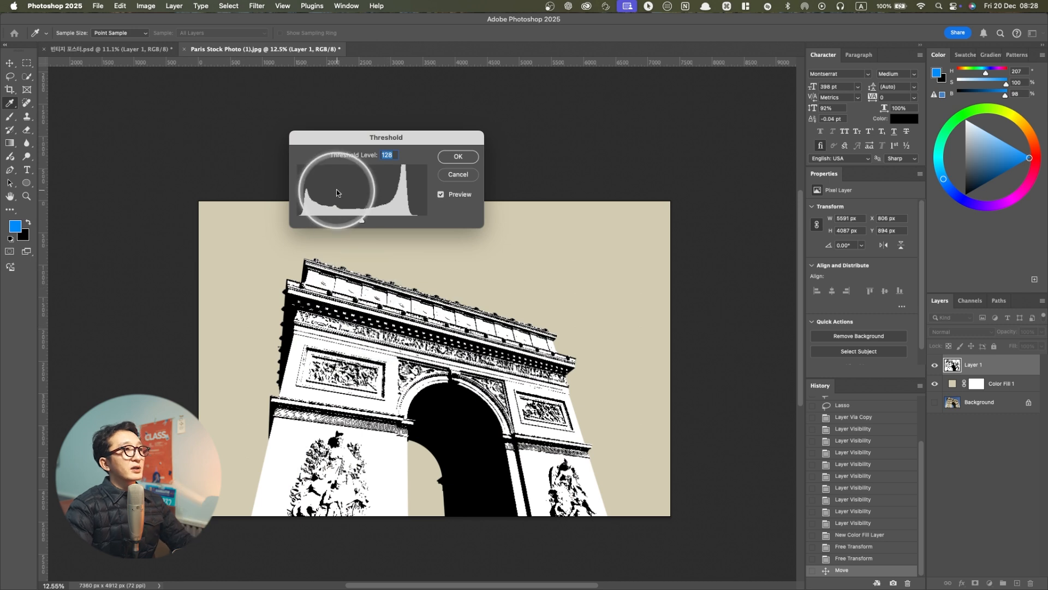
drag(359, 221, 384, 221)
drag(382, 135, 552, 171)
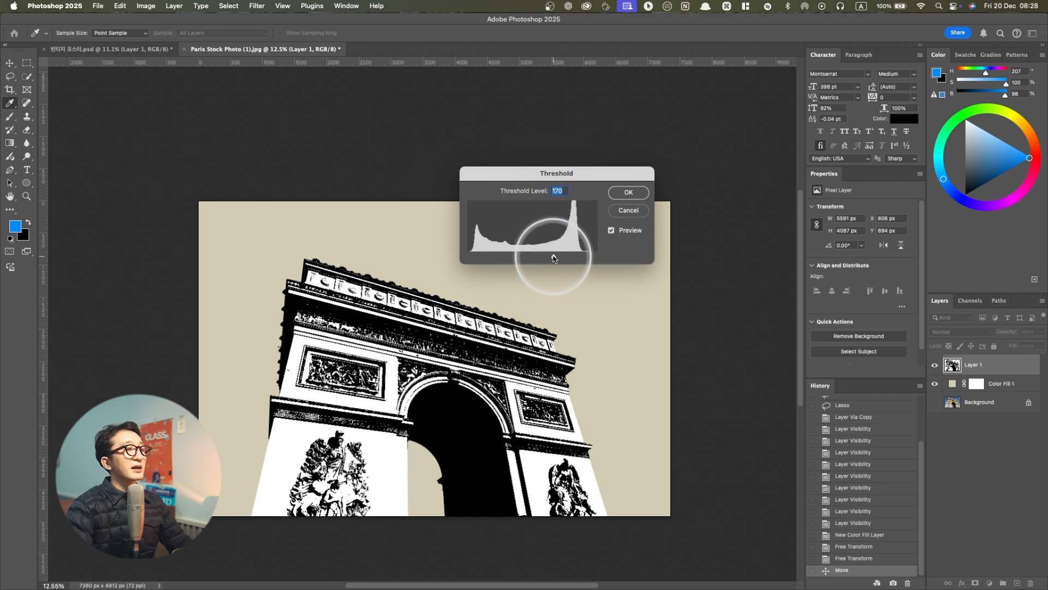
drag(553, 256, 554, 250)
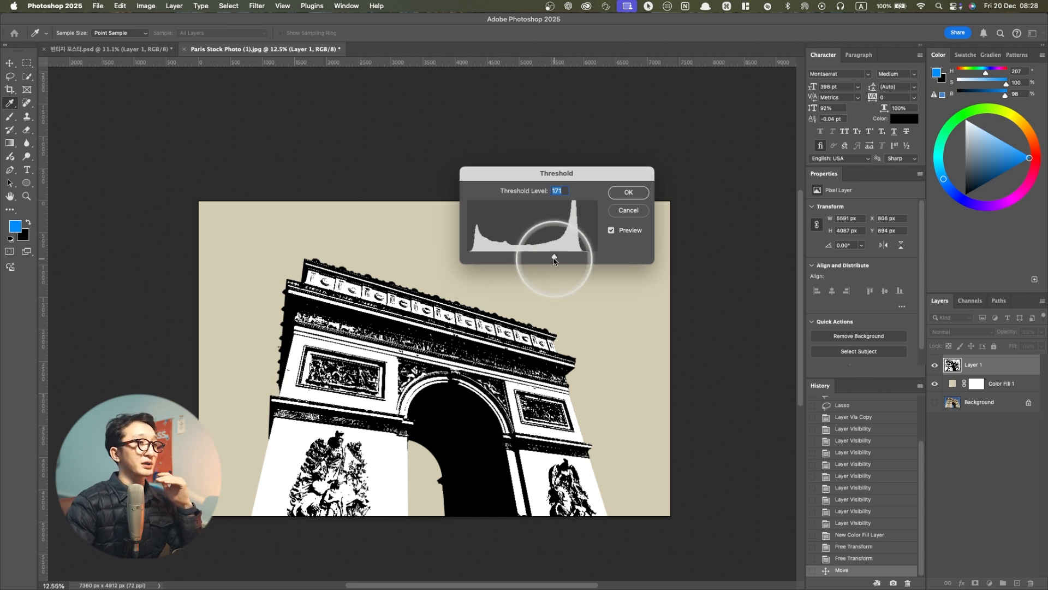
drag(554, 260, 551, 253)
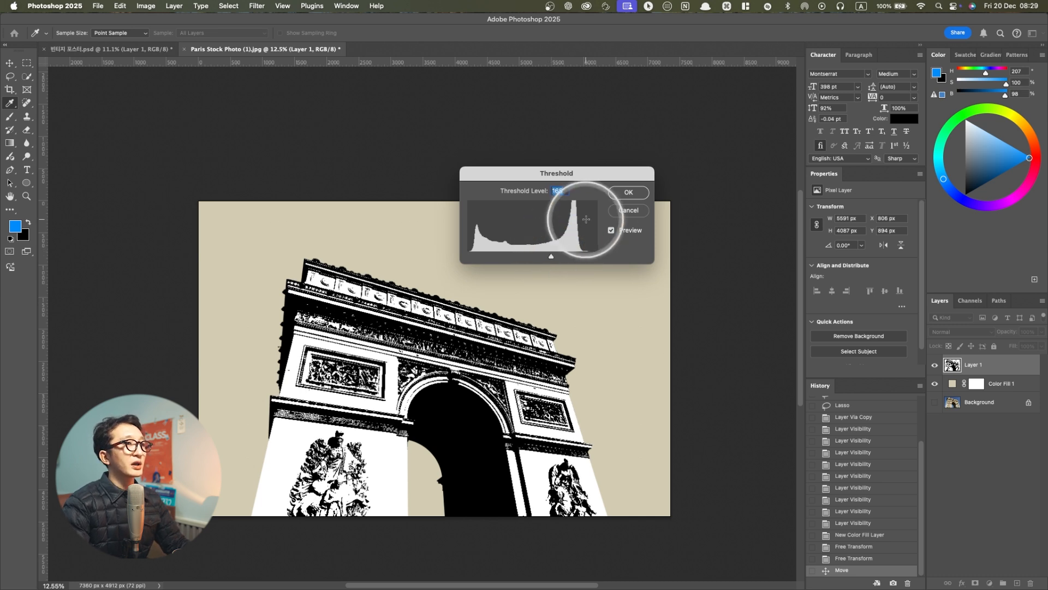
key(ctrl)
click(612, 231)
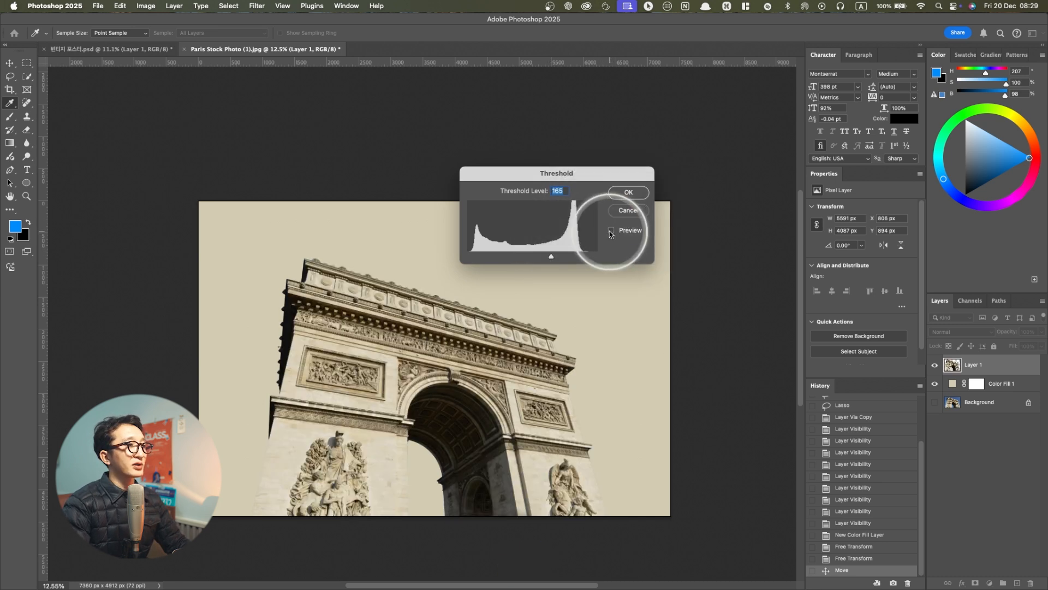
click(612, 231)
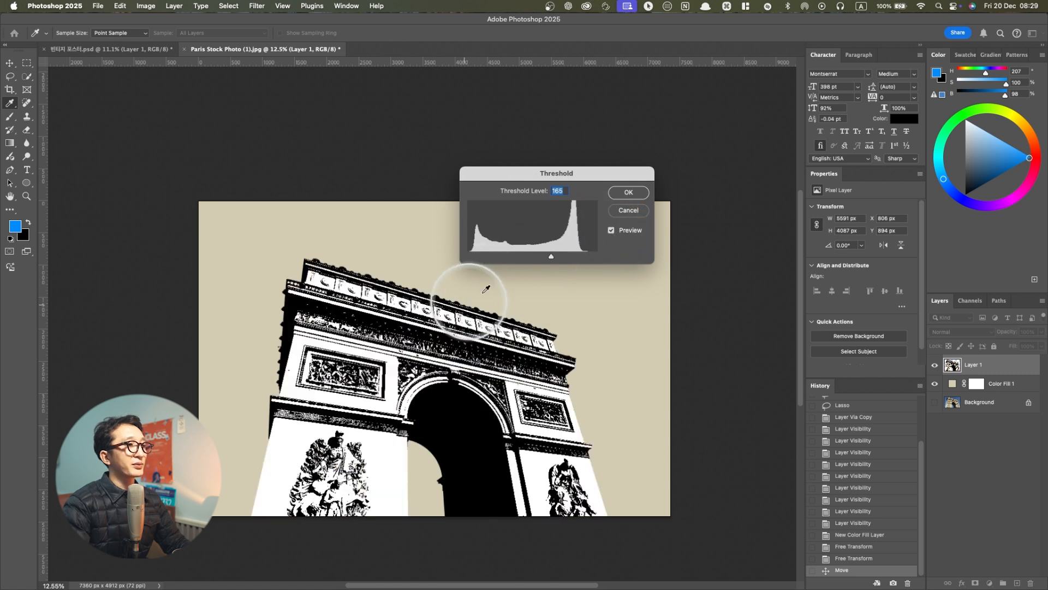
click(618, 196)
key(v)
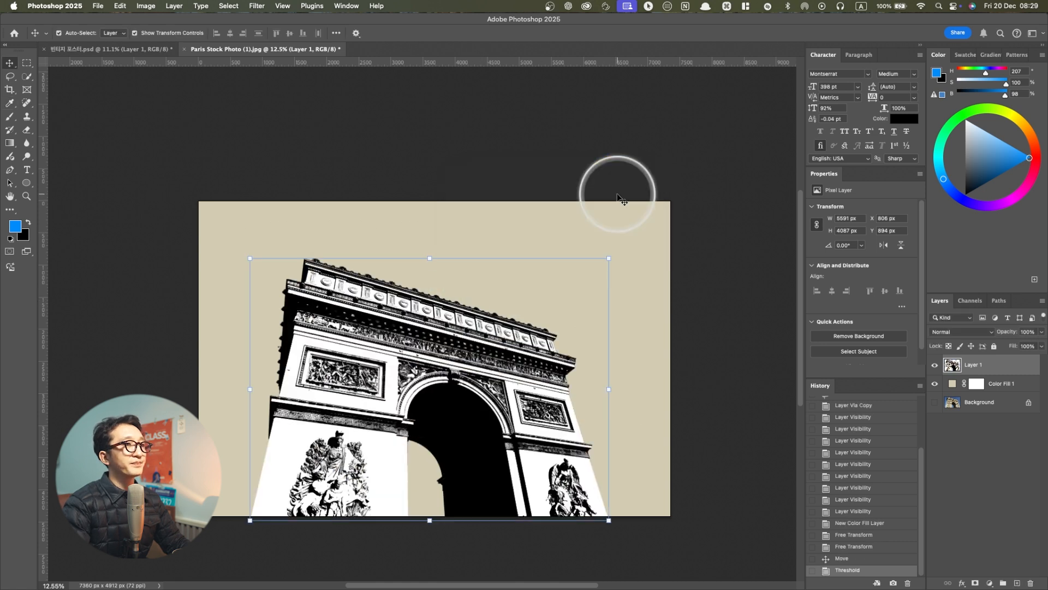
Try erasing the white wall area of the arch's left pillar on the arch layer with the Magic Eraser
click(544, 249)
click(532, 232)
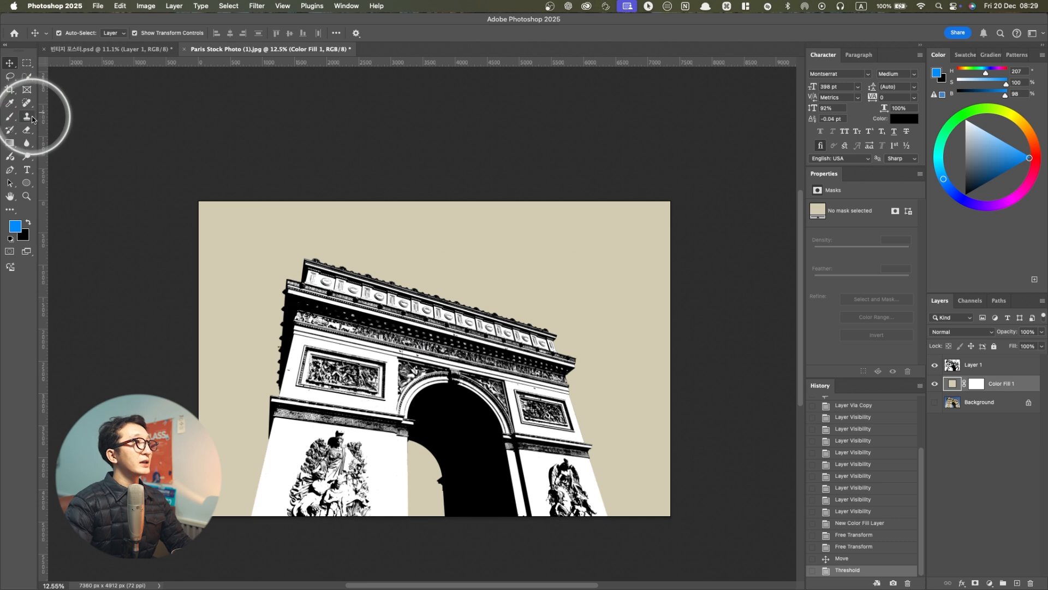
click(26, 134)
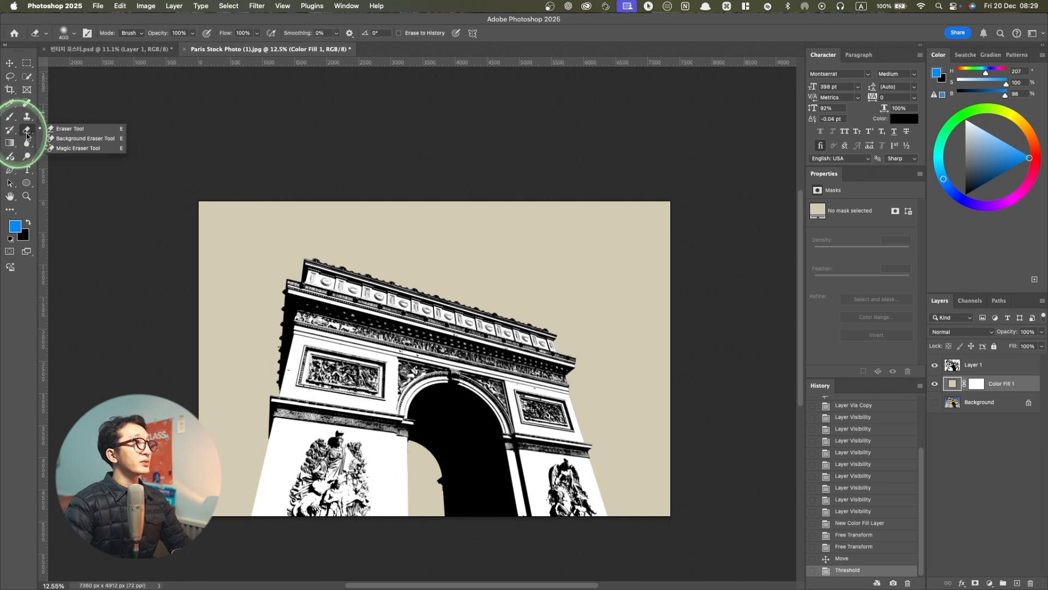
click(72, 148)
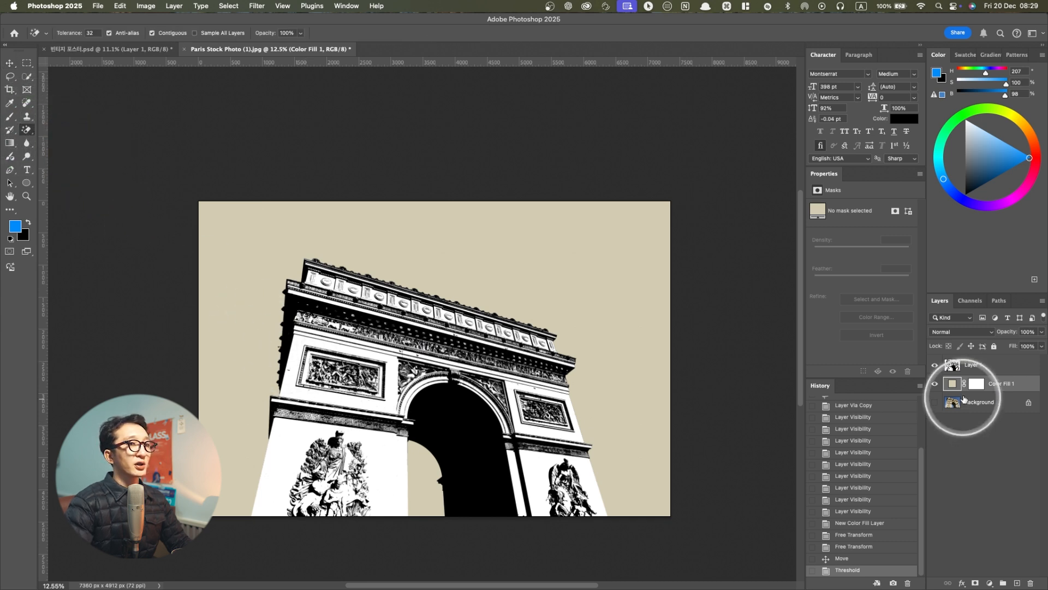
click(977, 370)
click(302, 433)
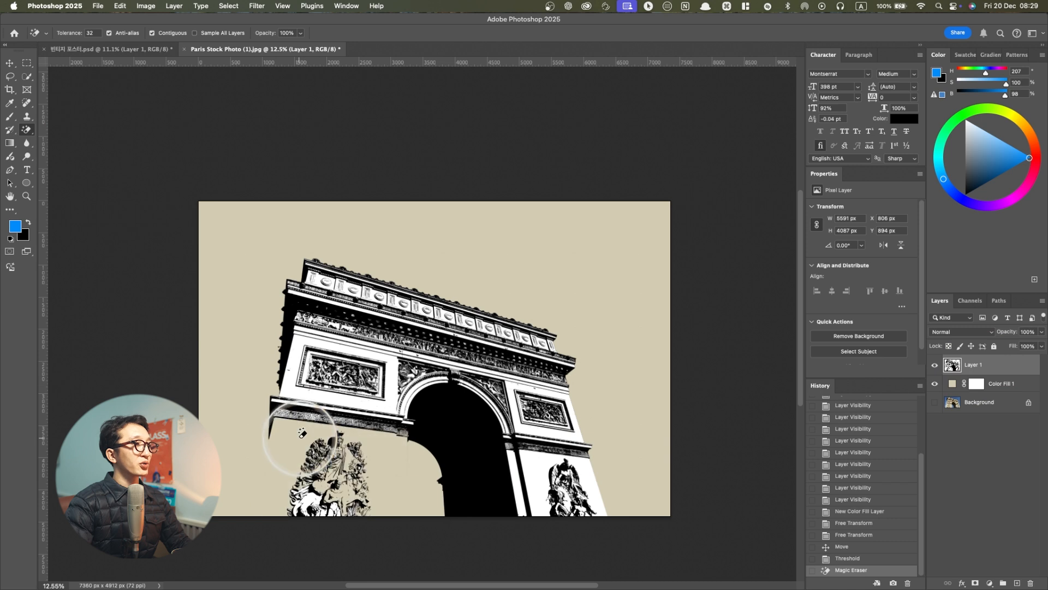
key(super+z)
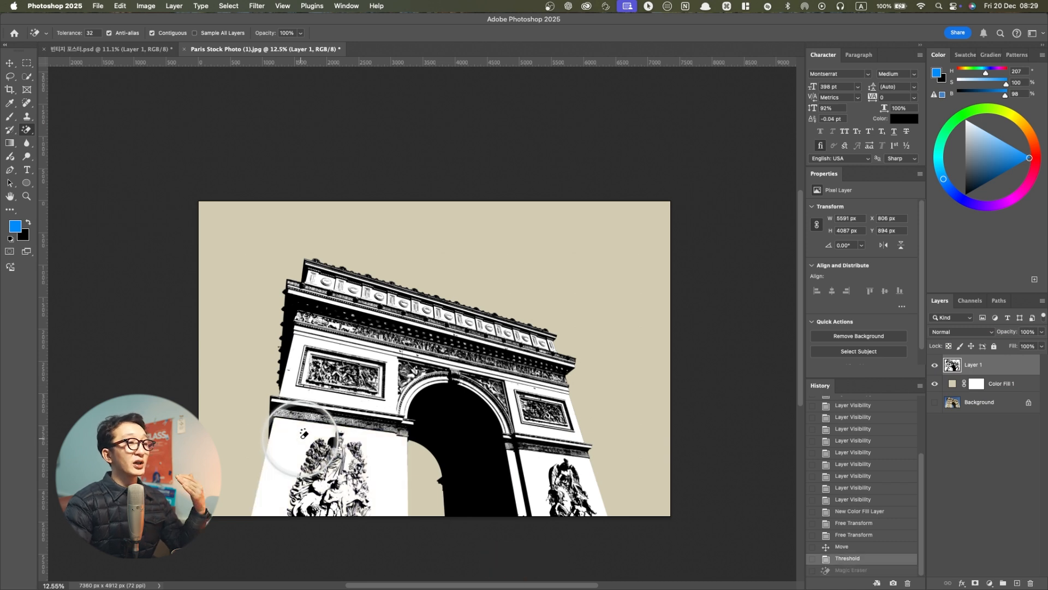
key(super+d)
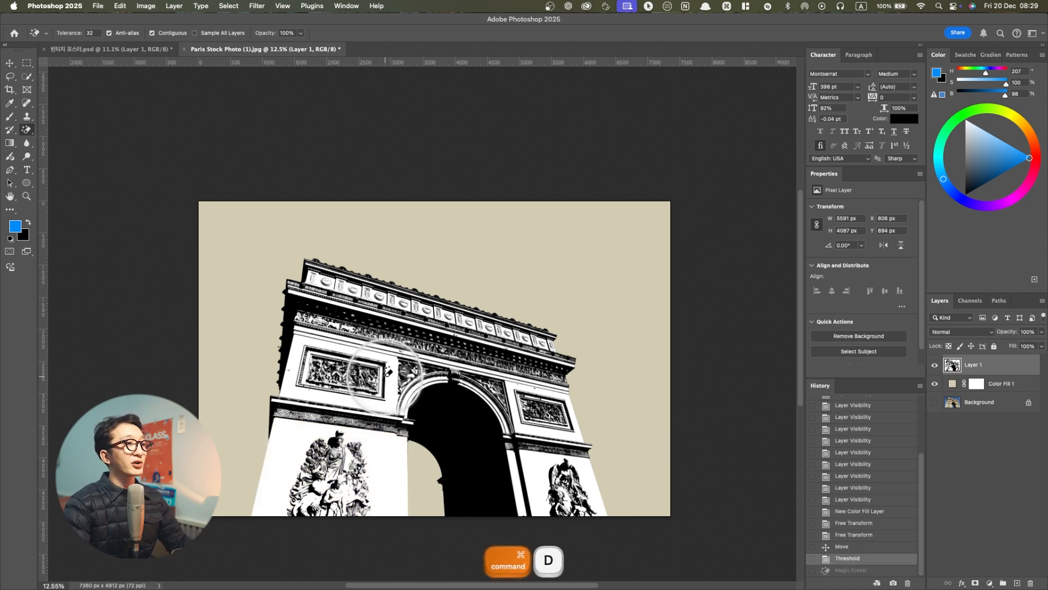
key(v)
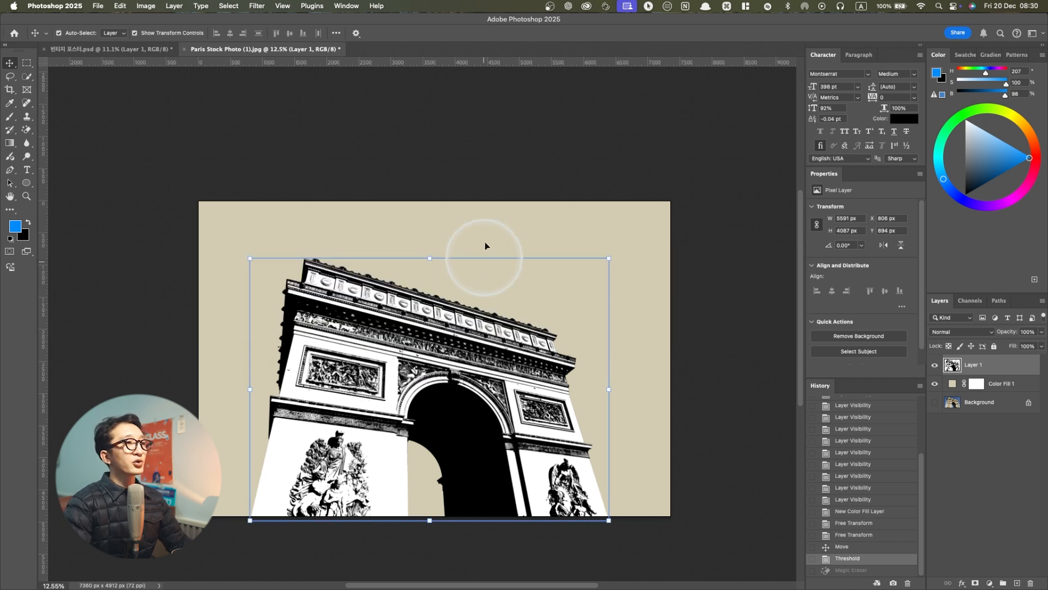
Select the arch layer's white areas with Color Range, sampling the white of the left pillar at fuzziness 109
click(484, 225)
click(442, 340)
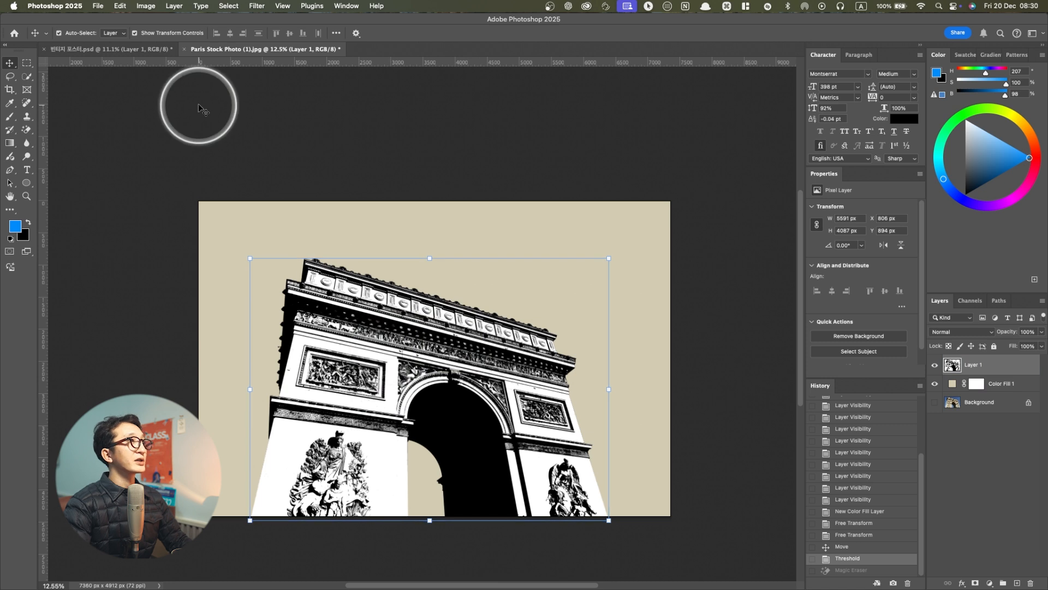
key(ctrl)
click(226, 10)
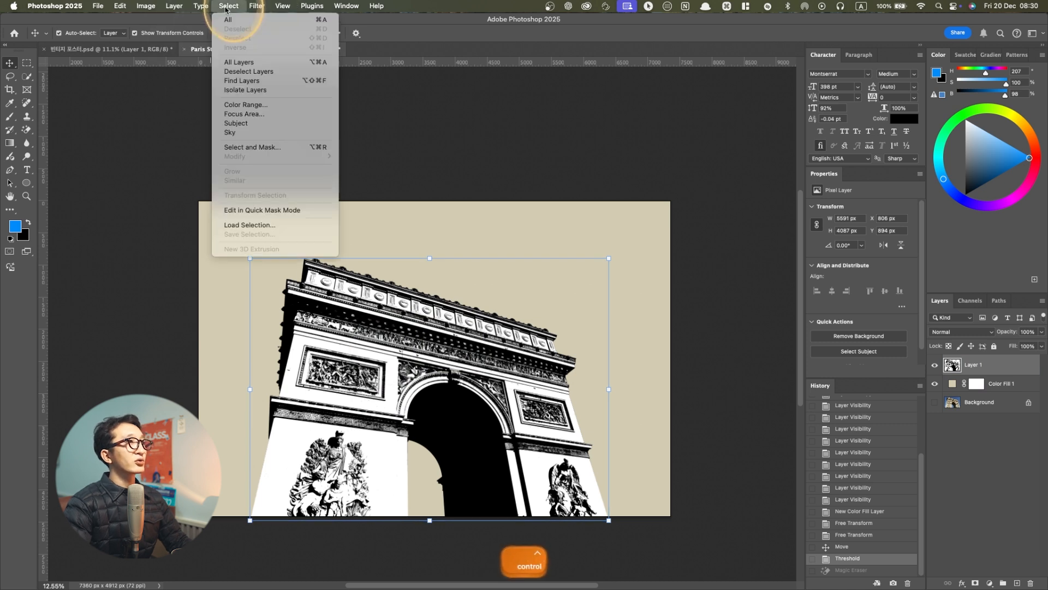
click(250, 105)
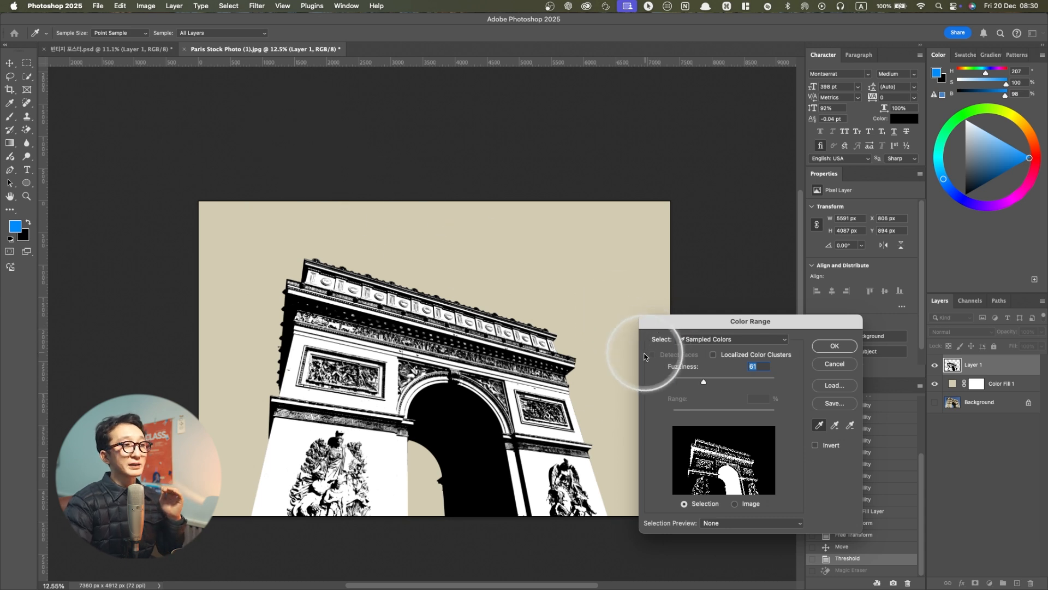
click(388, 447)
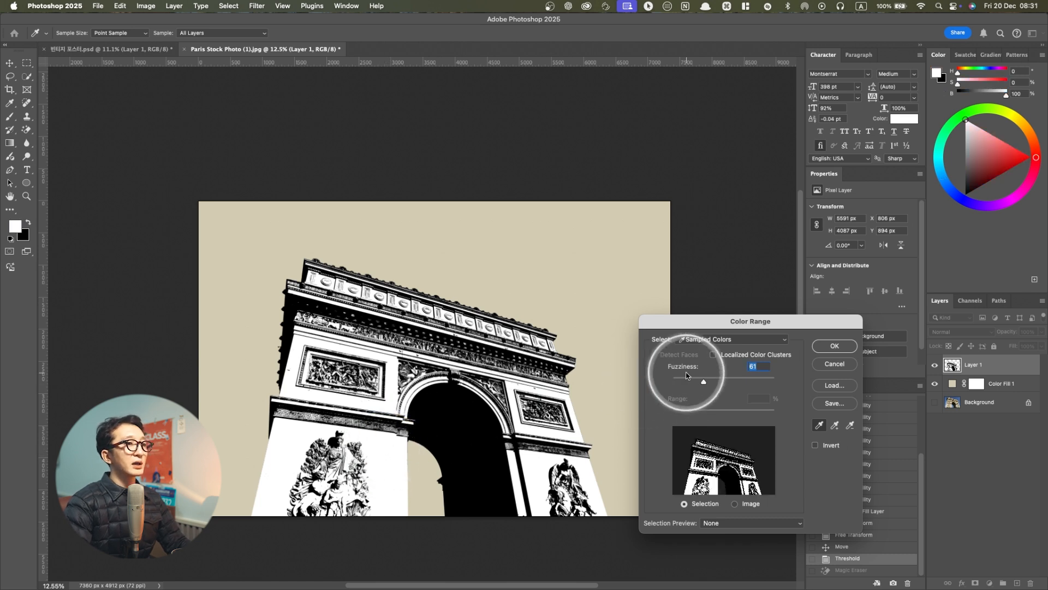
drag(711, 384, 735, 381)
click(716, 383)
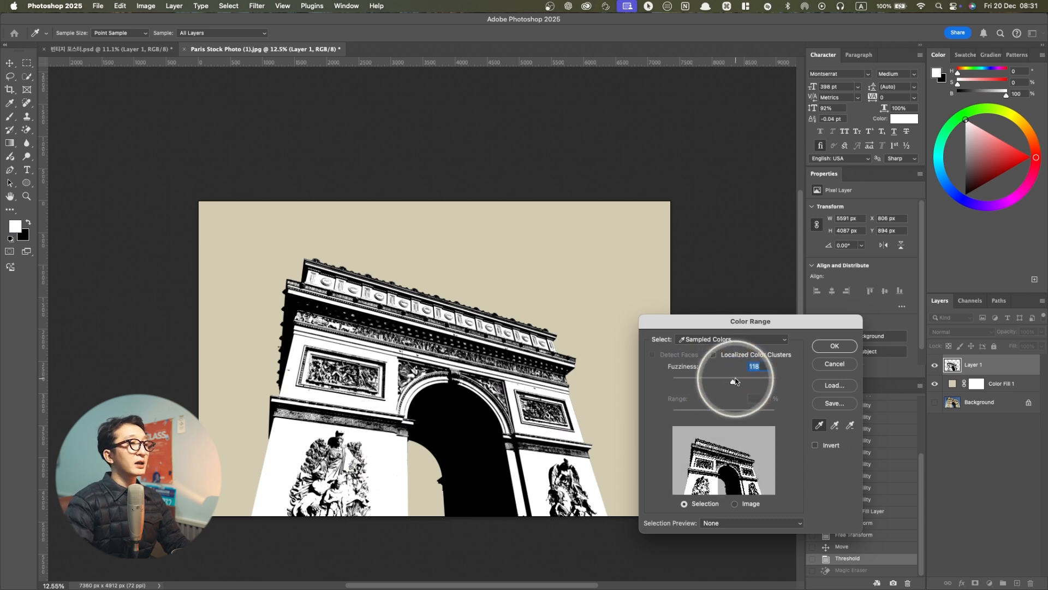
click(729, 379)
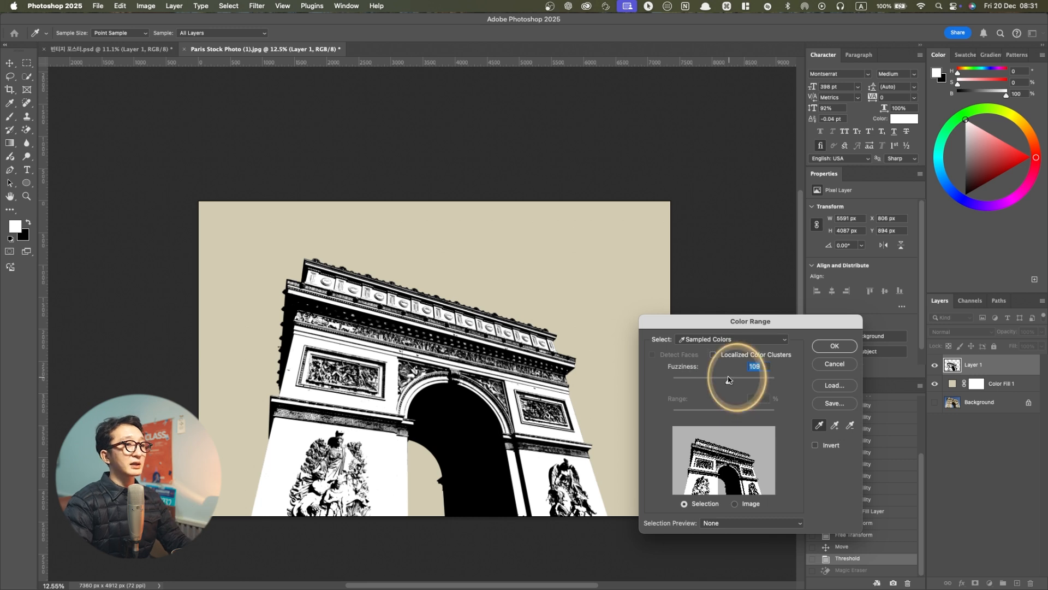
click(834, 347)
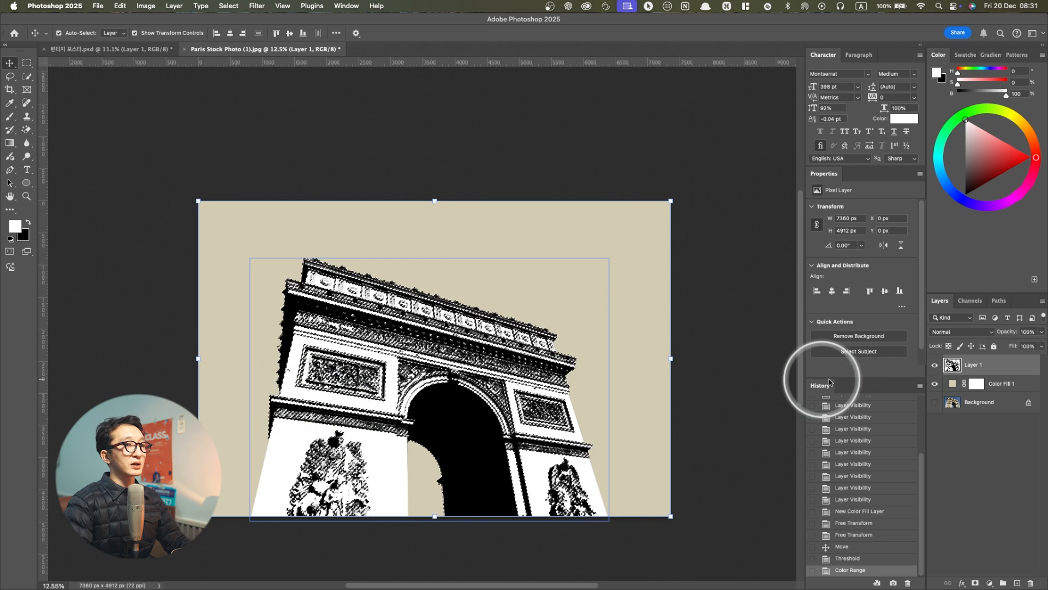
Try copying the selected white areas to a new layer and hiding the original arch layer
key(super+j)
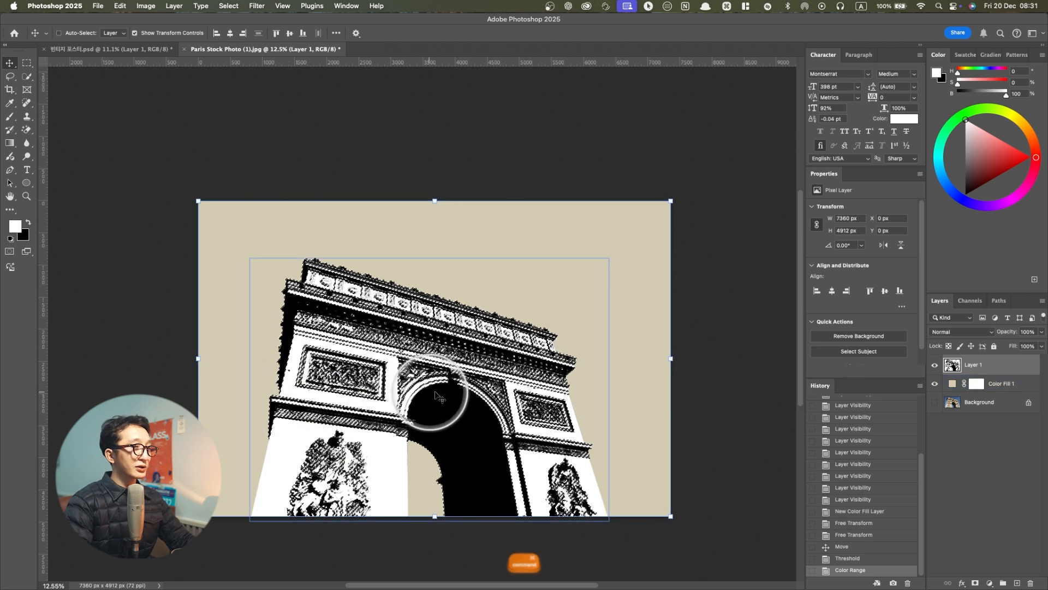
click(935, 386)
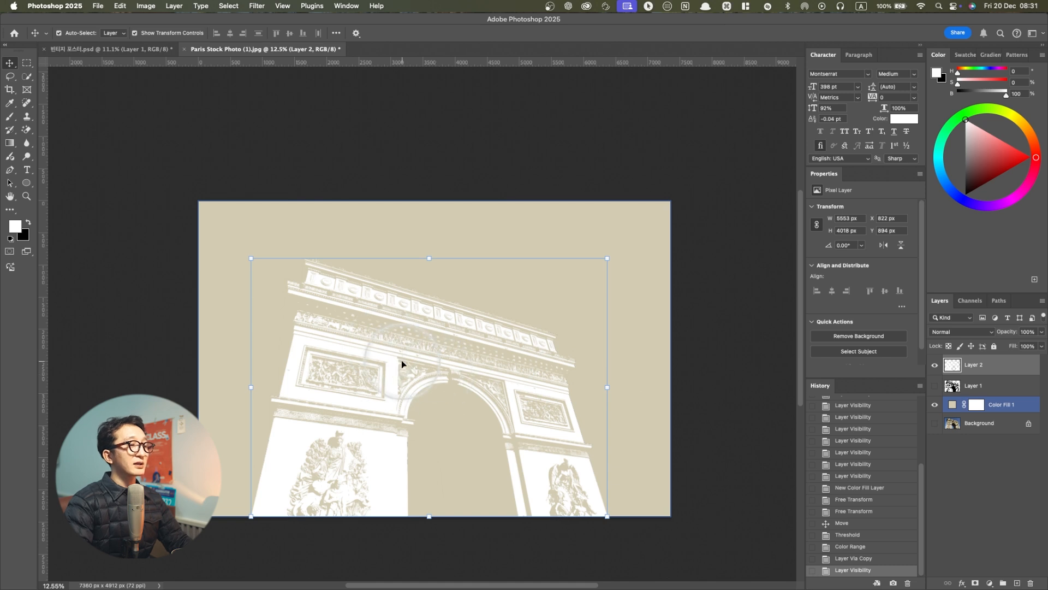
key(super)
key(super+z)
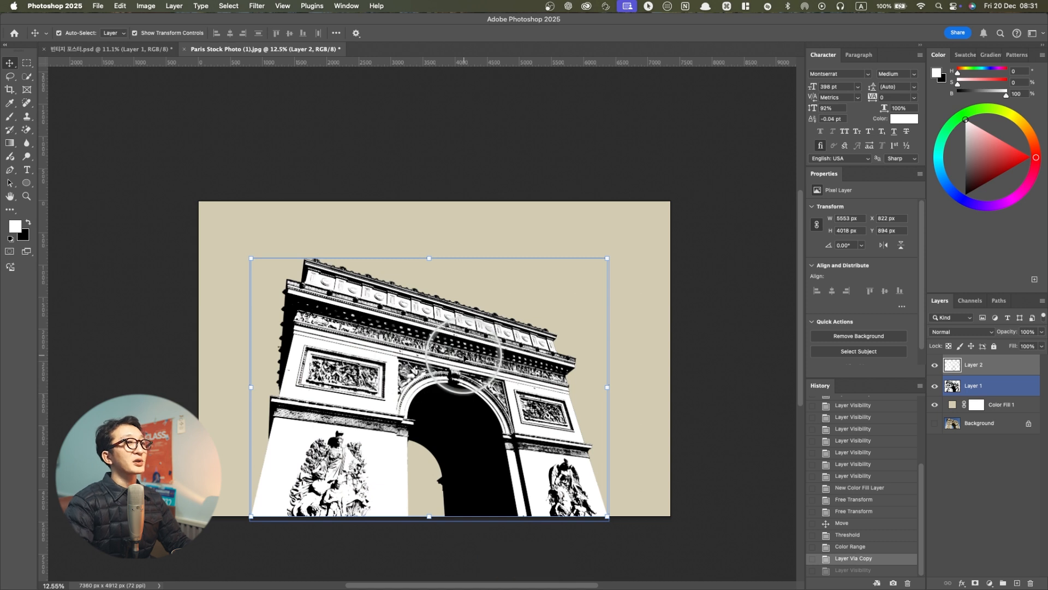
key(super+z)
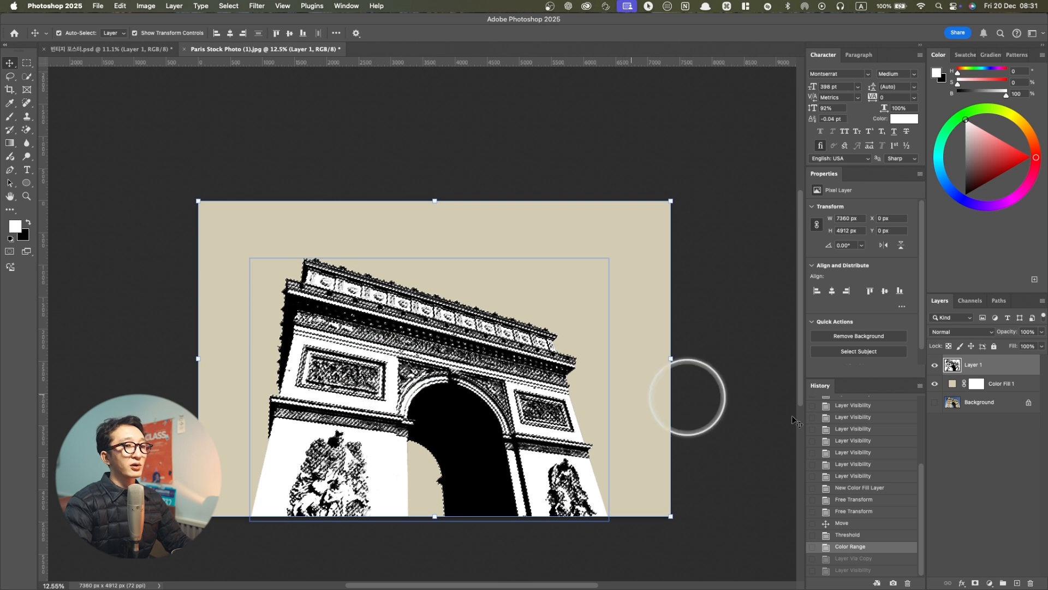
Add a layer mask to the arch layer from the selection and invert the mask to hide the white areas
key(ctrl)
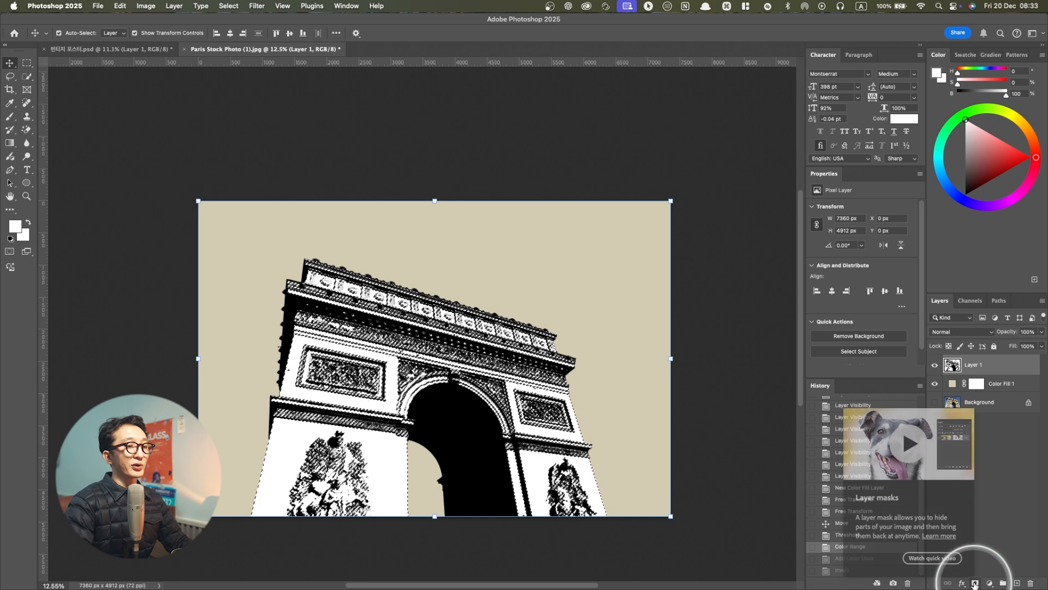
click(975, 583)
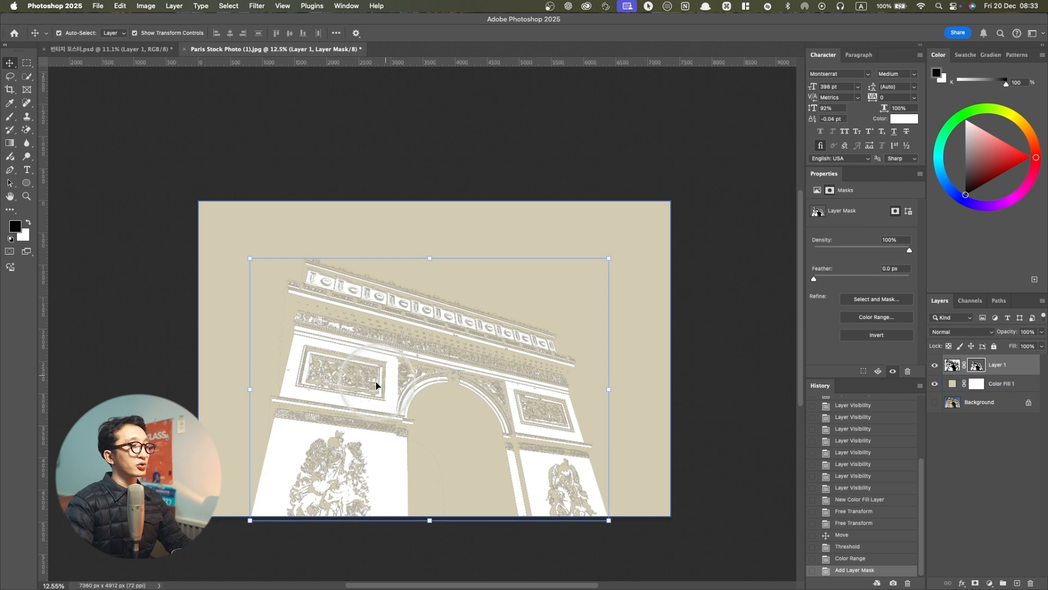
key(ctrl)
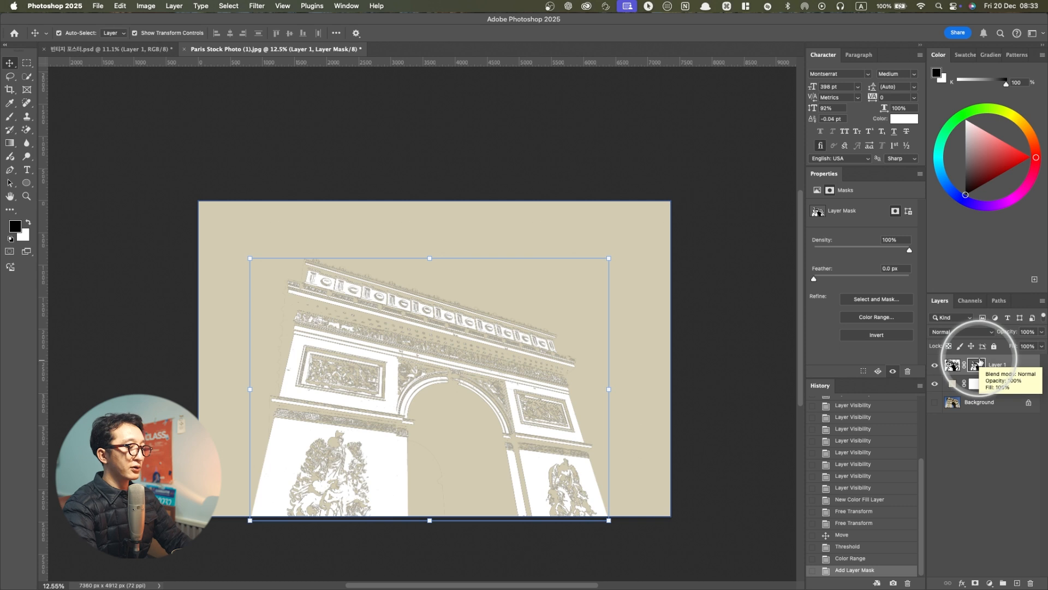
key(super+i)
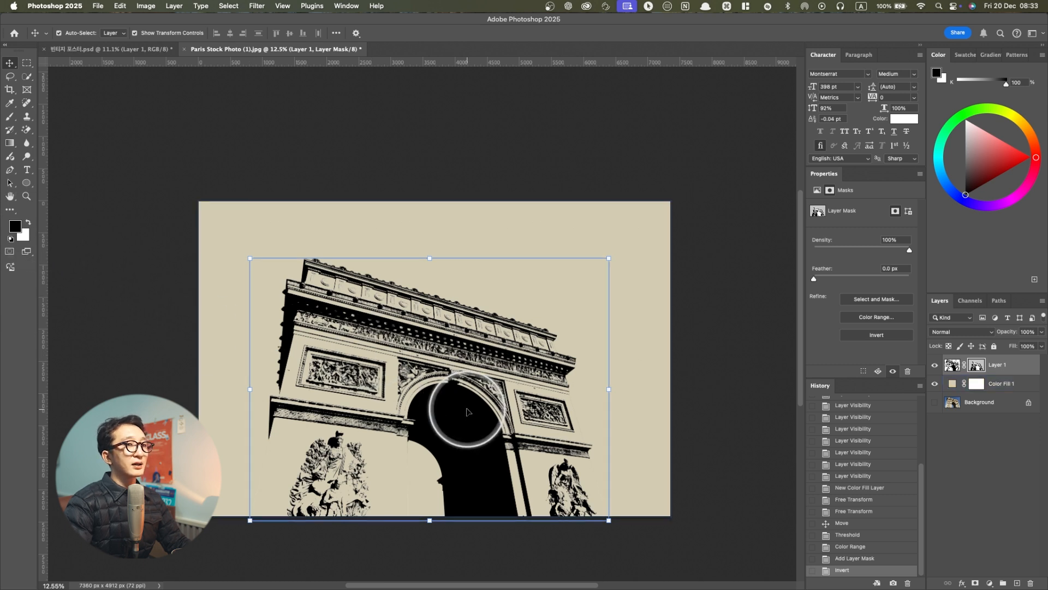
Try moving the masked arch artwork to the left over the beige background
click(952, 365)
drag(462, 388, 402, 402)
key(super+z)
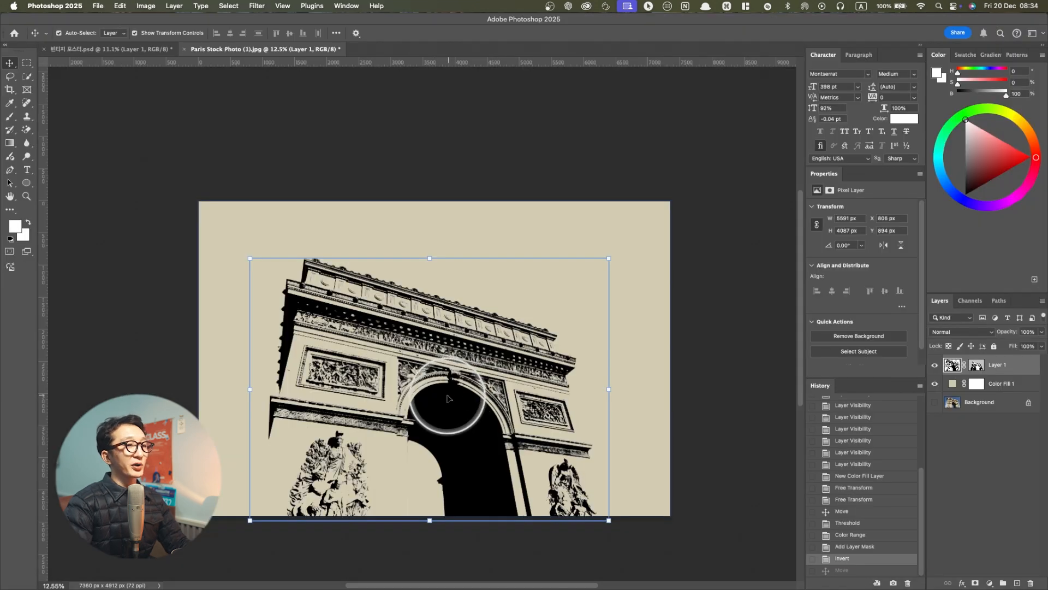
Apply a red Color Overlay to the arch layer with Normal blend mode and 100% opacity
double_click(1022, 367)
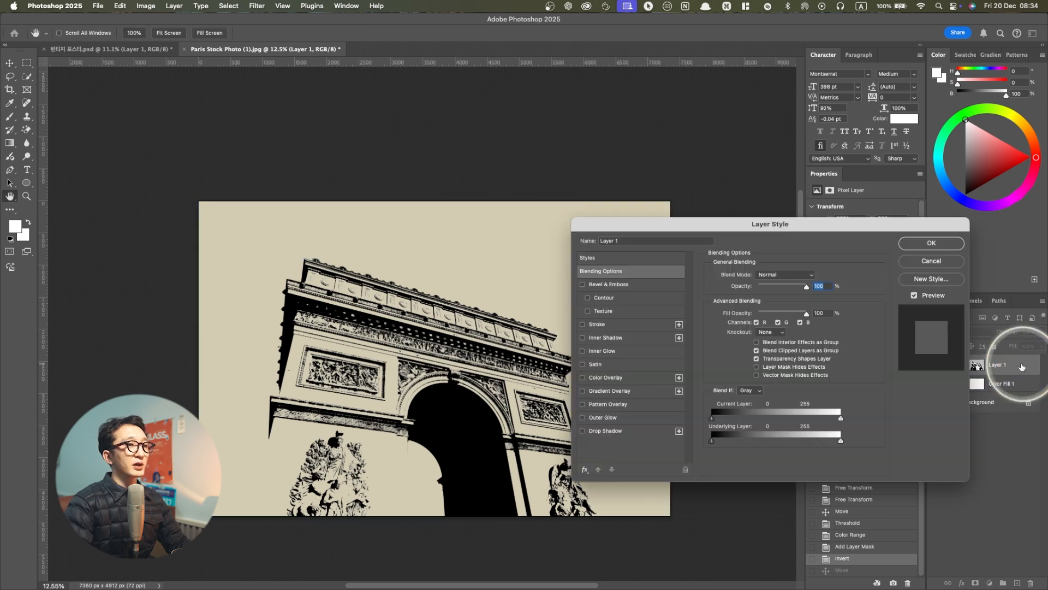
click(608, 379)
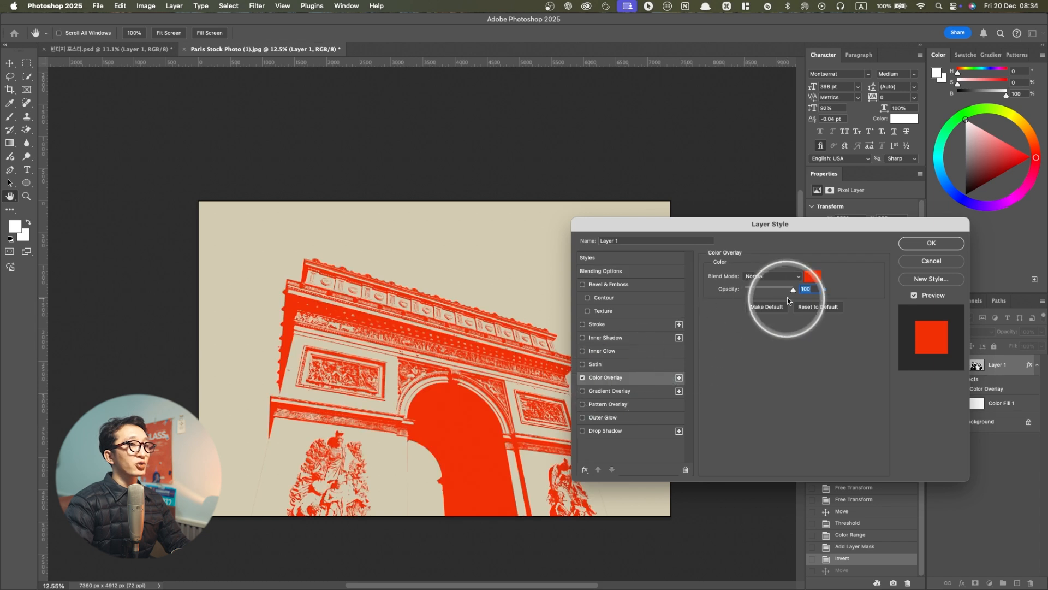
click(810, 277)
click(801, 327)
drag(801, 327, 801, 419)
click(893, 310)
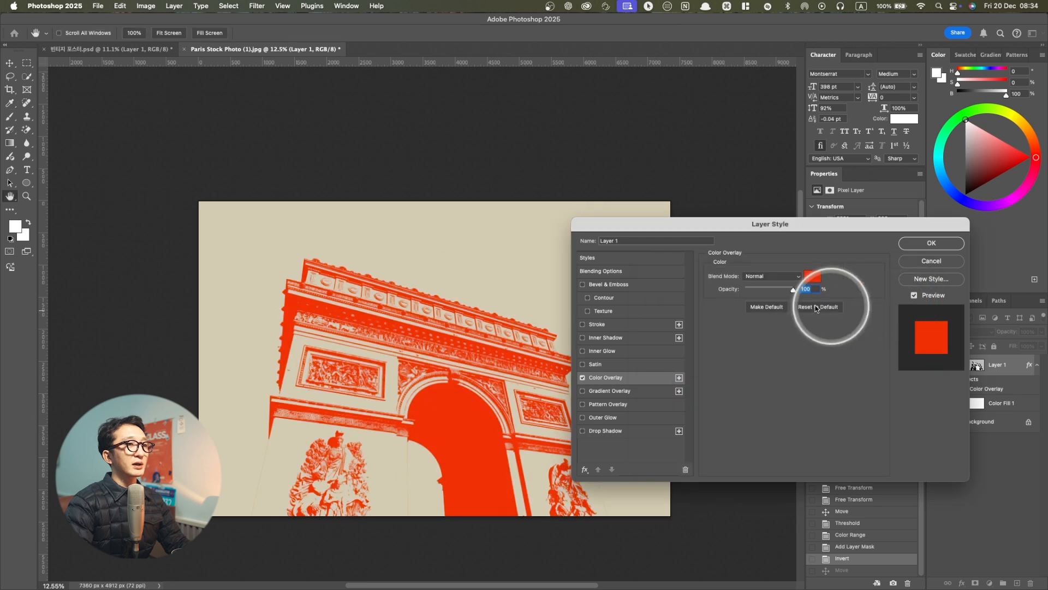
click(928, 245)
click(484, 344)
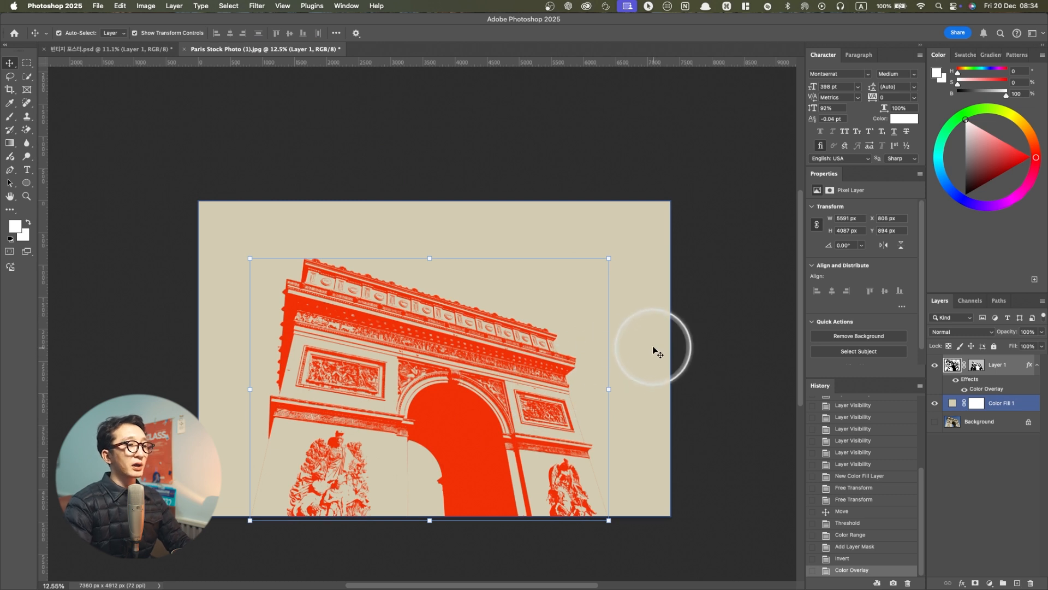
click(721, 349)
click(476, 330)
Add the text Paris over the arch's upper part and set it in All Caps with the DIN Medium font
key(t)
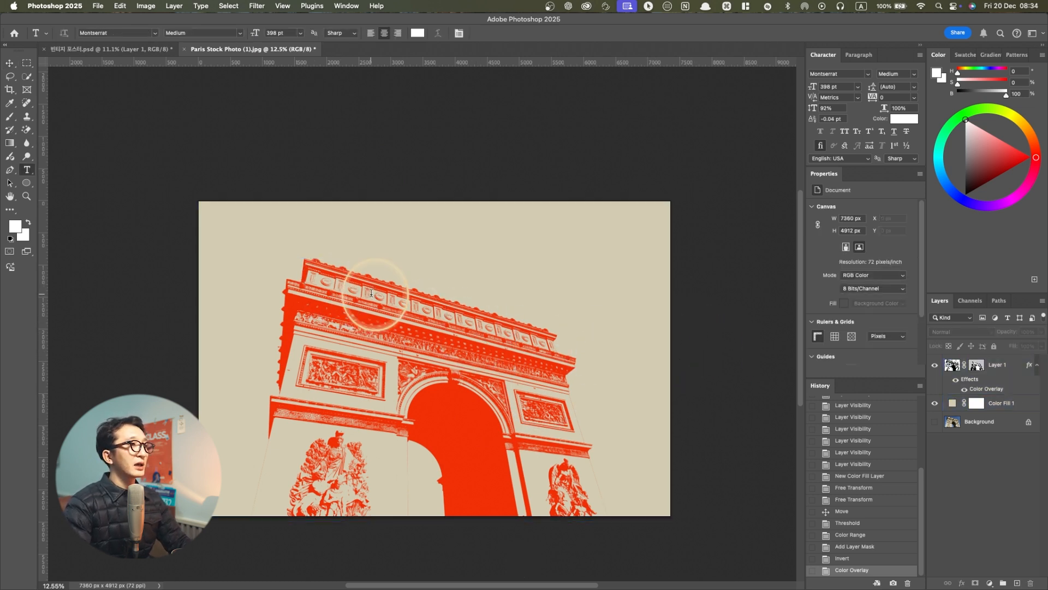
click(372, 294)
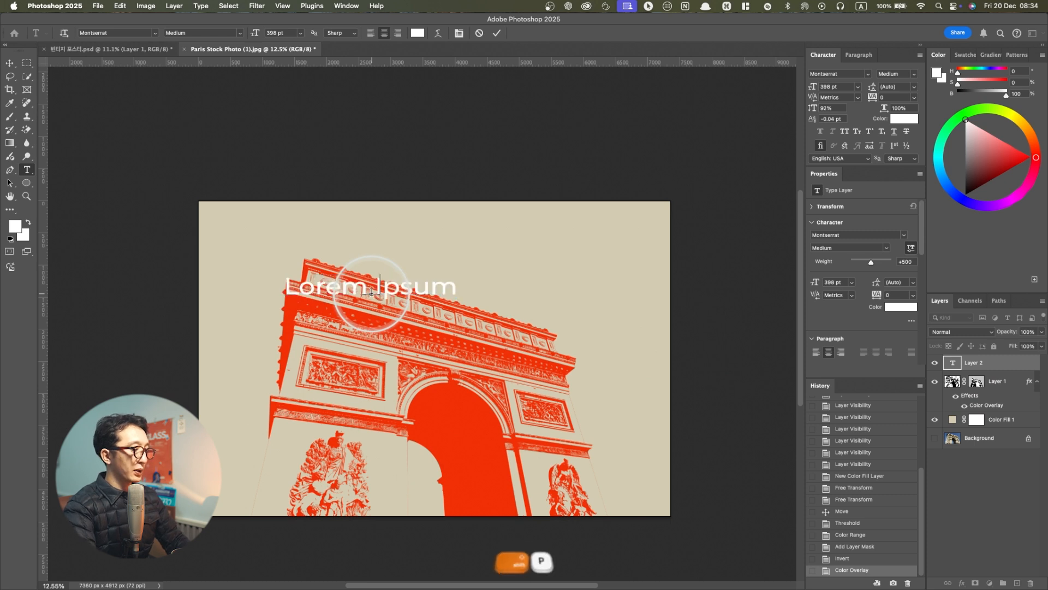
text(Pa)
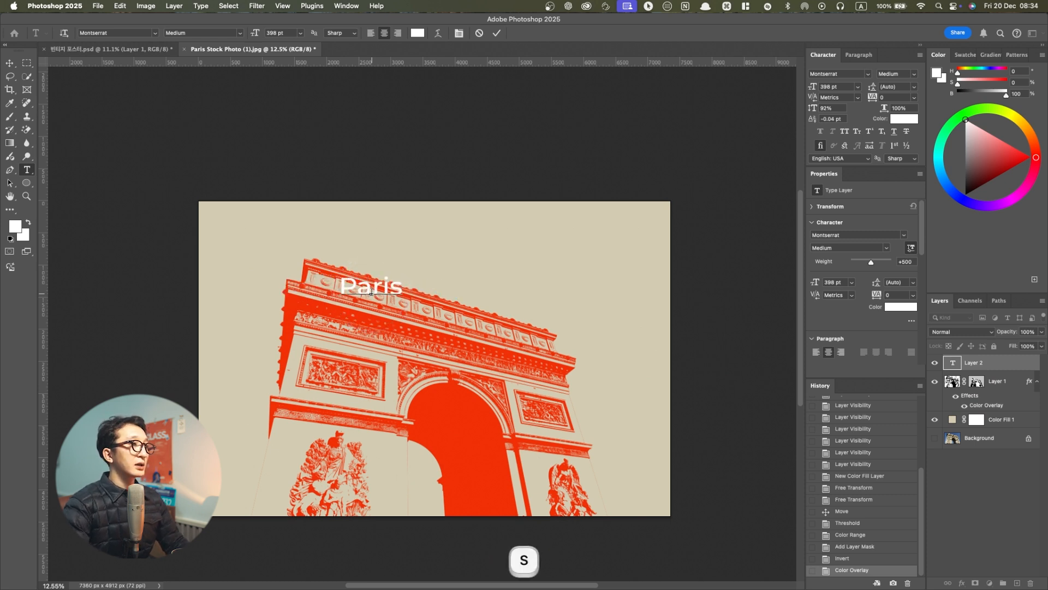
text(ris)
key(super+a)
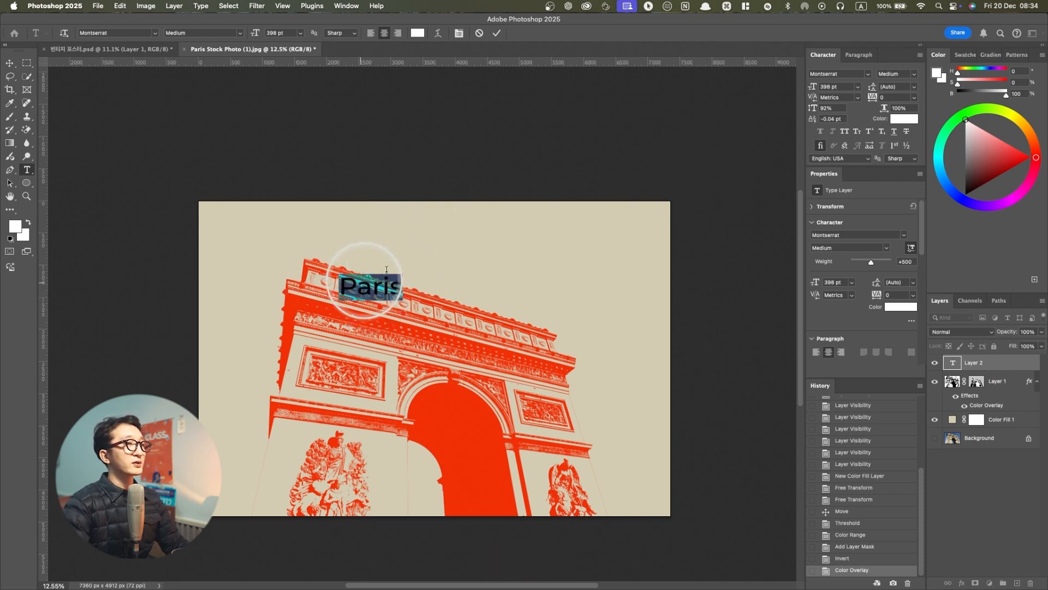
click(844, 131)
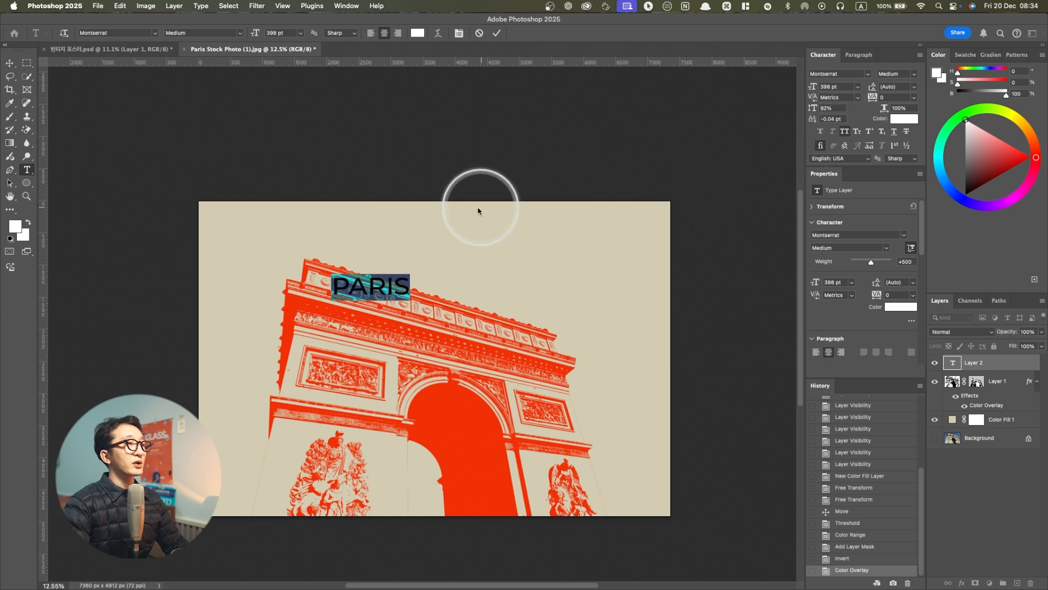
text(din)
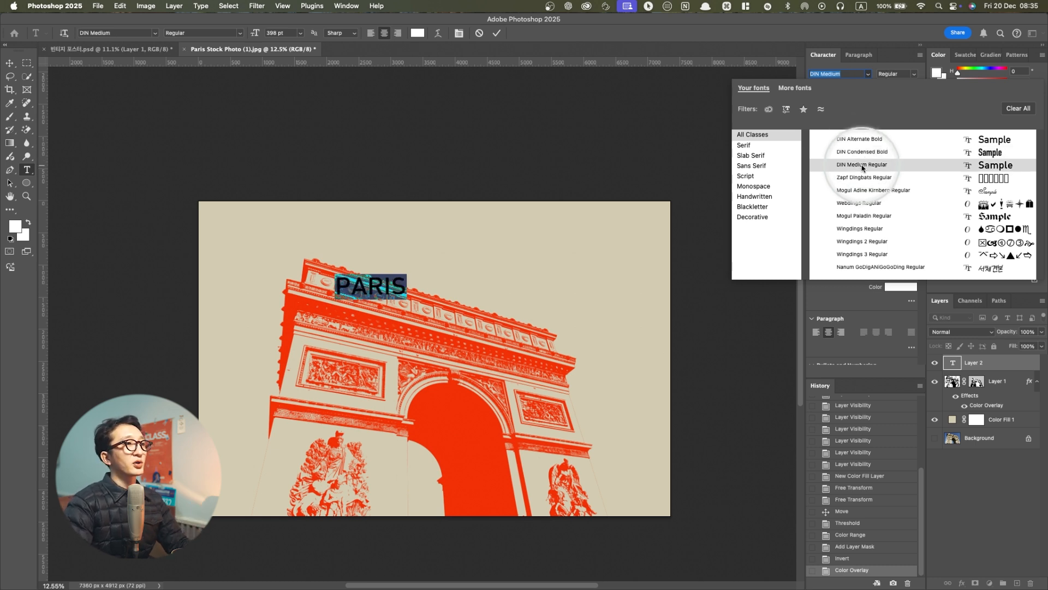
click(862, 165)
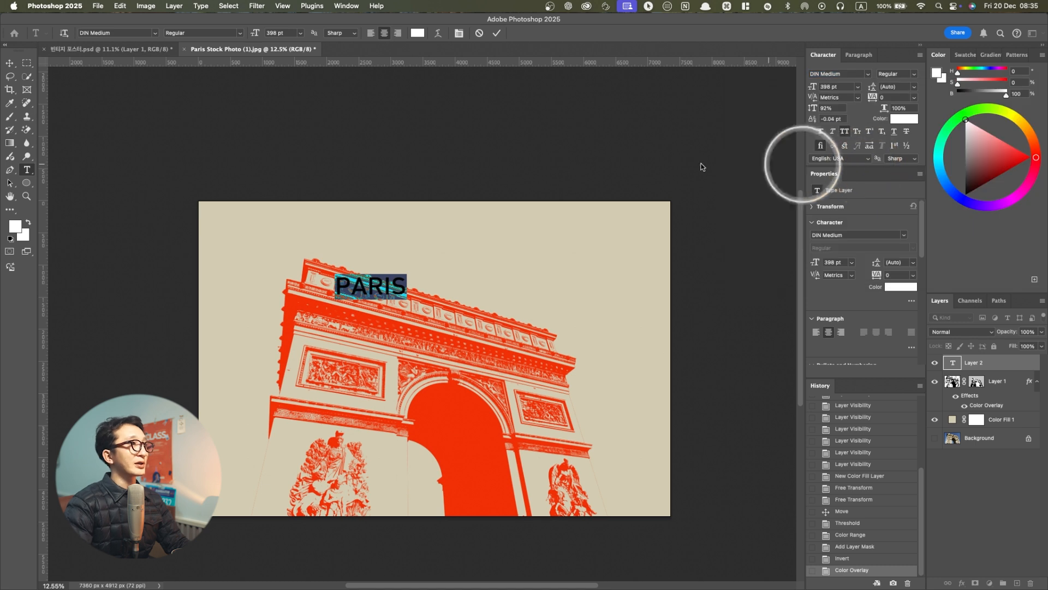
Scale the PARIS text up to about 1954 pt and centre it horizontally against the Background layer
click(9, 62)
drag(407, 285, 564, 279)
key(Return)
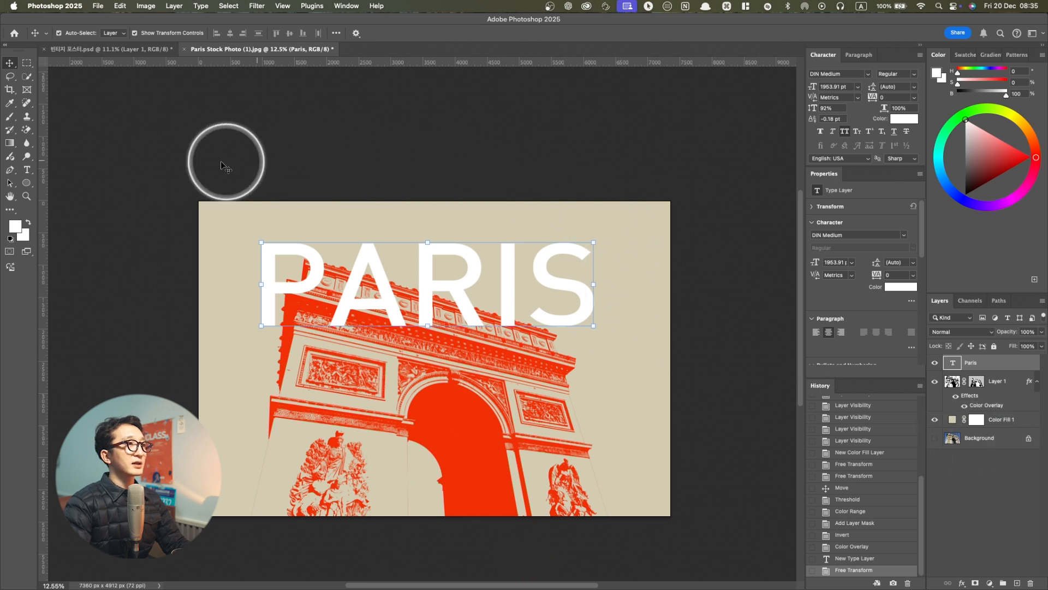
super+click(984, 438)
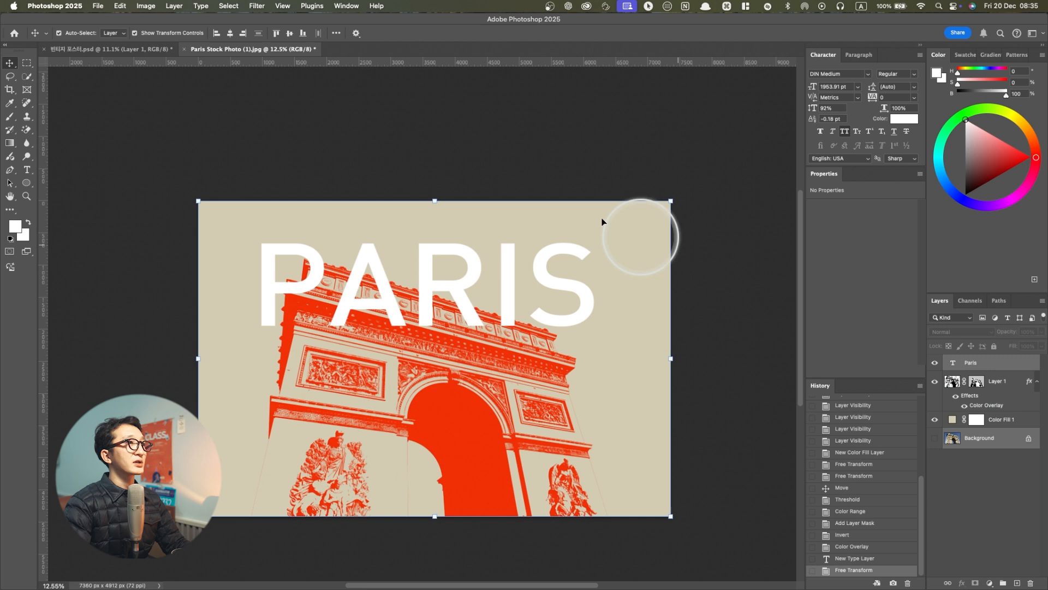
click(230, 33)
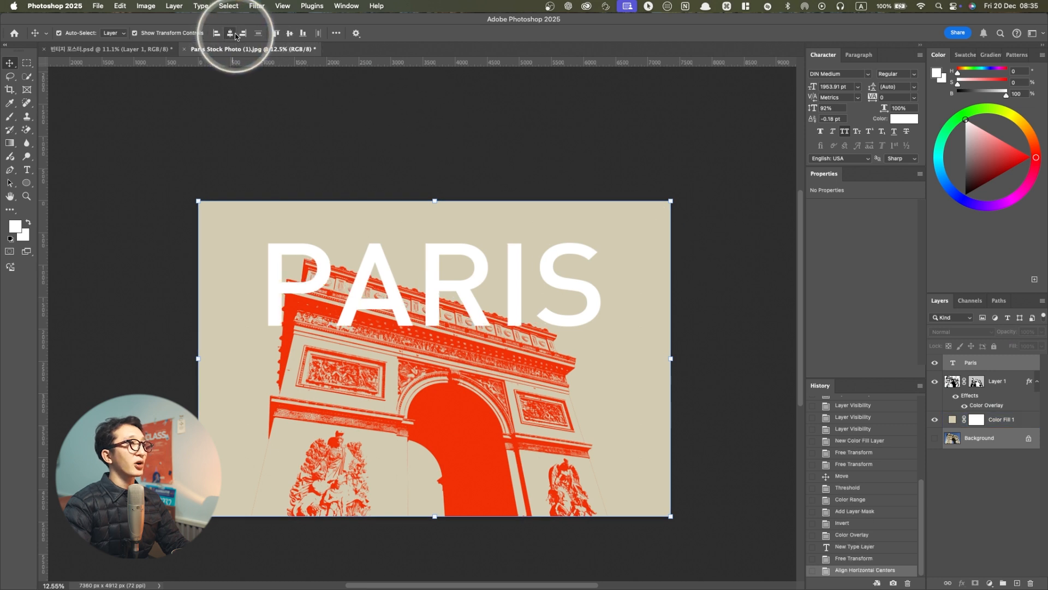
Shift the PARIS text aside, recentre it horizontally on the whole selected canvas, deselect and nudge it slightly upward
click(983, 362)
drag(586, 277, 532, 280)
key(super+a)
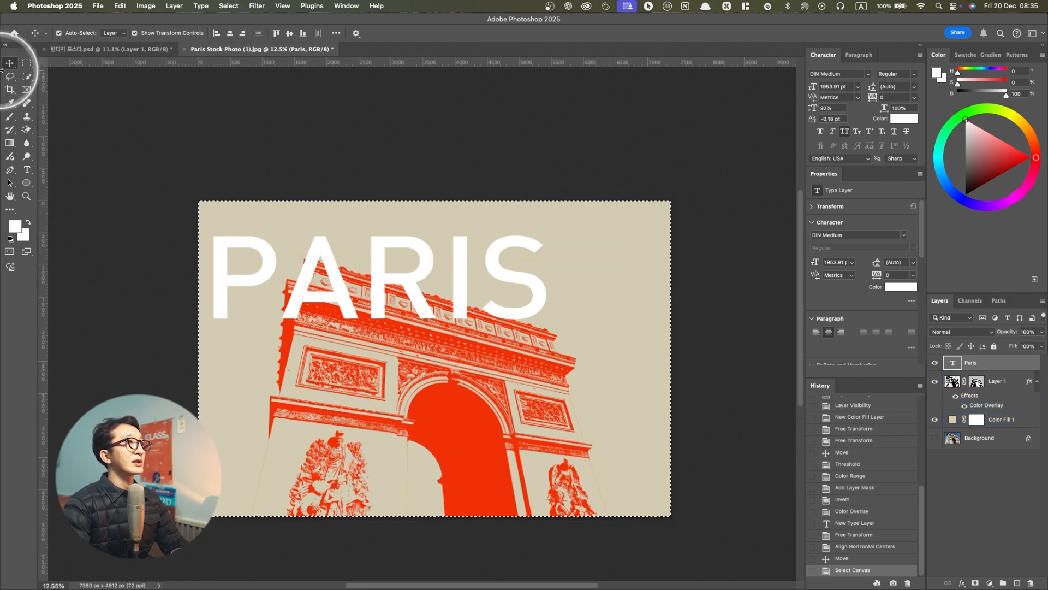
click(231, 34)
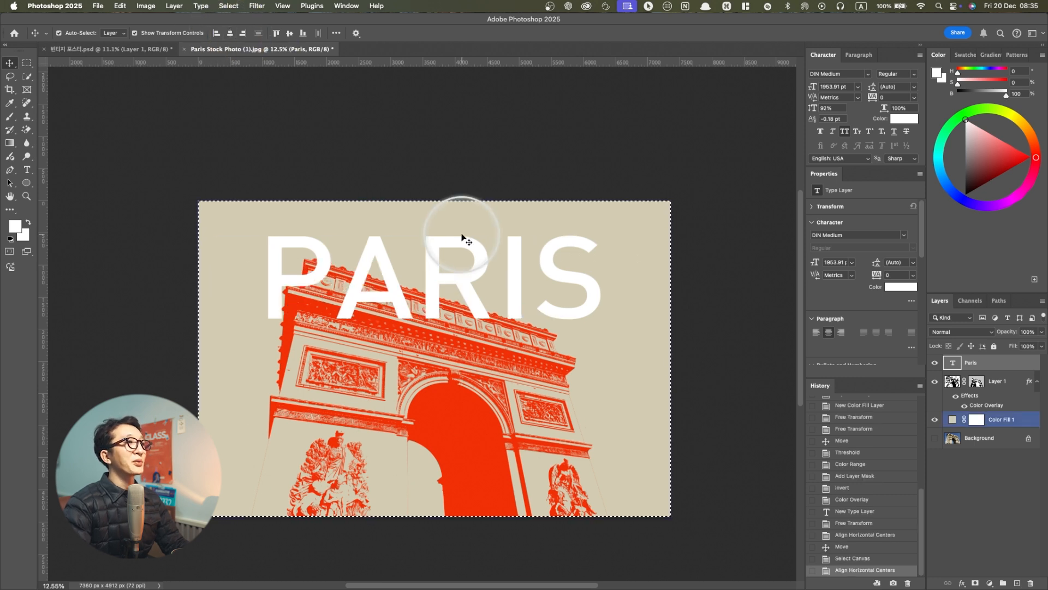
key(super+d)
drag(476, 270, 459, 313)
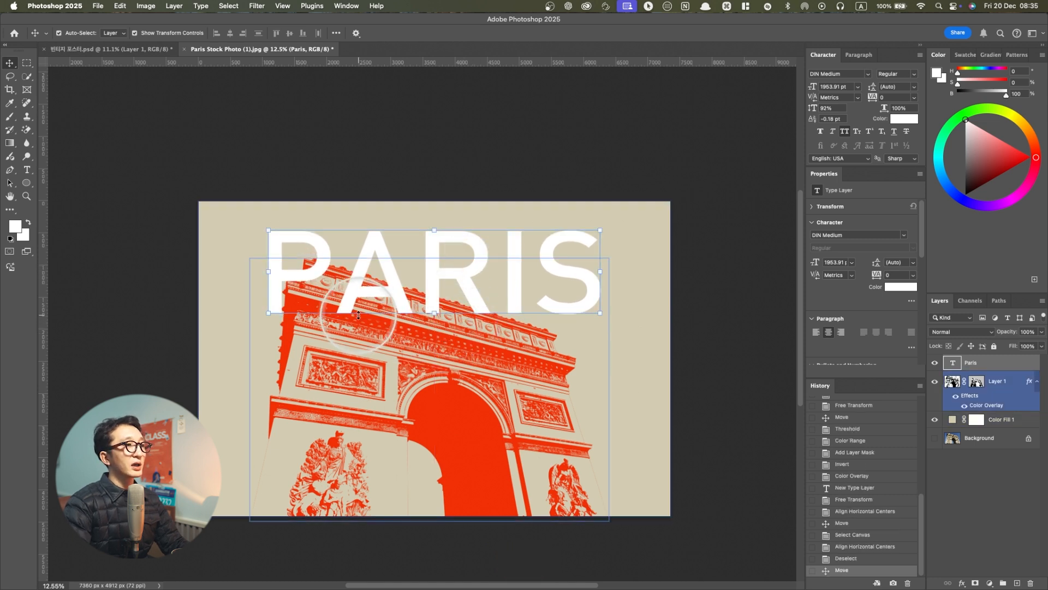
Using the finished poster as reference, colour the stock photo document's PARIS text black and scale the arch down slightly
click(104, 49)
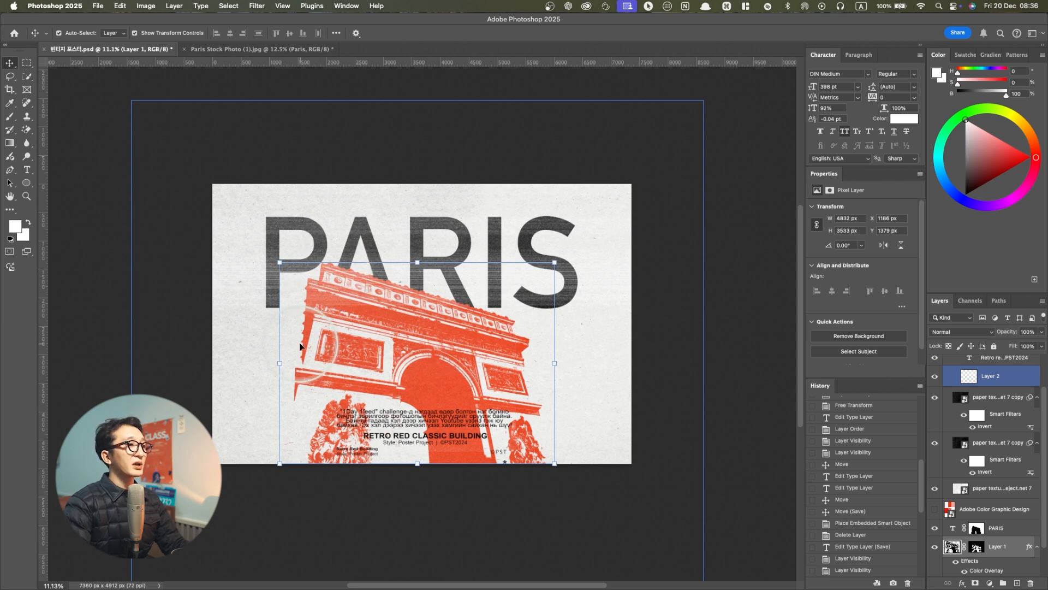
click(236, 51)
click(464, 435)
key(ctrl+t)
drag(430, 257, 434, 281)
key(Return)
click(484, 250)
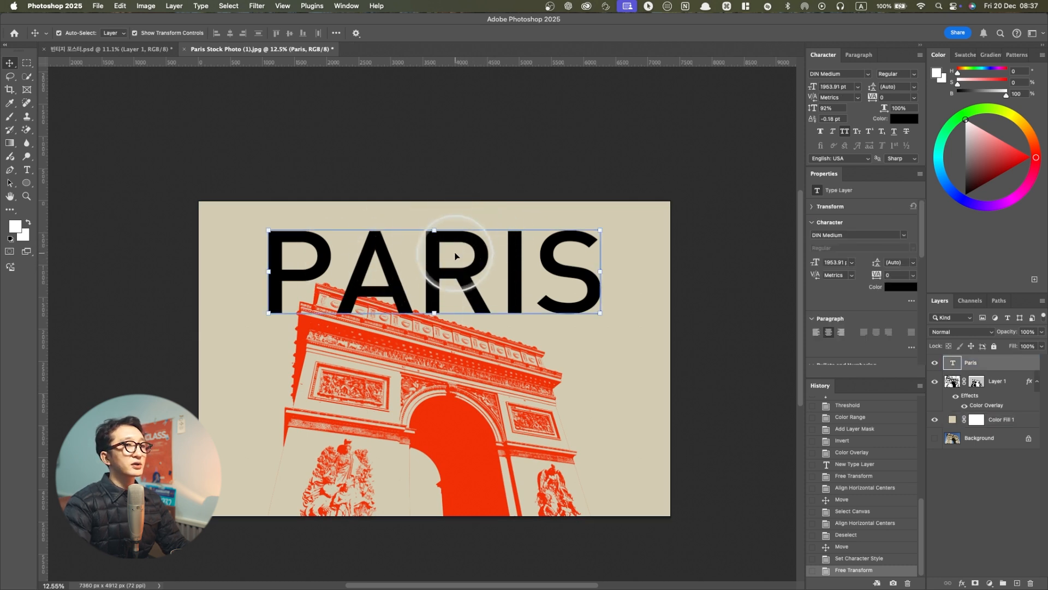
Add a layer mask to the Paris text, load the arch's shape as a selection, fill and invert the mask to hide the overlap, and deselect
click(975, 584)
click(952, 383)
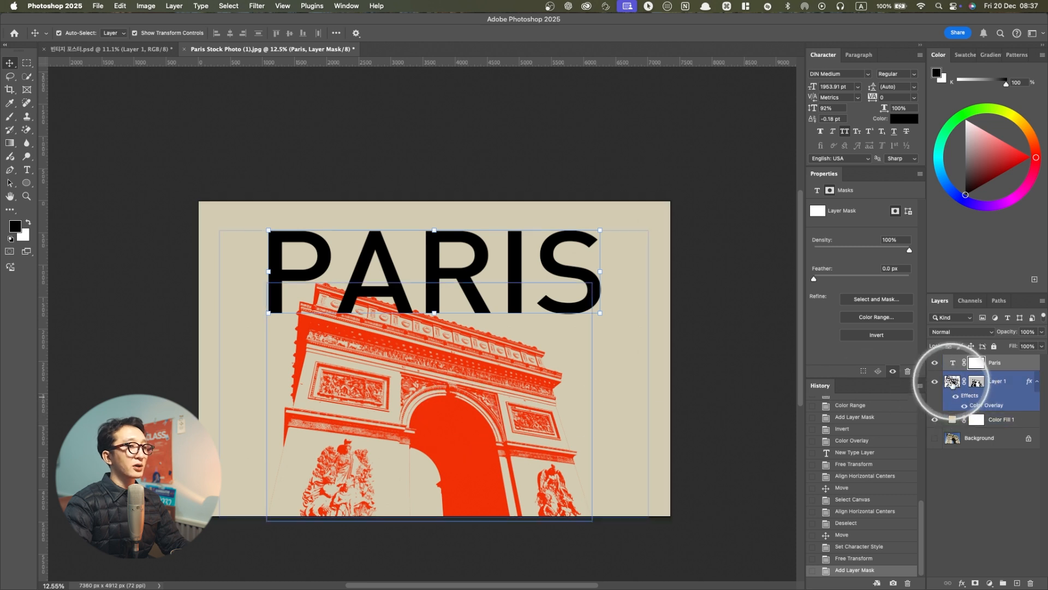
super+click(954, 387)
super+click(954, 388)
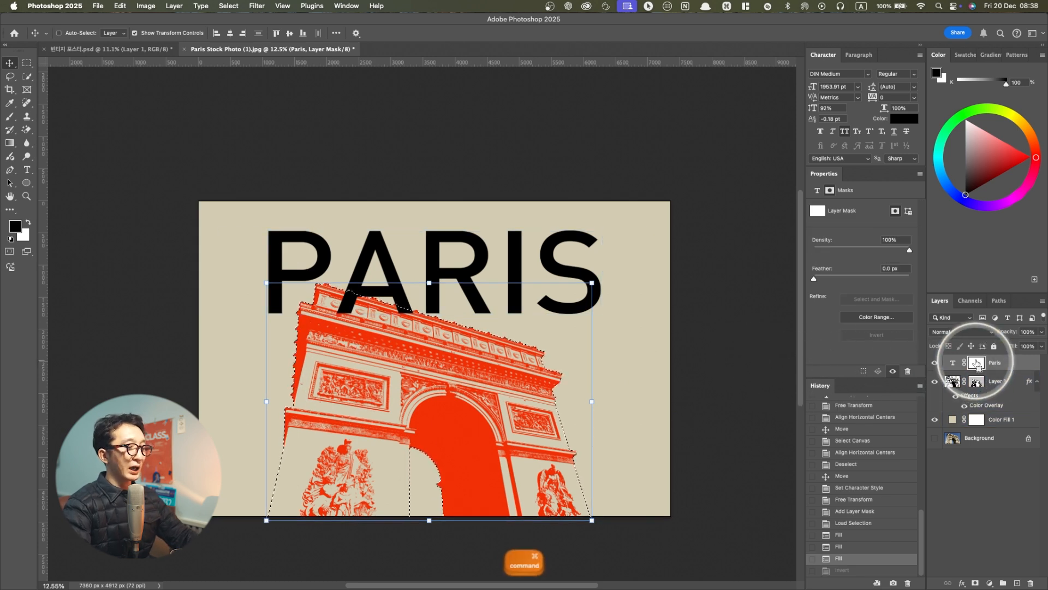
key(super+shift+z)
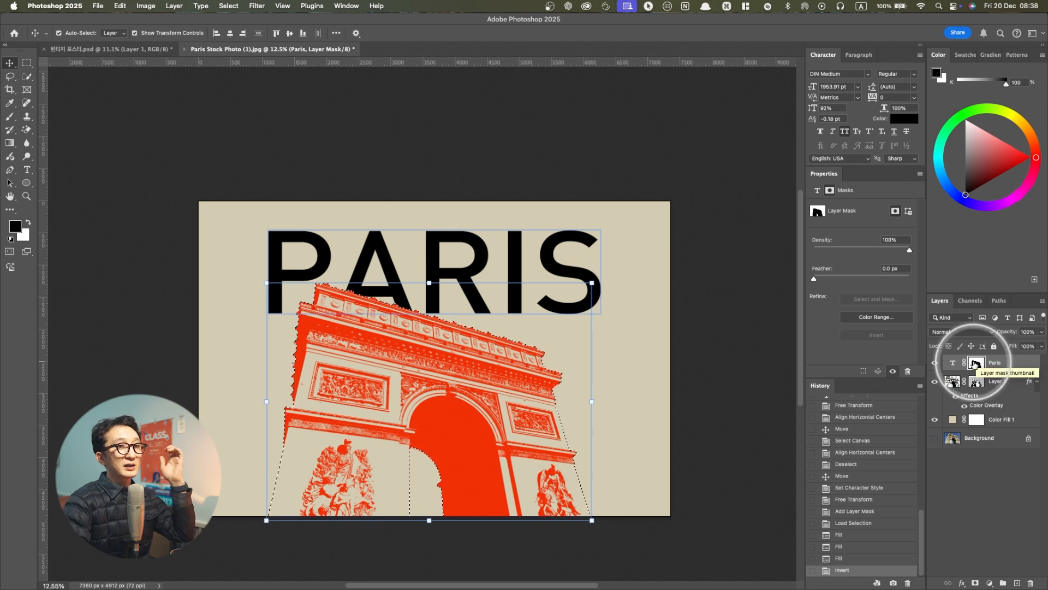
key(super+d)
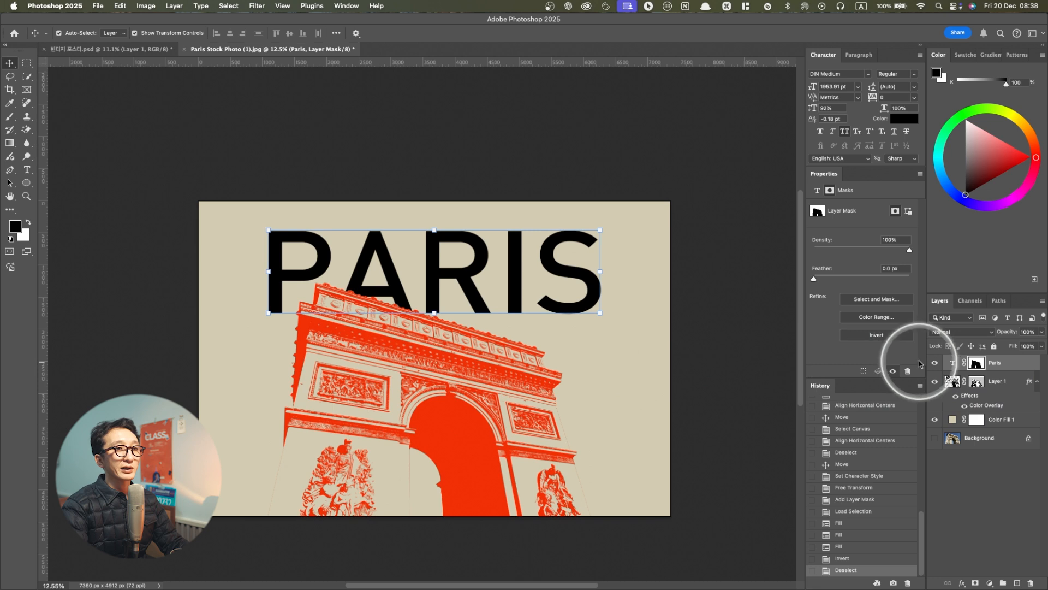
Examine the masked edge where the letter A meets the arch, hiding and reshowing the Paris text to compare
alt+scroll(352, 290, up, 8)
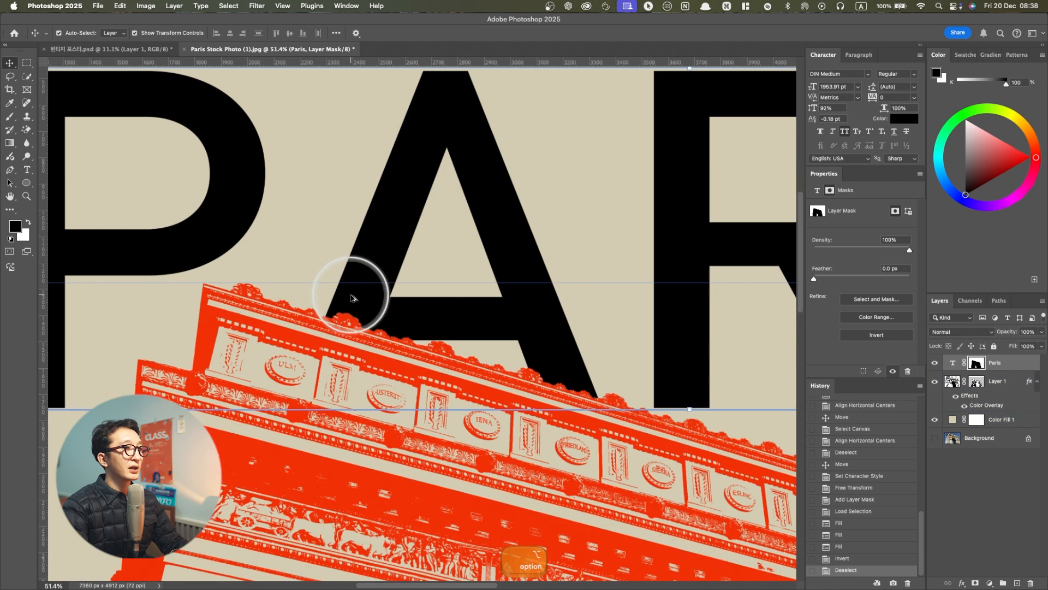
alt+scroll(351, 297, up, 4)
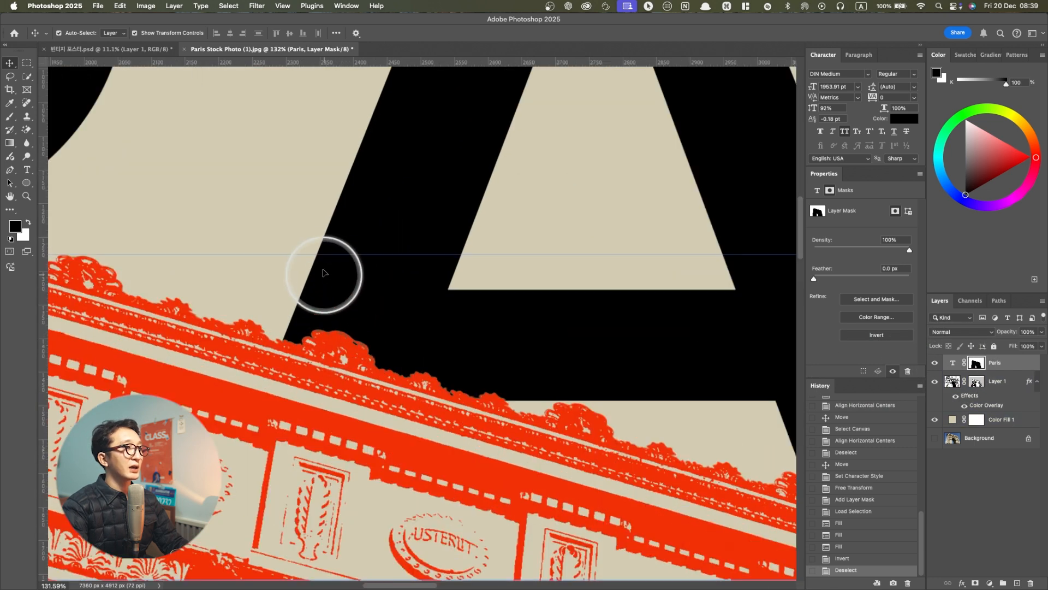
alt+scroll(292, 345, down, 3)
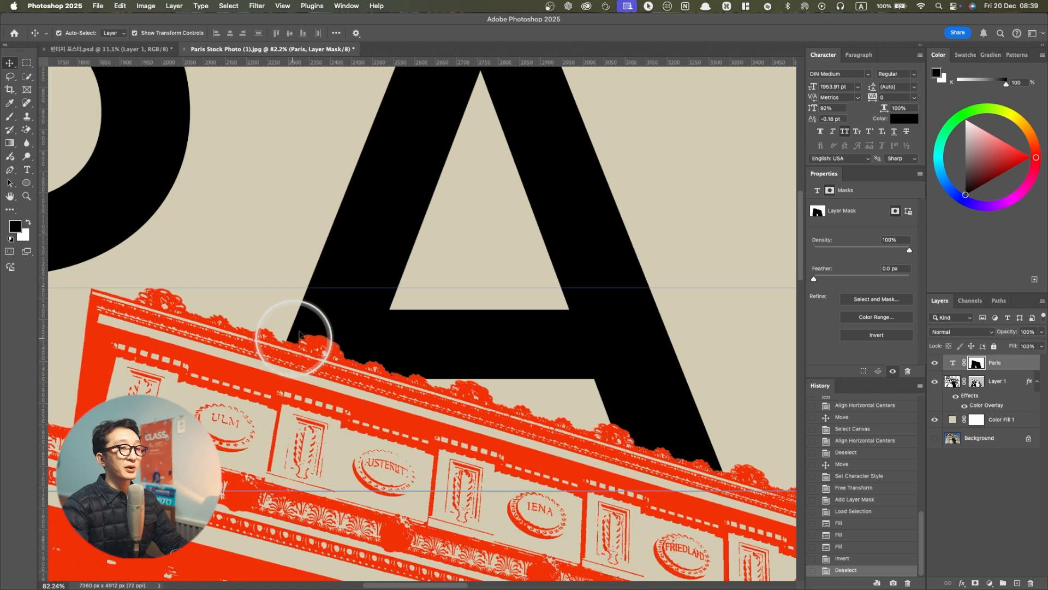
click(936, 362)
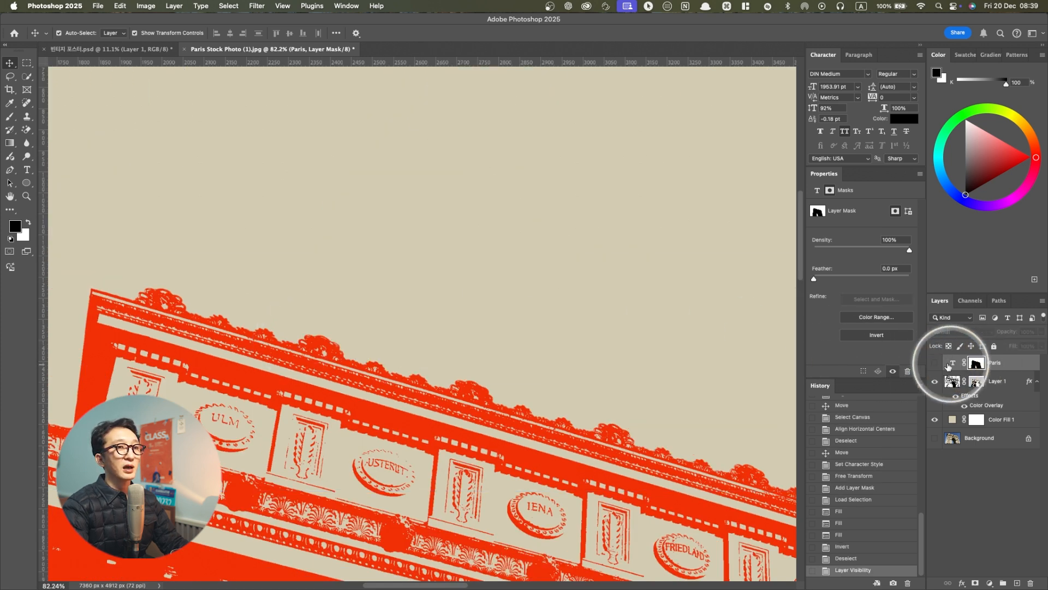
click(937, 363)
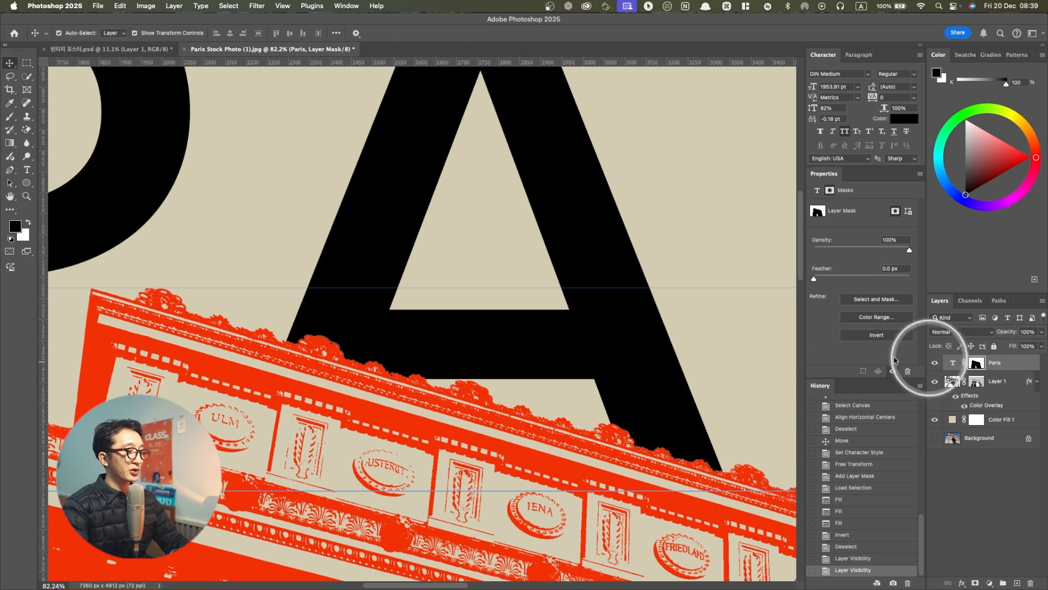
Set up a Soft Round brush at 175 px, try a black stroke on the text mask over the A, and undo it
key(b)
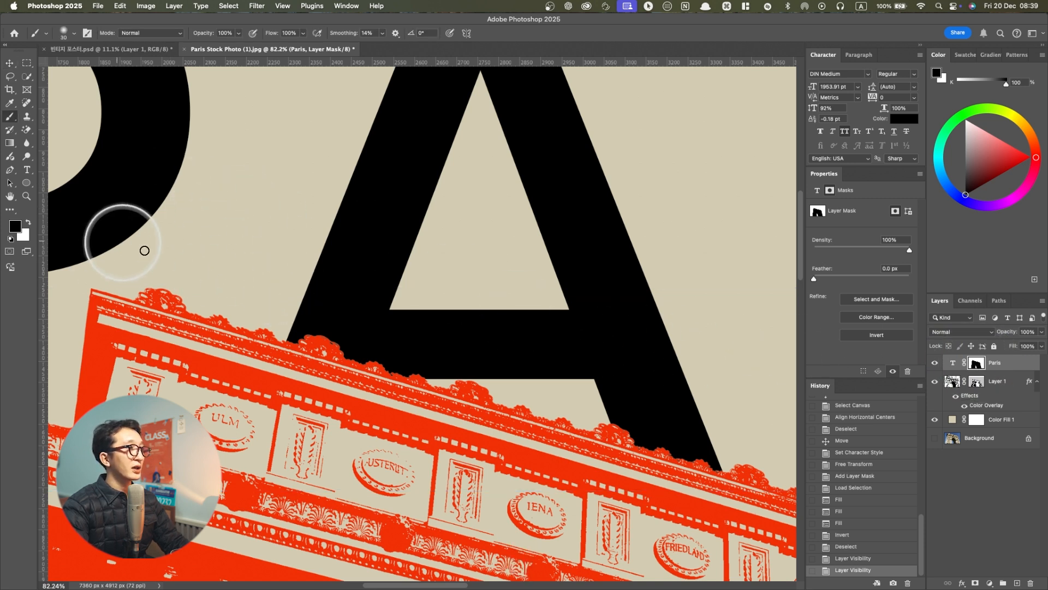
right_click(262, 282)
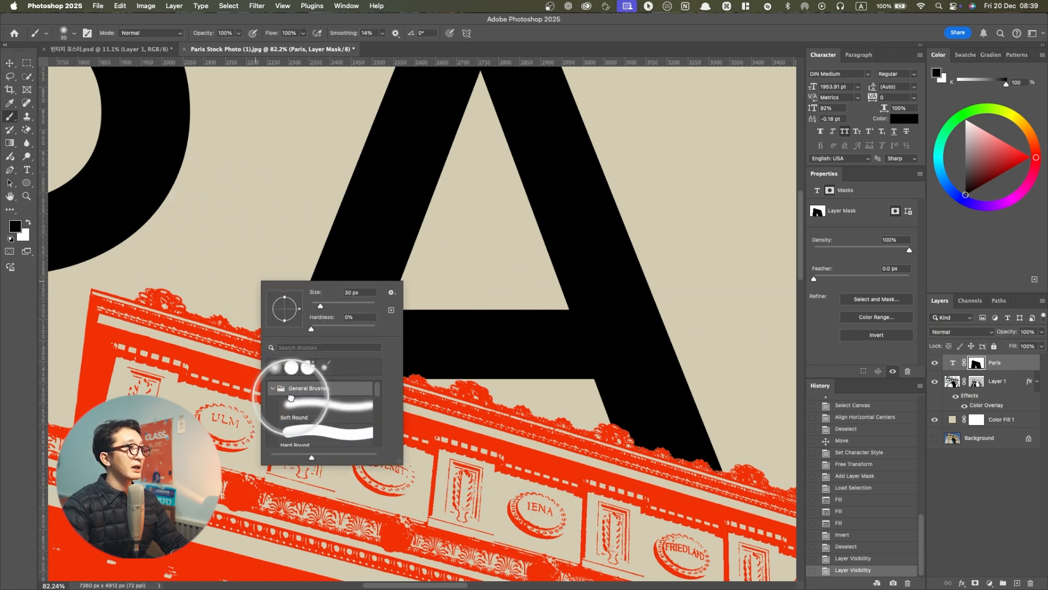
click(276, 367)
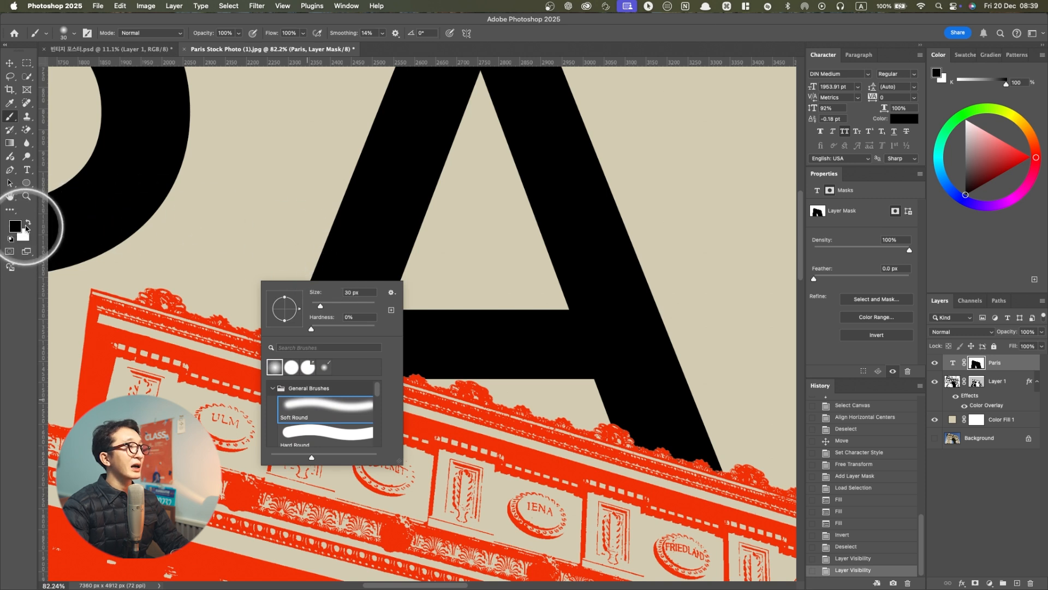
click(191, 230)
key(bracketright)
key(bracketright)
key(bracketright)
key(bracketright)
key(bracketright)
key(bracketright)
key(bracketright)
key(bracketright)
key(bracketright)
key(bracketright)
mouse_move(327, 336)
mouse_down()
mouse_move(348, 351)
mouse_move(307, 355)
mouse_move(345, 360)
mouse_move(279, 370)
mouse_move(295, 367)
mouse_move(290, 351)
mouse_move(275, 362)
mouse_move(316, 334)
mouse_move(314, 222)
mouse_move(326, 174)
mouse_move(276, 385)
mouse_move(332, 164)
mouse_move(333, 344)
mouse_move(356, 196)
mouse_move(354, 372)
mouse_move(370, 347)
mouse_move(374, 370)
mouse_up()
key(super+z)
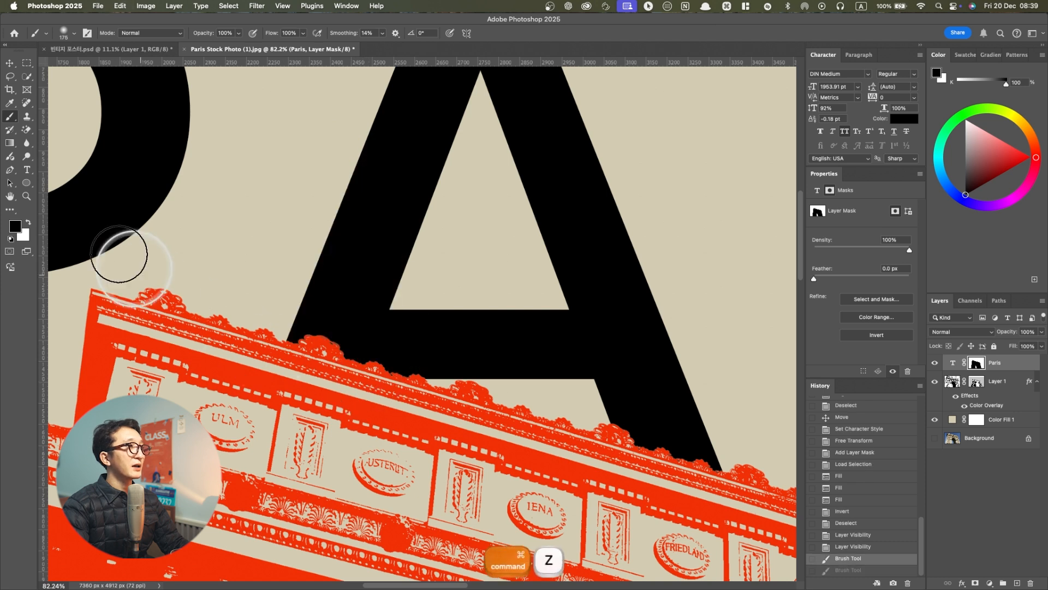
Paint white on the Paris text mask with the Soft Round, then Hard Round brush, revealing the A's left leg in front of the arch
click(25, 225)
mouse_move(321, 347)
mouse_down()
mouse_move(278, 339)
mouse_move(273, 353)
mouse_move(355, 368)
mouse_up()
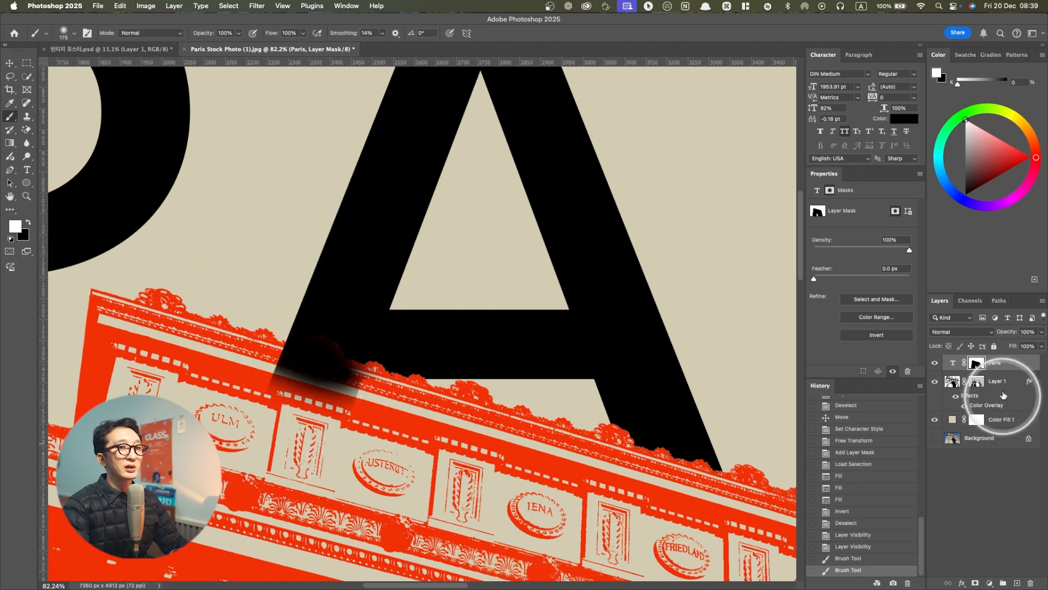
mouse_move(292, 363)
mouse_down()
mouse_move(304, 410)
mouse_move(294, 486)
mouse_move(242, 491)
mouse_move(296, 481)
mouse_move(320, 457)
mouse_move(330, 388)
mouse_move(349, 391)
mouse_move(305, 407)
mouse_up()
right_click(306, 407)
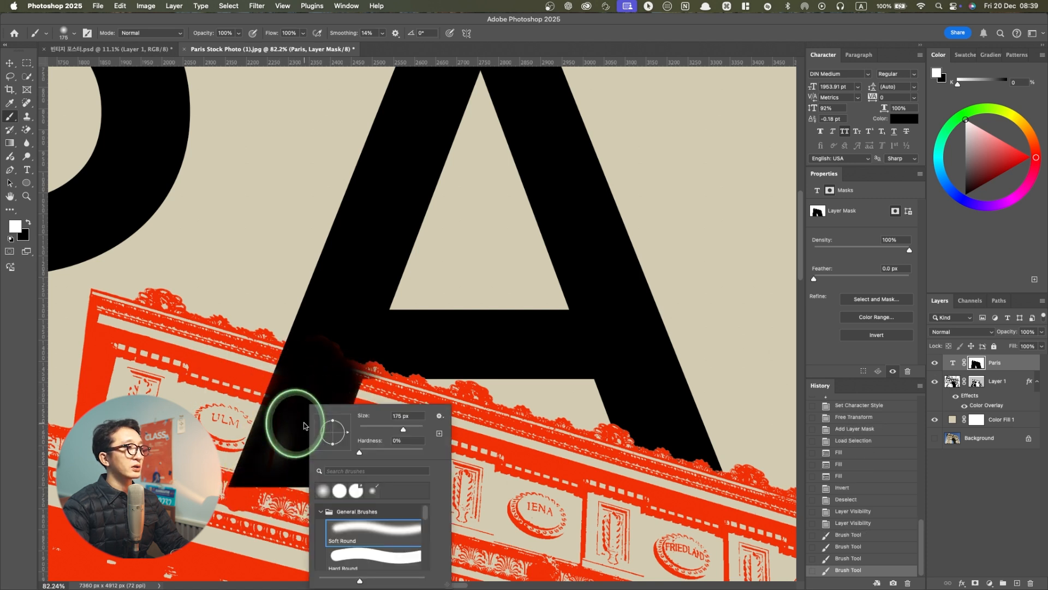
double_click(340, 555)
mouse_move(300, 386)
mouse_down()
mouse_move(327, 344)
mouse_move(355, 408)
mouse_move(338, 370)
mouse_move(394, 428)
mouse_up()
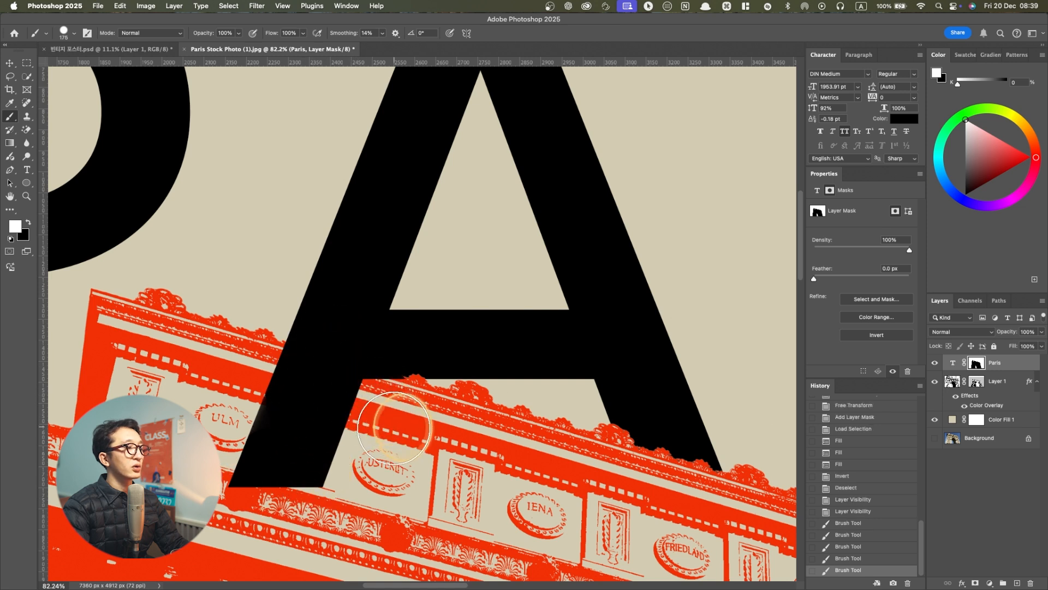
scroll(394, 427, down, 8)
scroll(431, 468, up, 4)
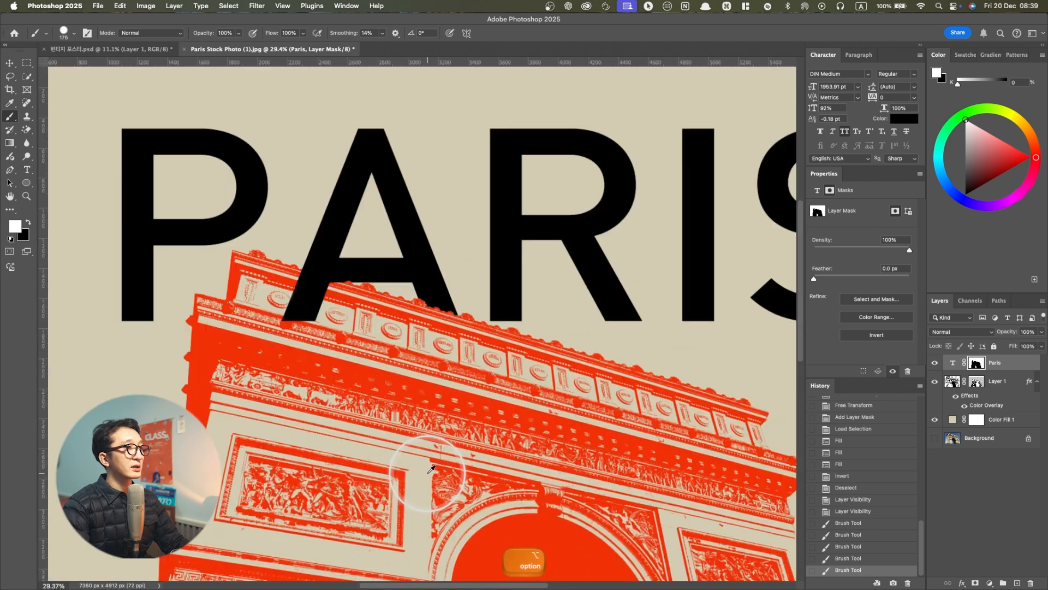
scroll(431, 469, down, 5)
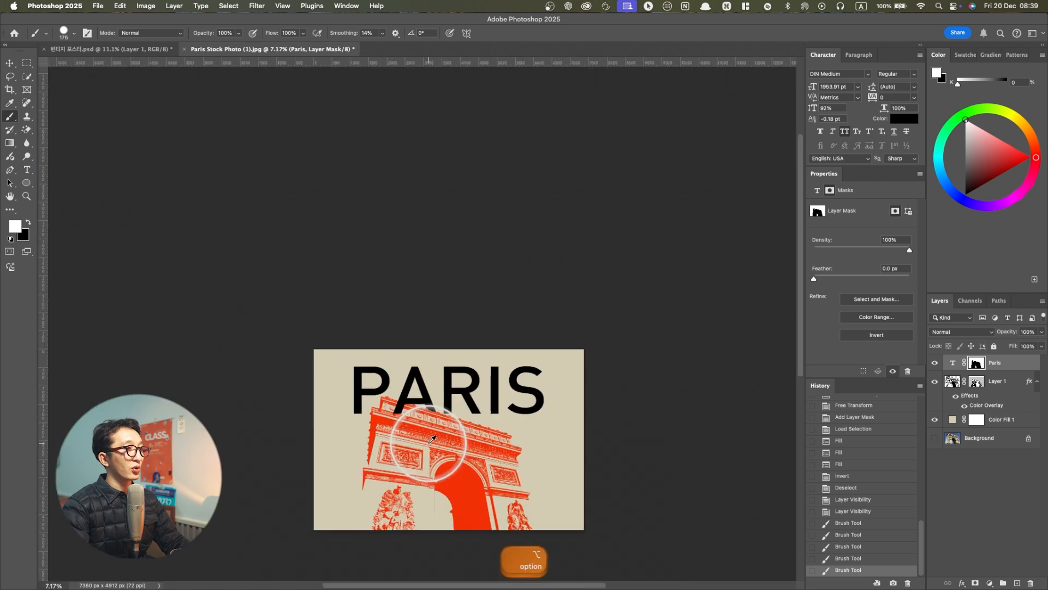
scroll(460, 445, up, 2)
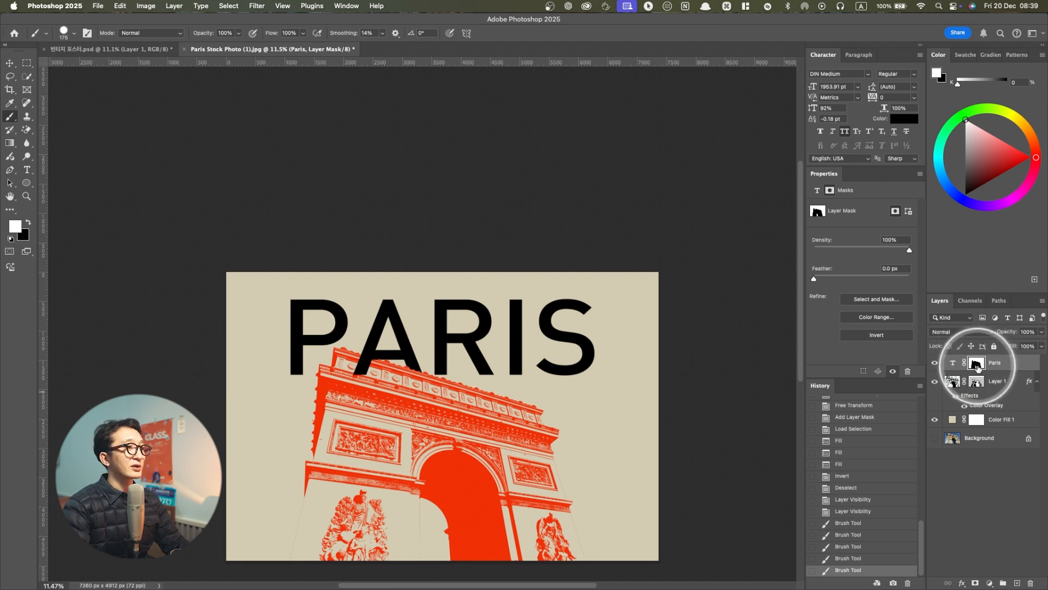
scroll(546, 402, up, 4)
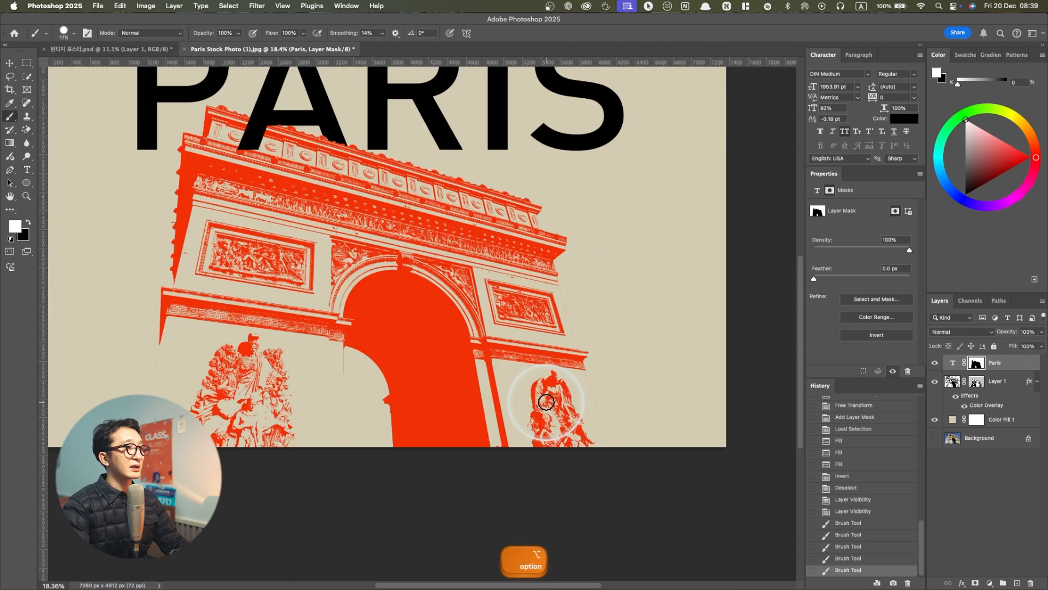
scroll(550, 397, down, 4)
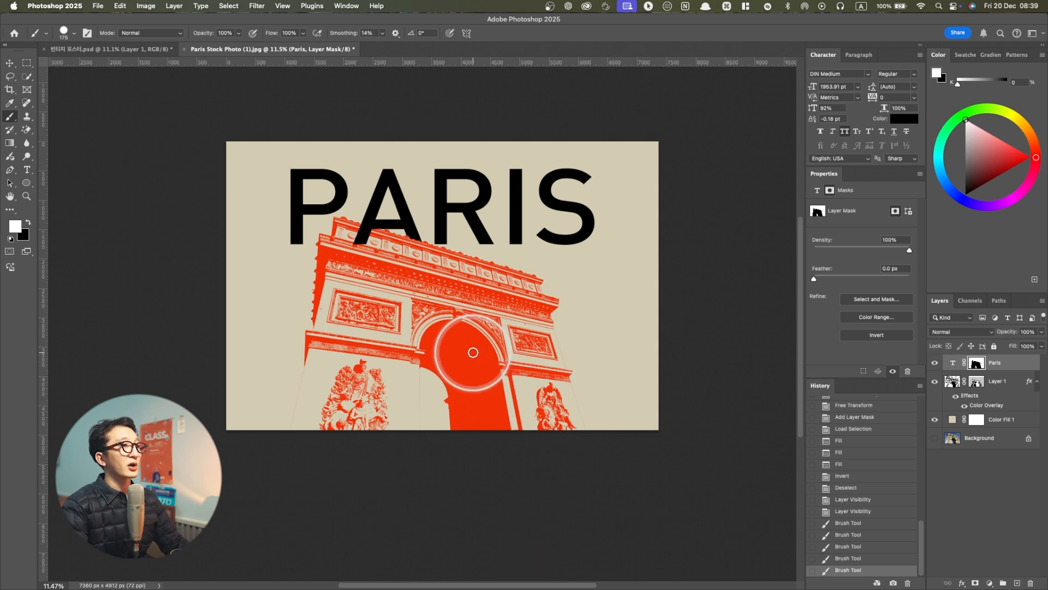
Copy Layer 2 and the three paper texture layers from the finished poster and paste them above the Paris text in the stock photo document
key(v)
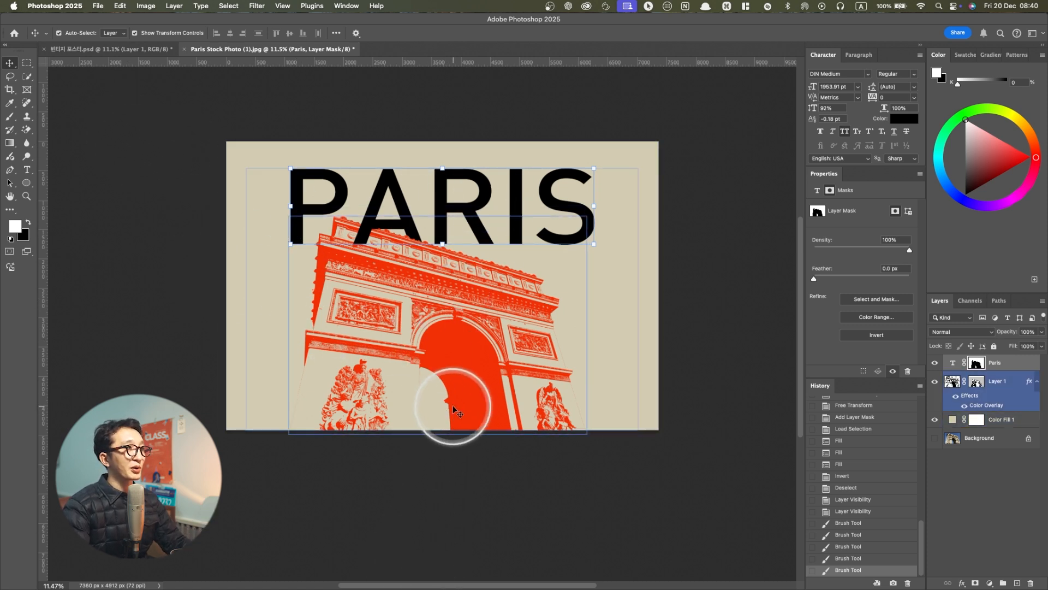
click(132, 51)
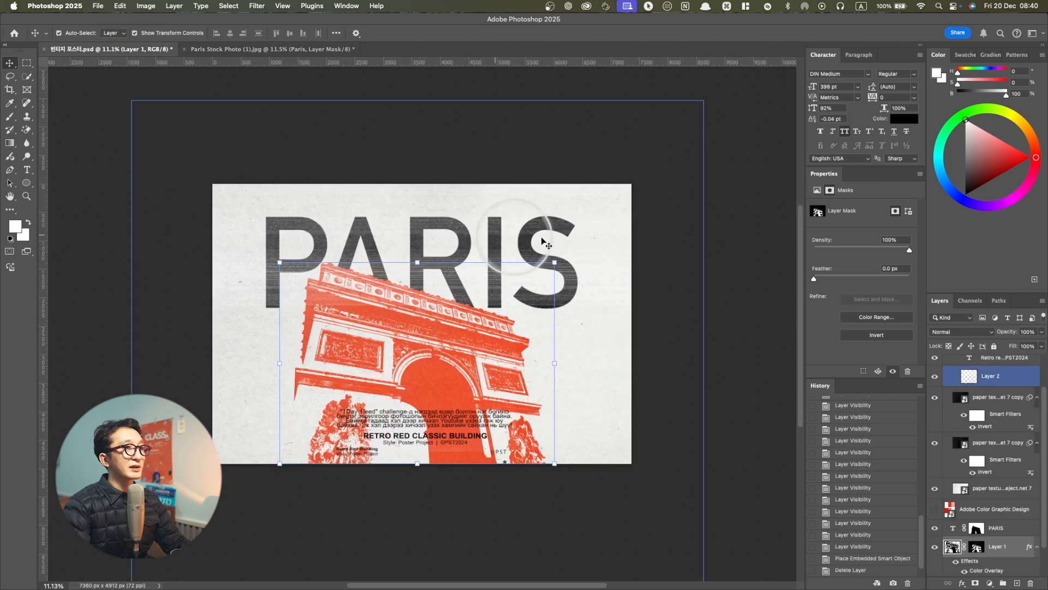
click(594, 239)
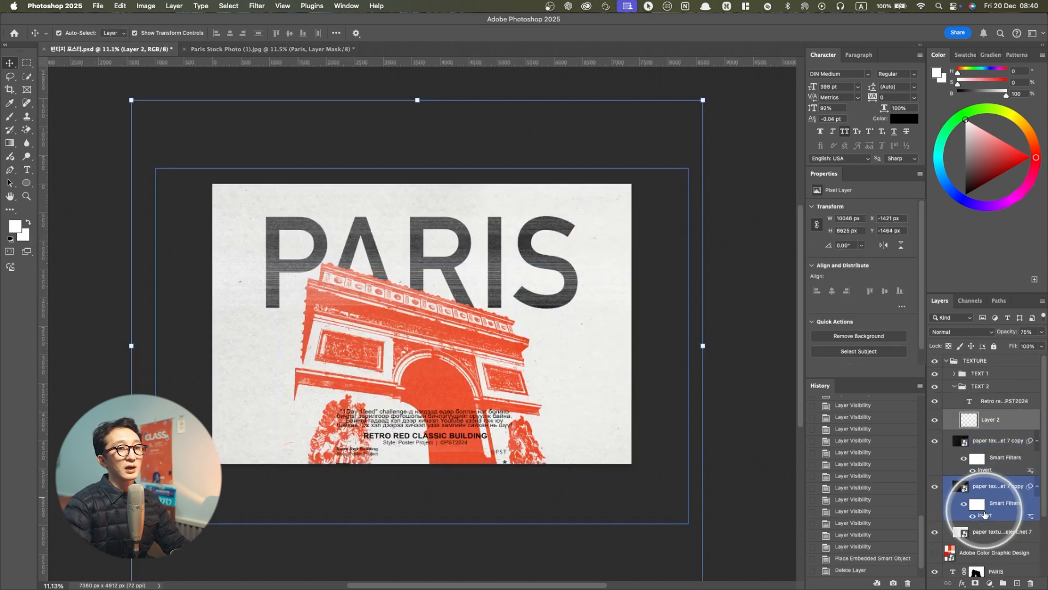
shift+click(979, 537)
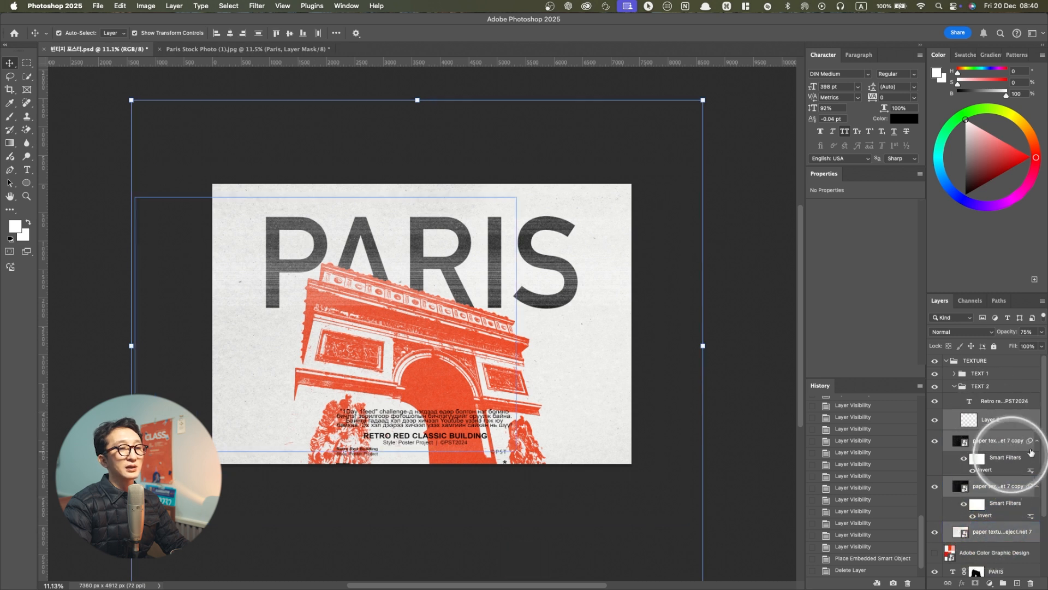
key(super+c)
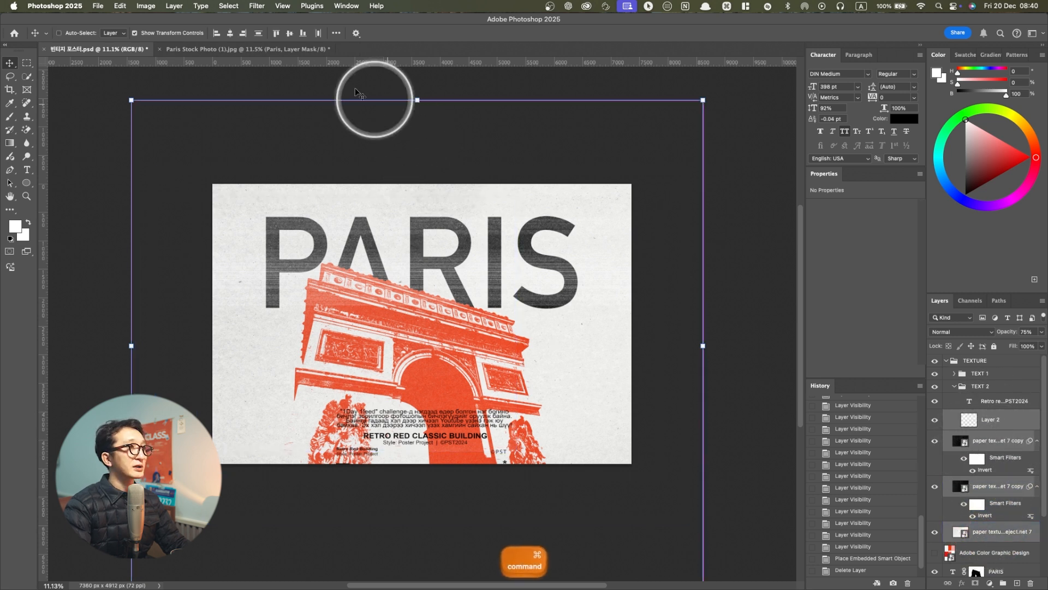
click(268, 48)
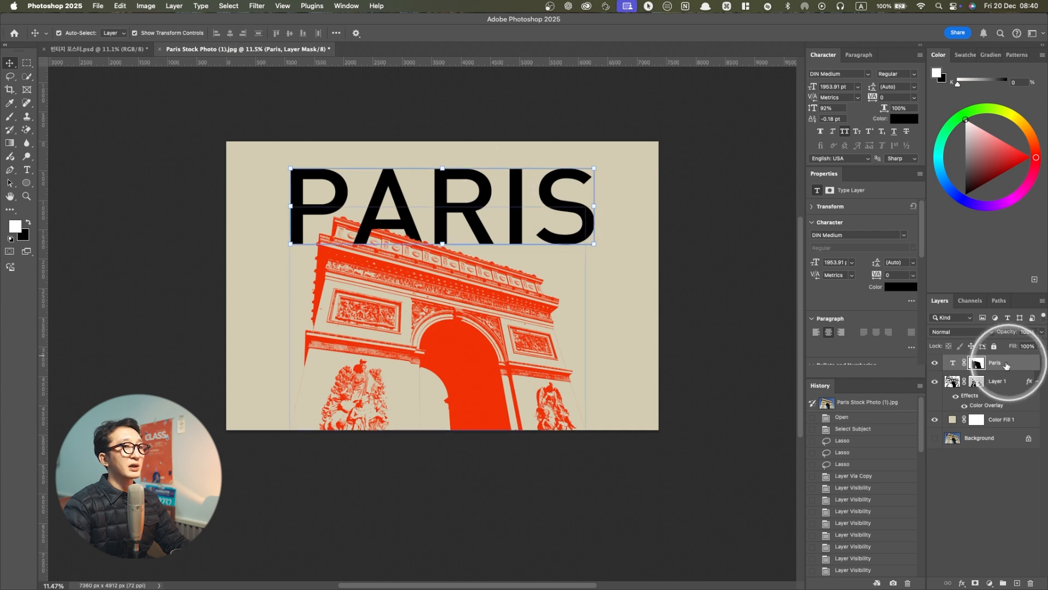
key(super+v)
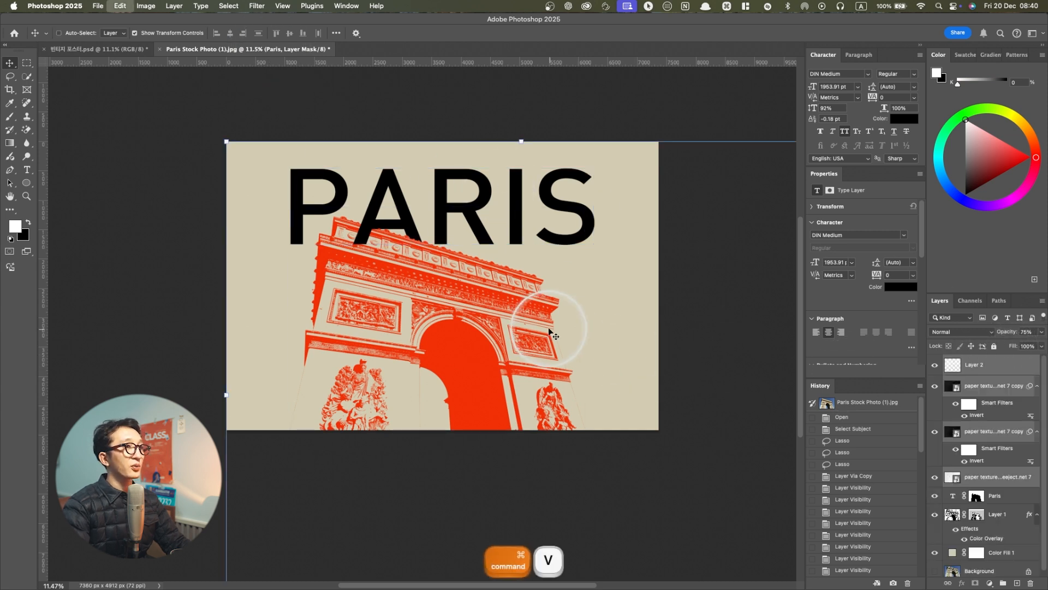
Move the pasted texture layers with Free Transform until they are centred over and cover the whole poster
scroll(545, 331, down, 5)
scroll(545, 332, down, 2)
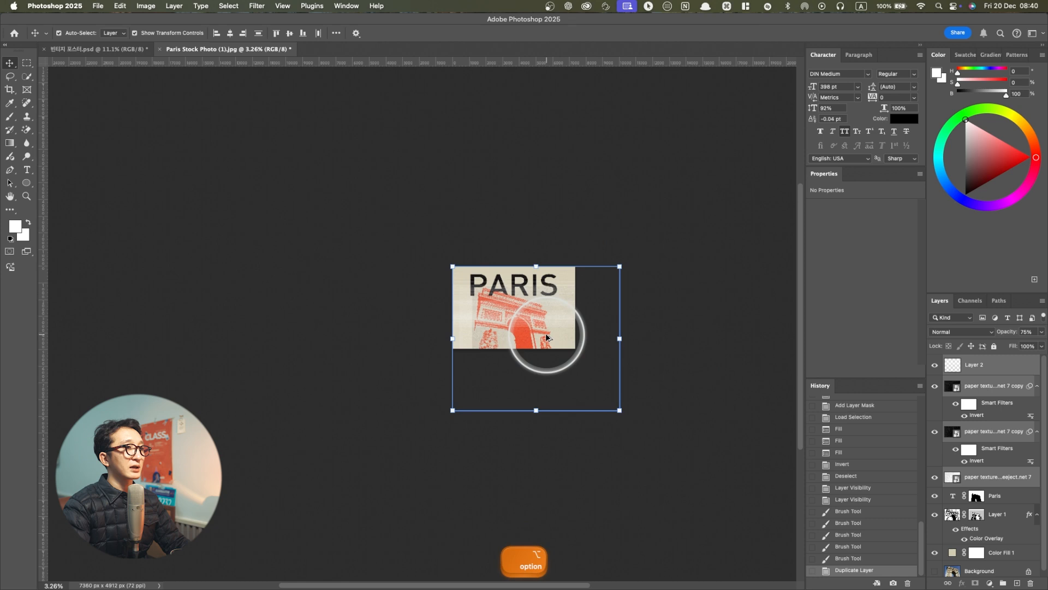
key(super+t)
click(538, 234)
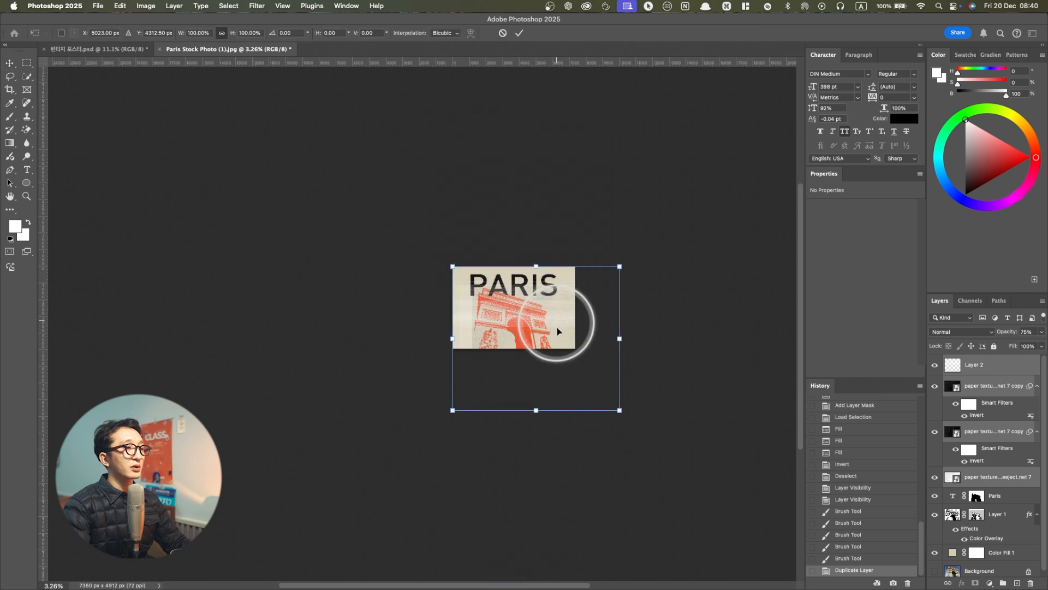
drag(552, 323, 533, 304)
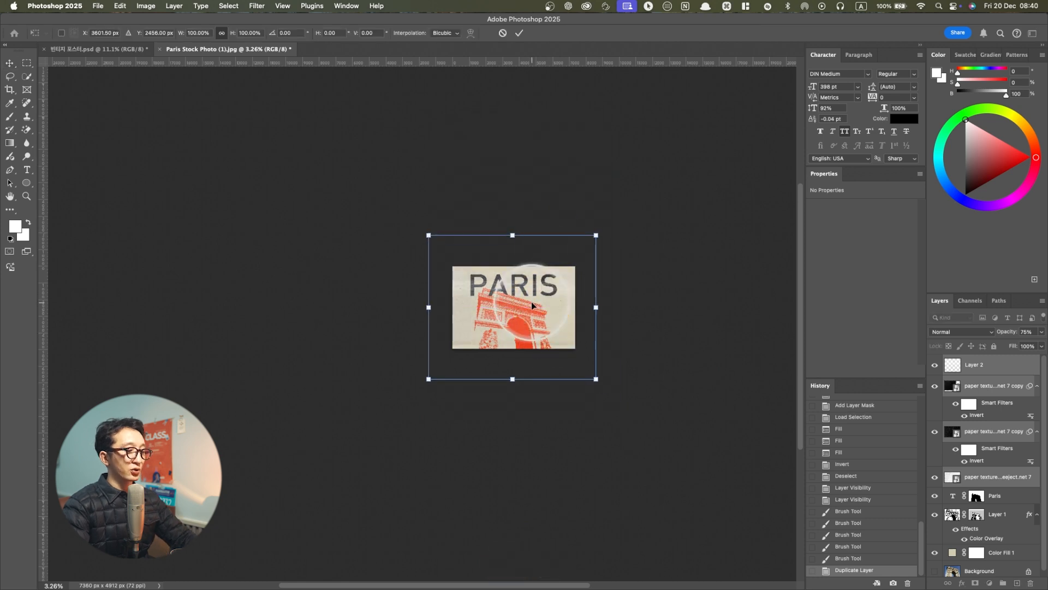
key(Return)
Hide Layer 2 and all three paper texture layers so only the beige background, red arch and PARIS title show
scroll(565, 310, up, 5)
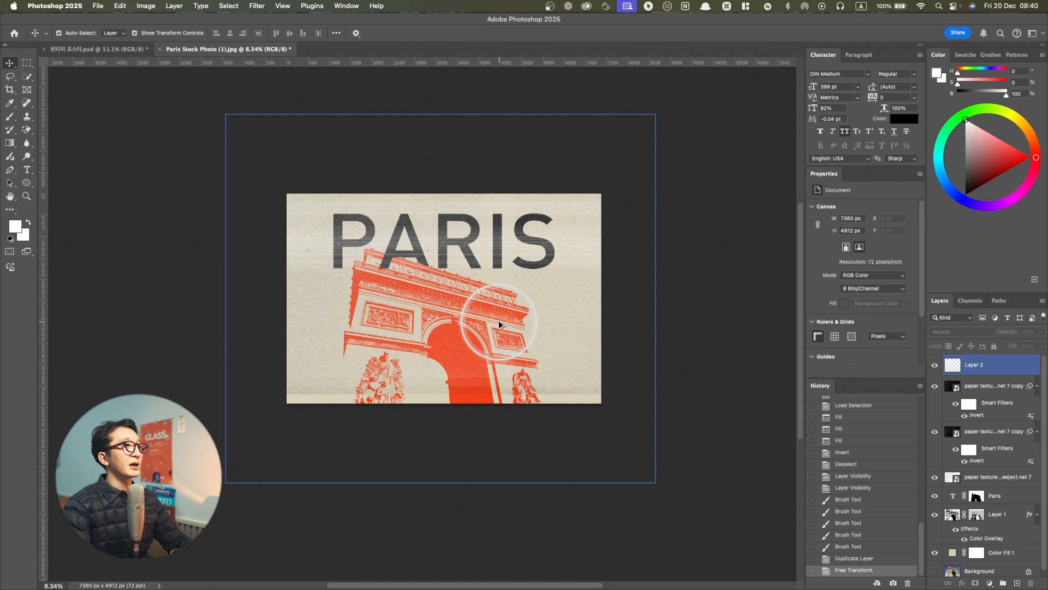
scroll(450, 333, up, 2)
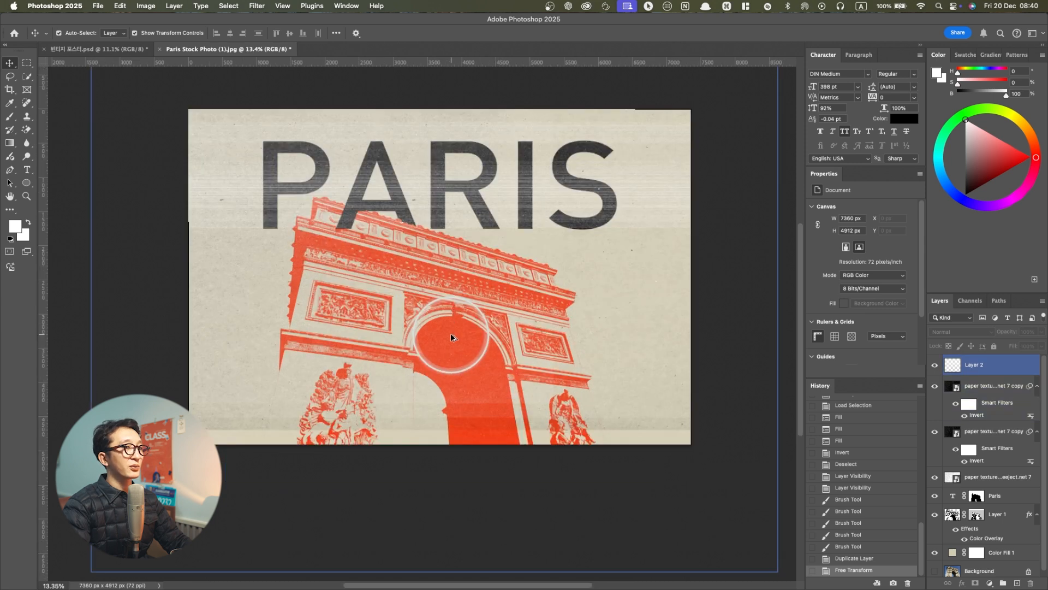
click(945, 437)
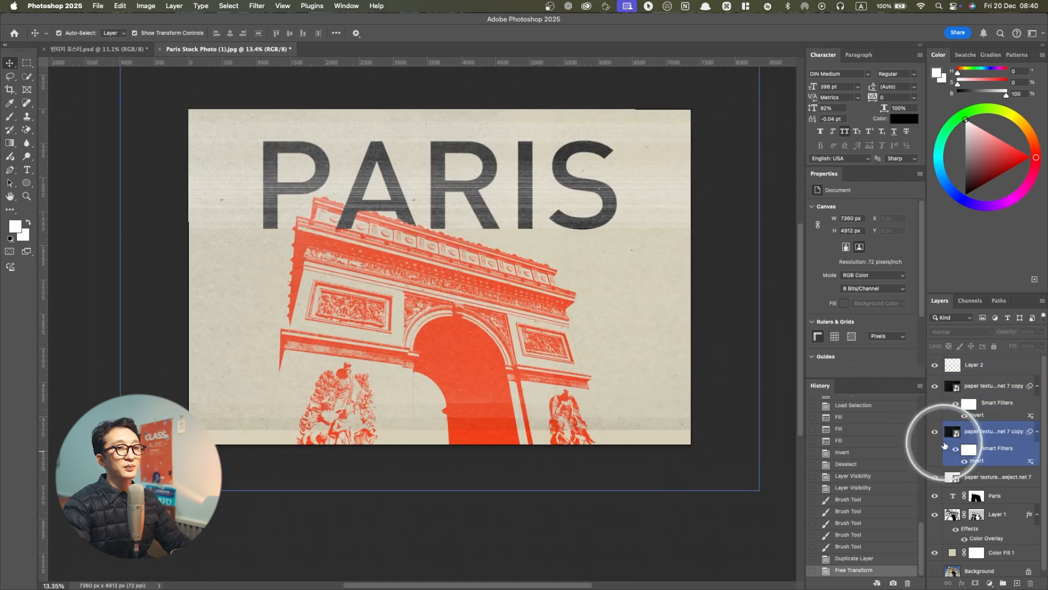
click(934, 431)
click(935, 477)
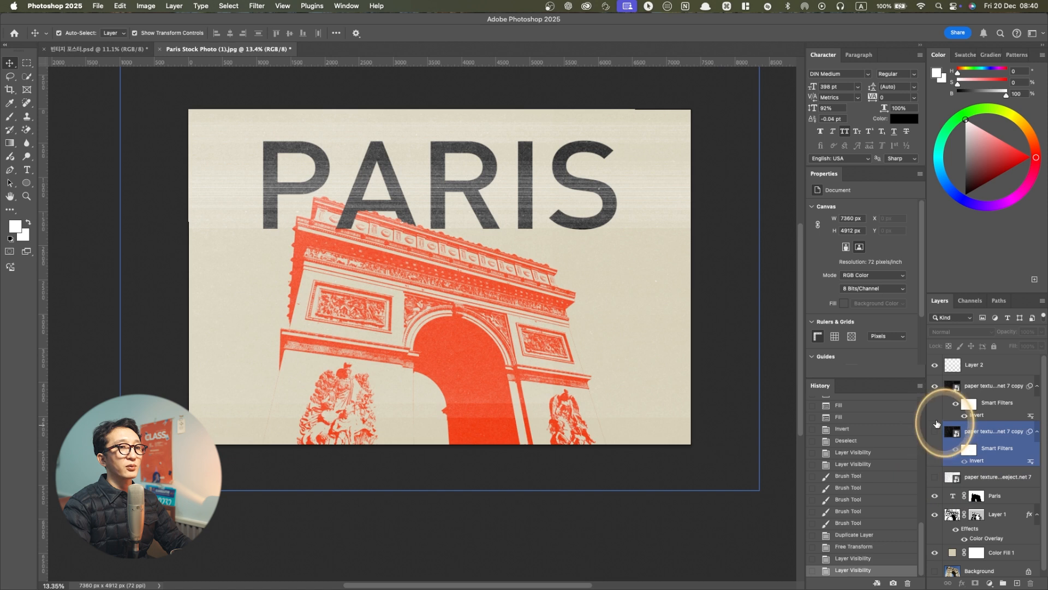
click(942, 367)
click(934, 385)
click(935, 365)
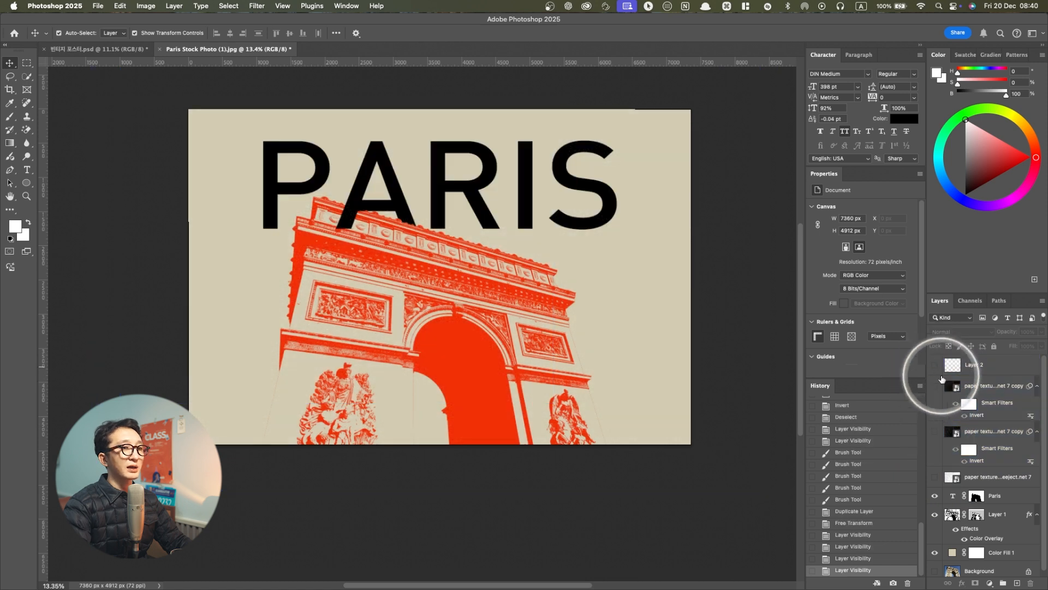
Show the lowest paper texture layer and move it down with Free Transform until it covers the whole poster
click(992, 477)
click(935, 479)
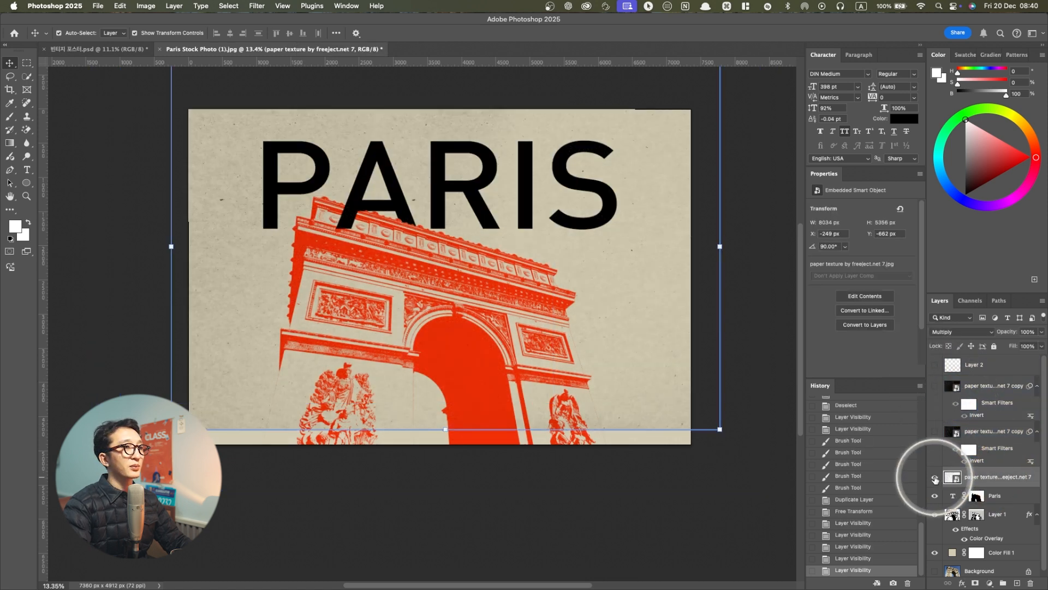
key(super+t)
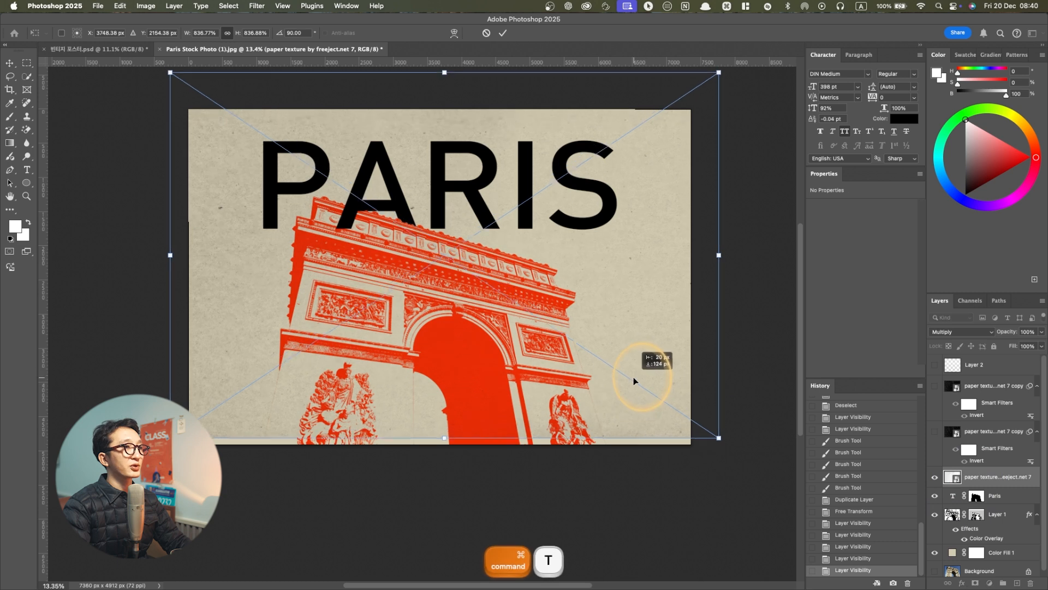
key(Return)
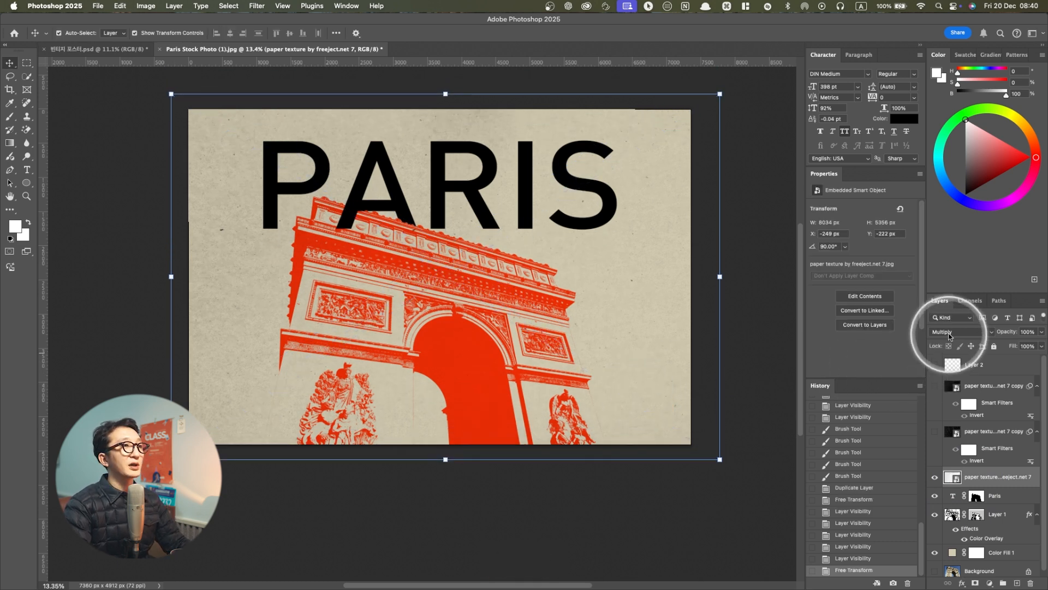
Try the Normal blend mode on the lowest paper texture layer instead of Multiply, and undo the change
click(949, 334)
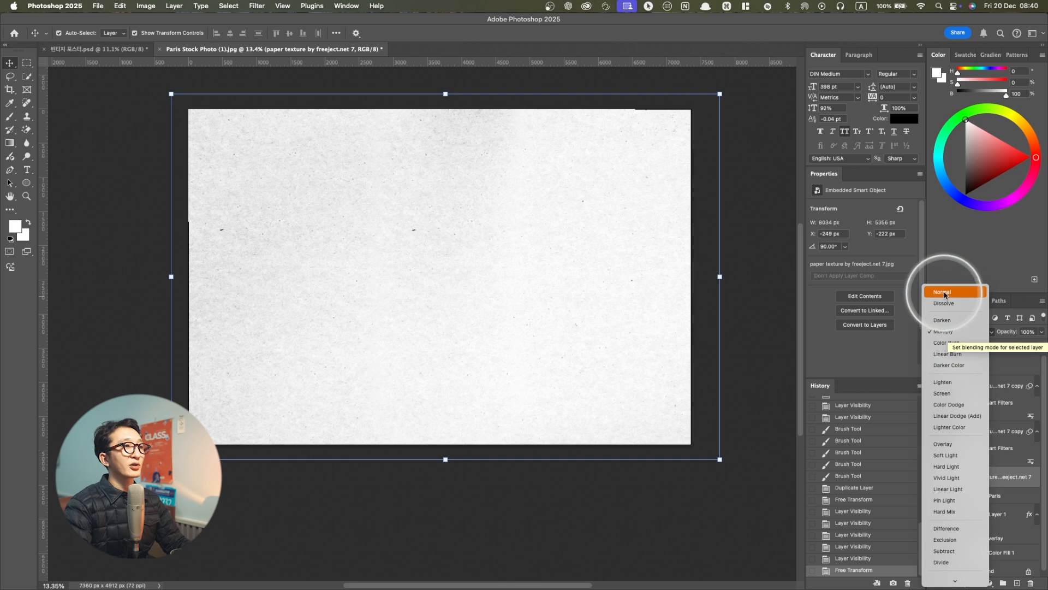
click(944, 295)
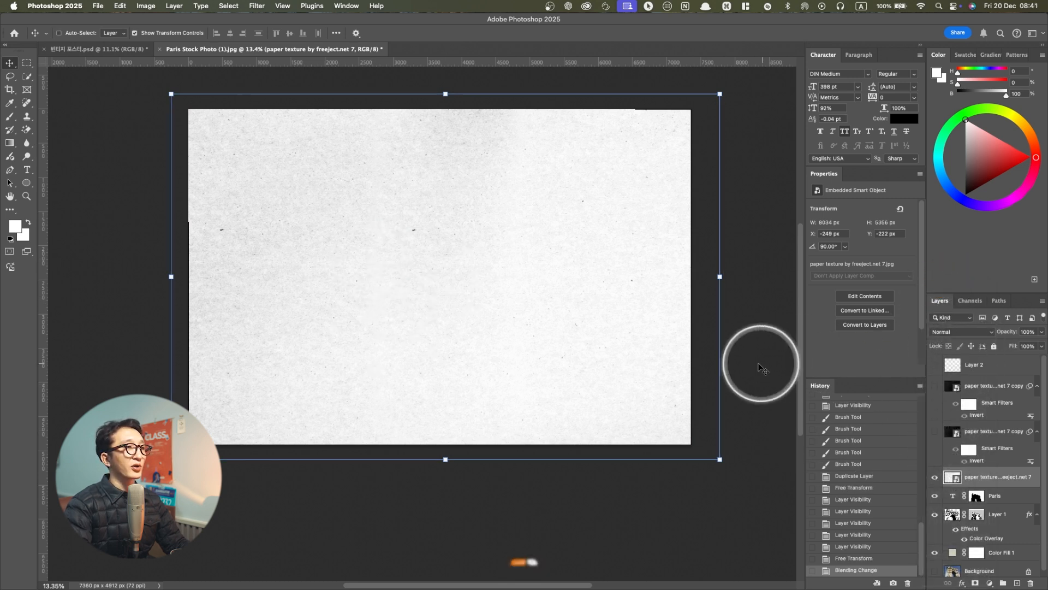
key(super+z)
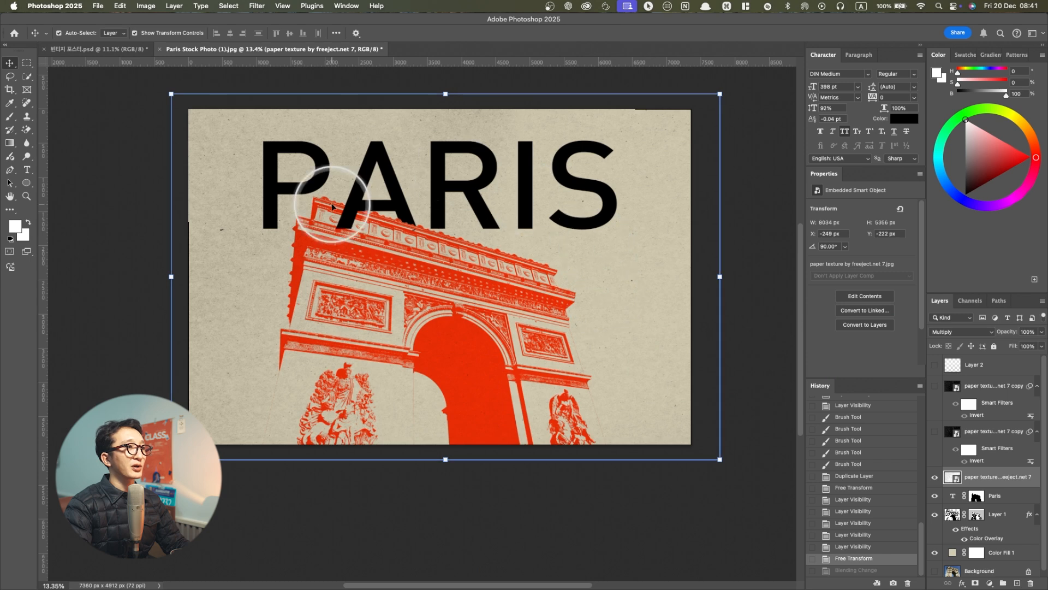
Show the lower inverted paper texture copy and move it down with Free Transform to centre it over the poster
scroll(236, 321, up, 10)
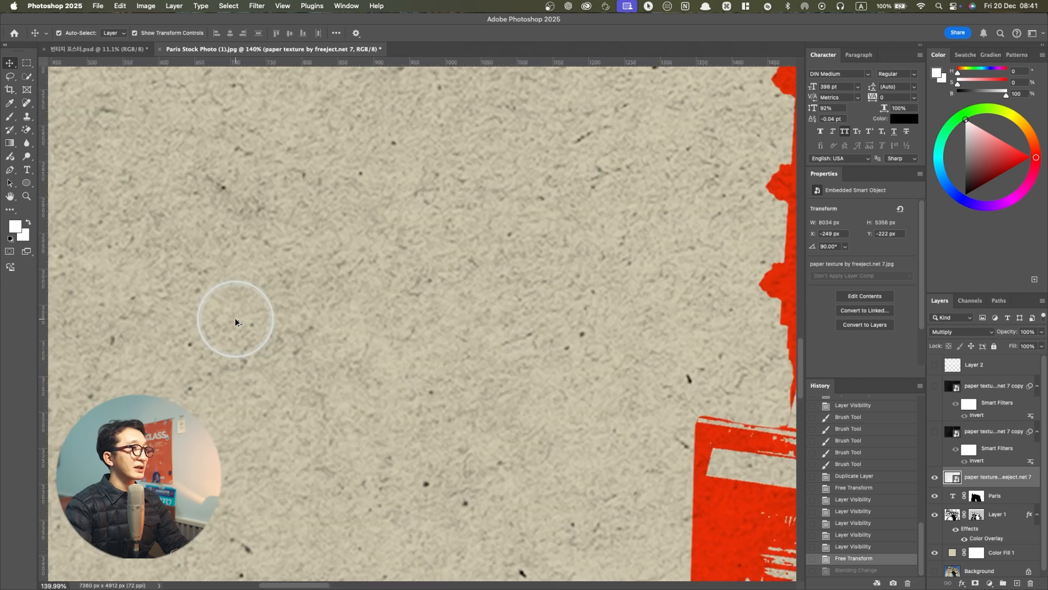
scroll(235, 322, down, 10)
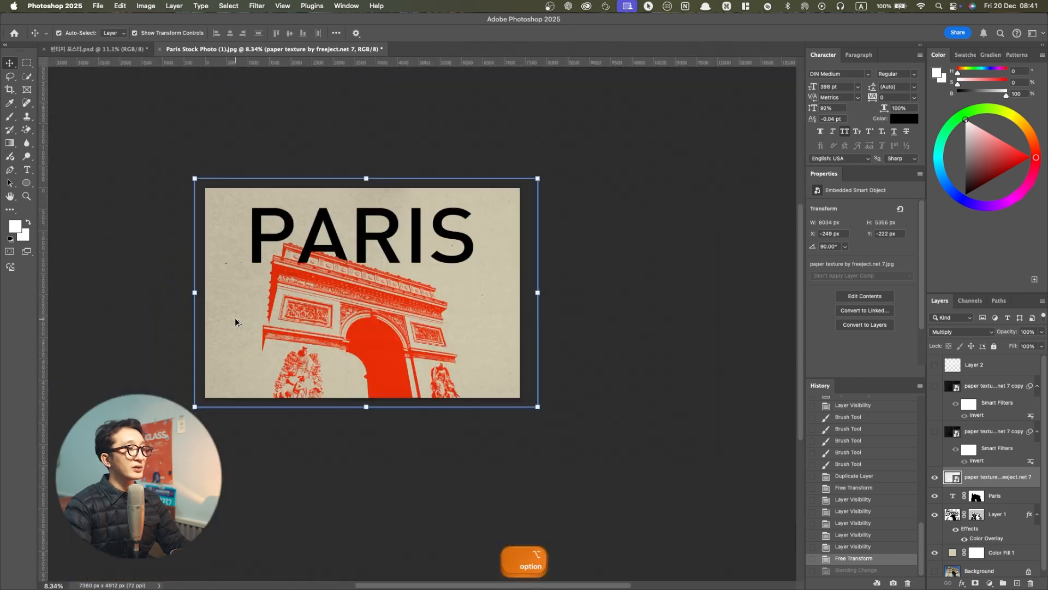
scroll(233, 319, up, 2)
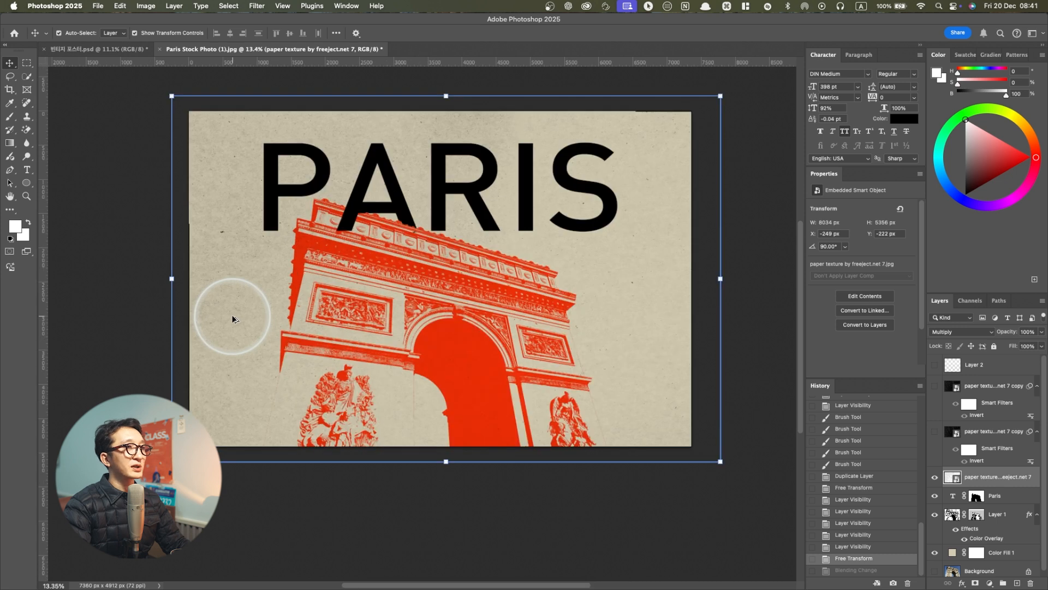
click(935, 432)
click(990, 434)
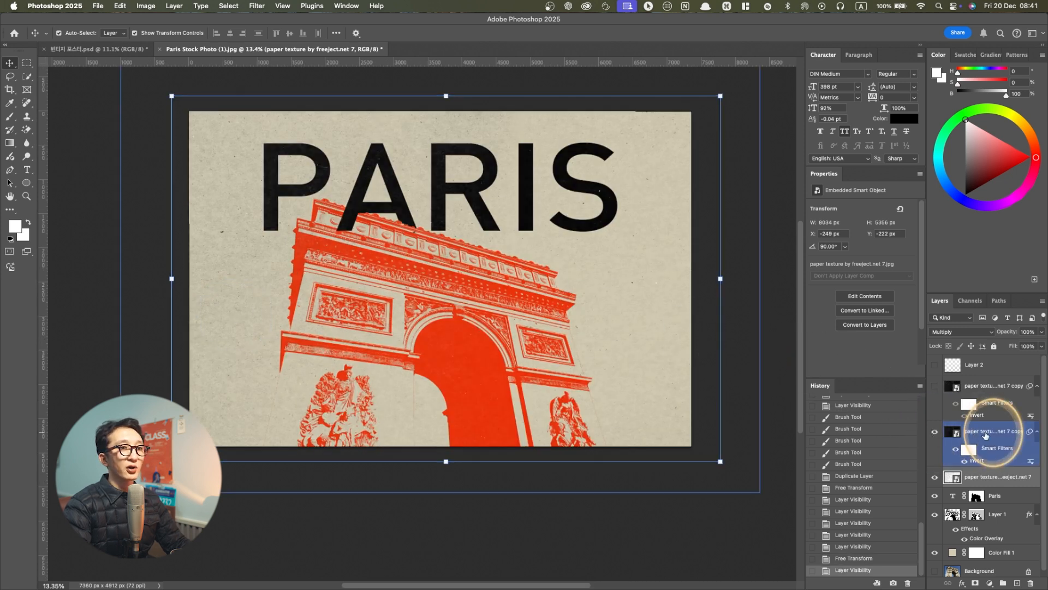
key(super+t)
click(542, 234)
drag(592, 255, 585, 284)
key(Return)
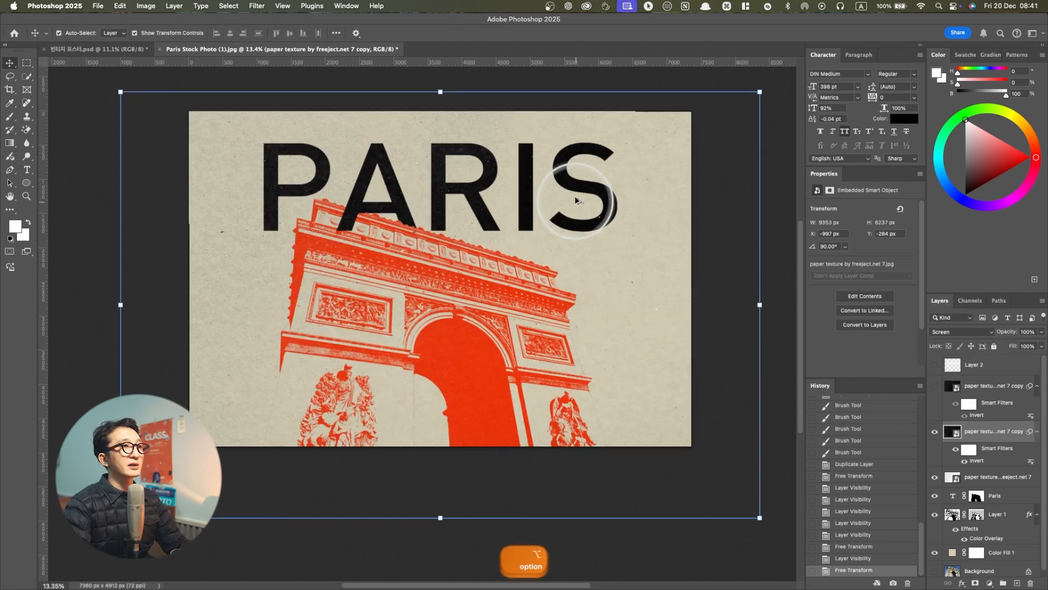
Check the grain on the PARIS letters up close, delete the redundant inverted paper texture copy, and show Layer 2
scroll(596, 169, up, 5)
scroll(243, 144, up, 5)
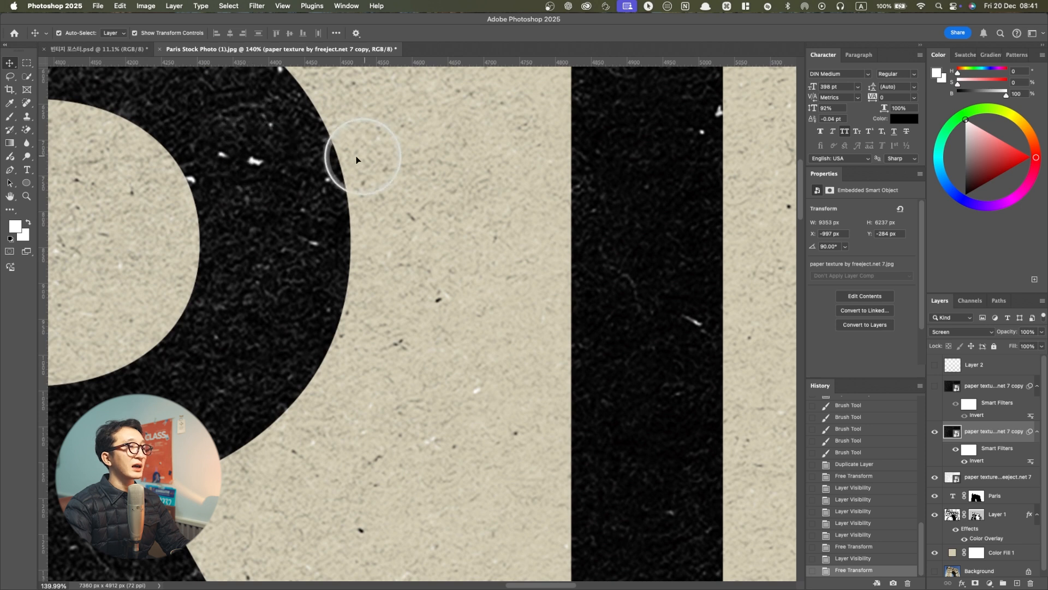
scroll(267, 161, down, 4)
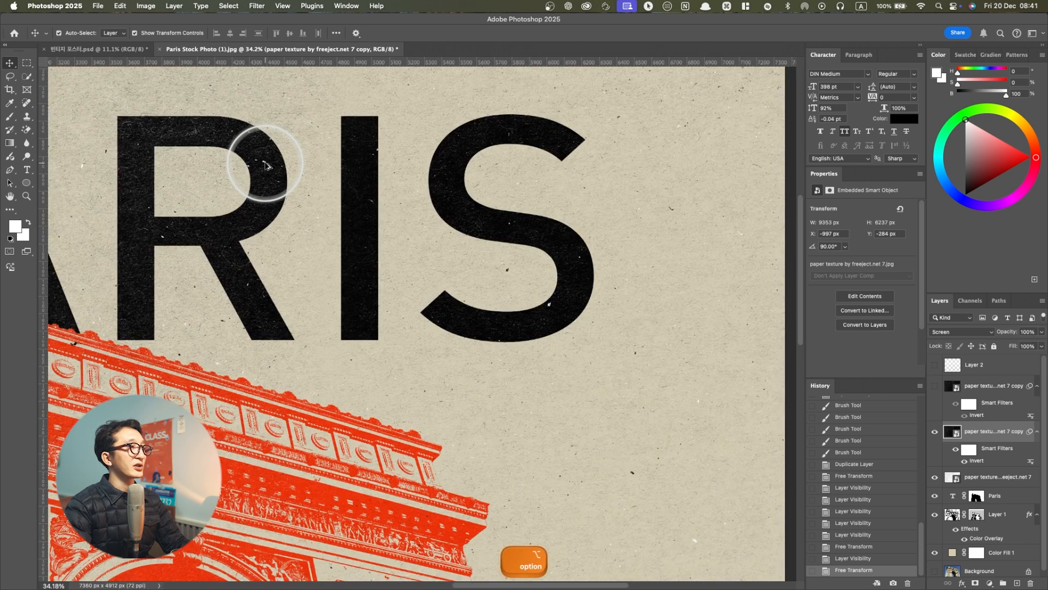
scroll(265, 165, down, 2)
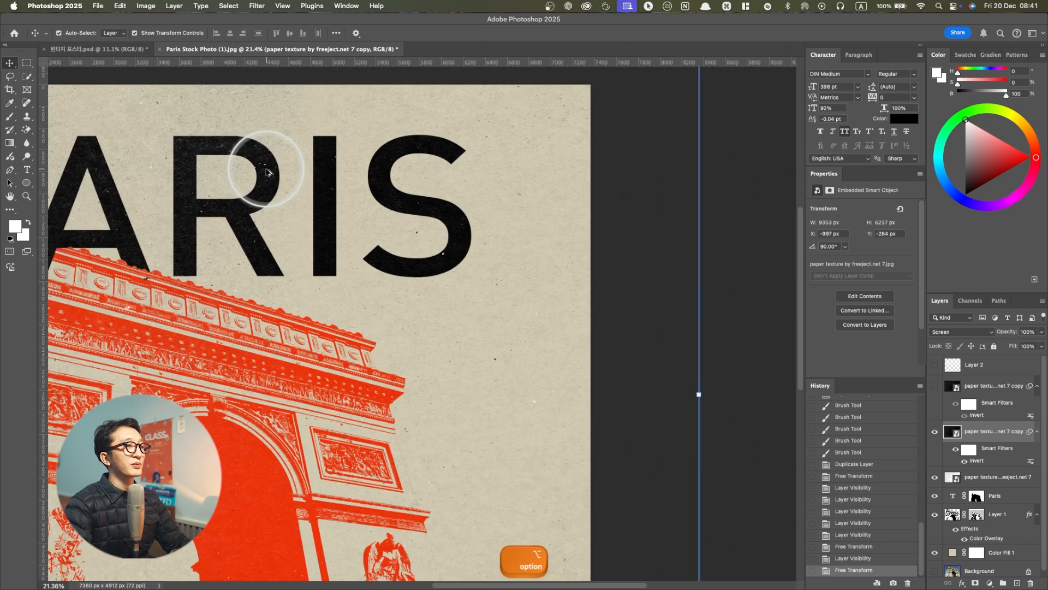
key(BackSpace)
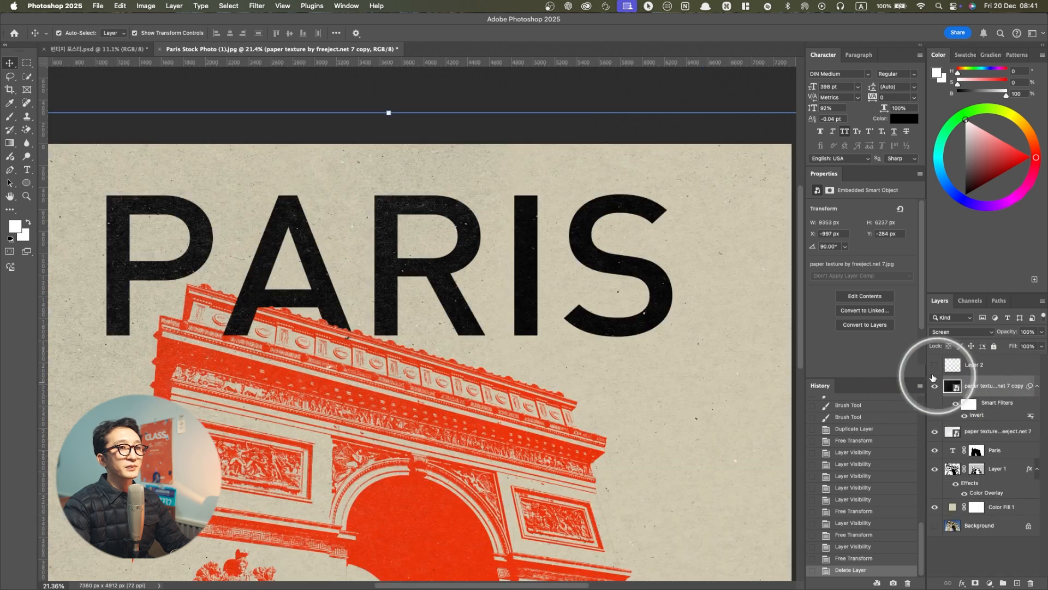
click(955, 371)
click(936, 365)
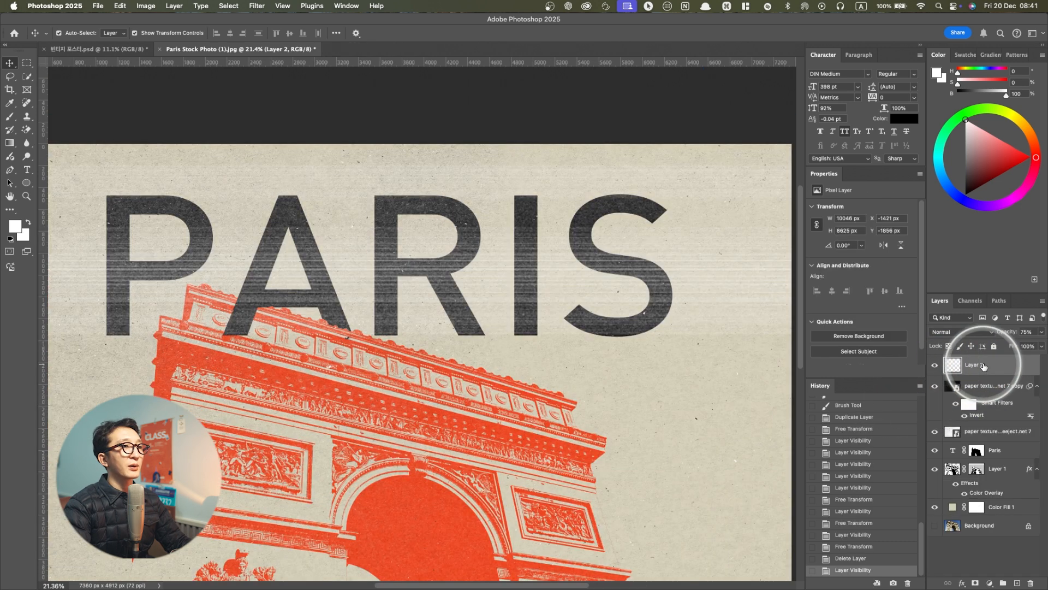
Try shifting Layer 2's scan lines over the title with Free Transform, undo the moves, and deselect the layer
key(super+t)
scroll(561, 343, down, 2)
drag(539, 320, 585, 357)
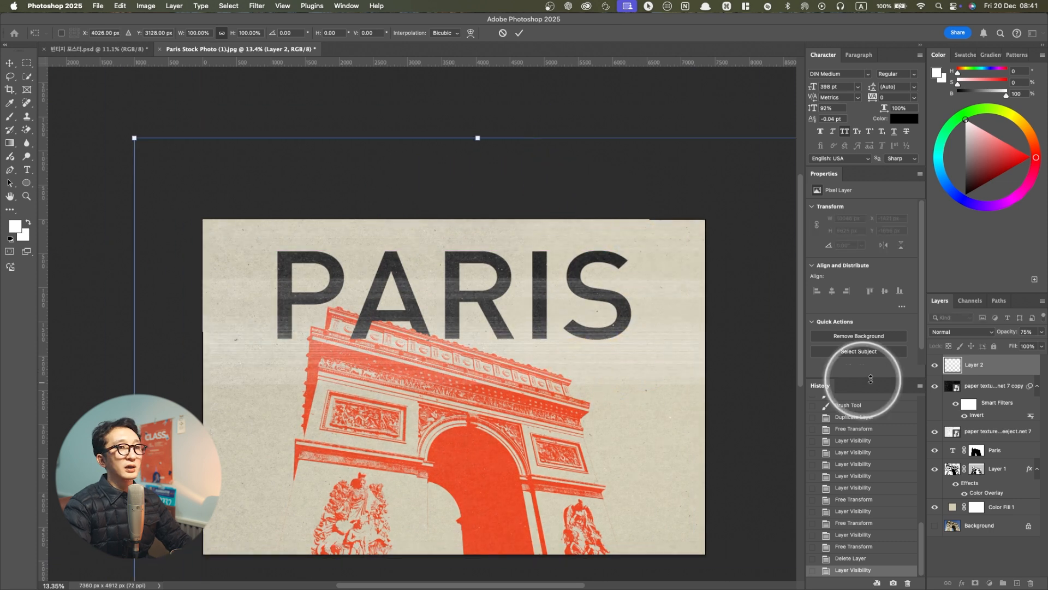
drag(1008, 331, 1044, 331)
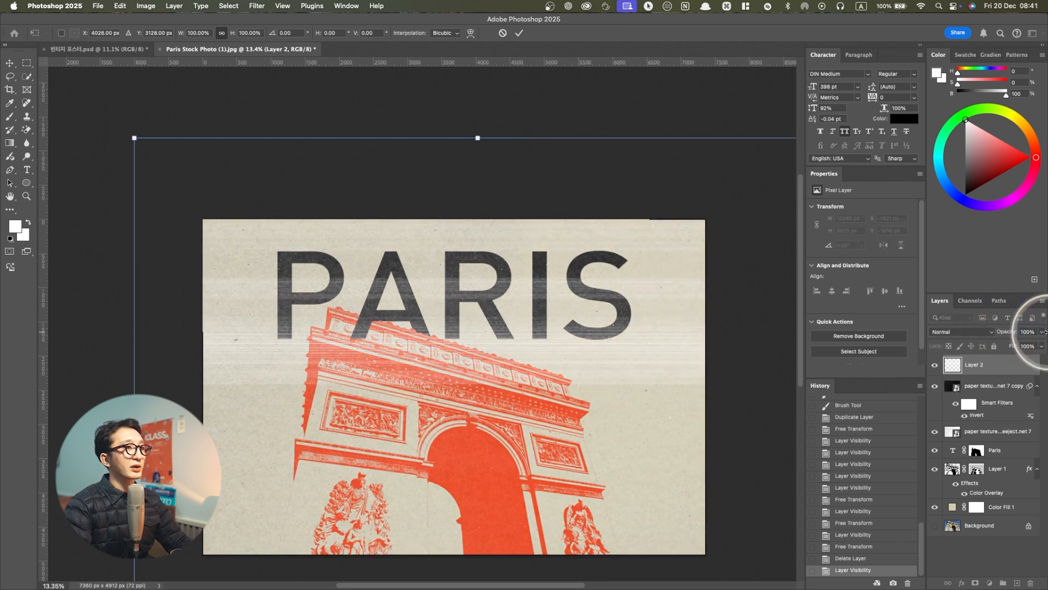
drag(663, 333, 590, 310)
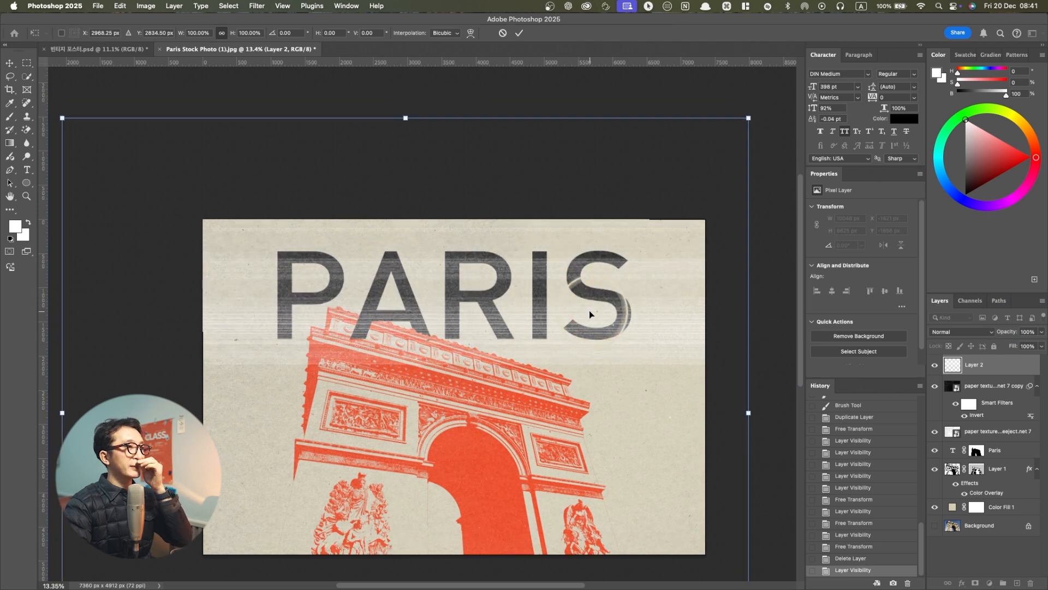
key(super+z)
key(super+z)
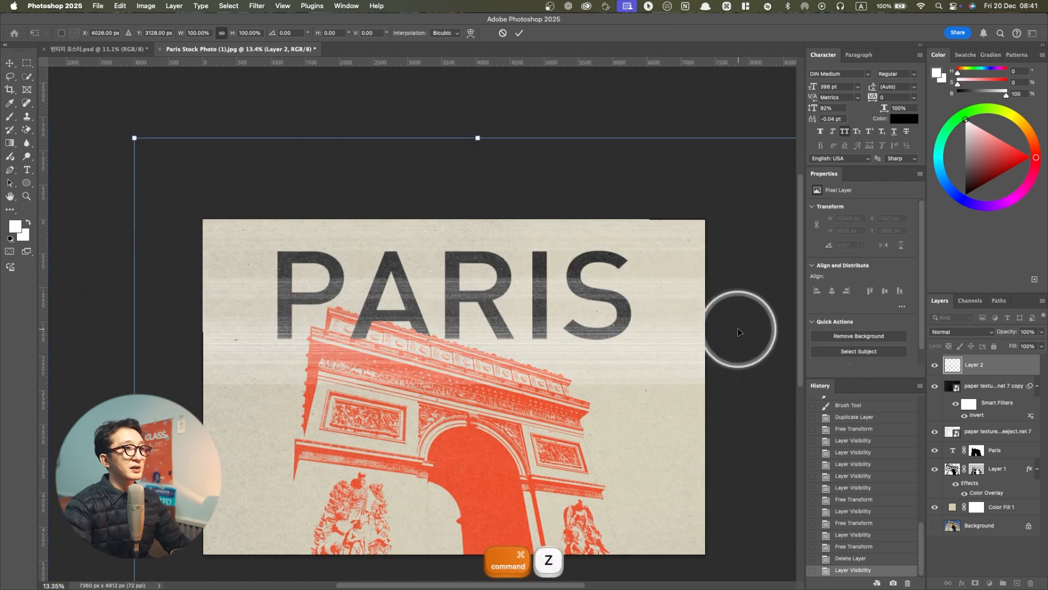
click(10, 63)
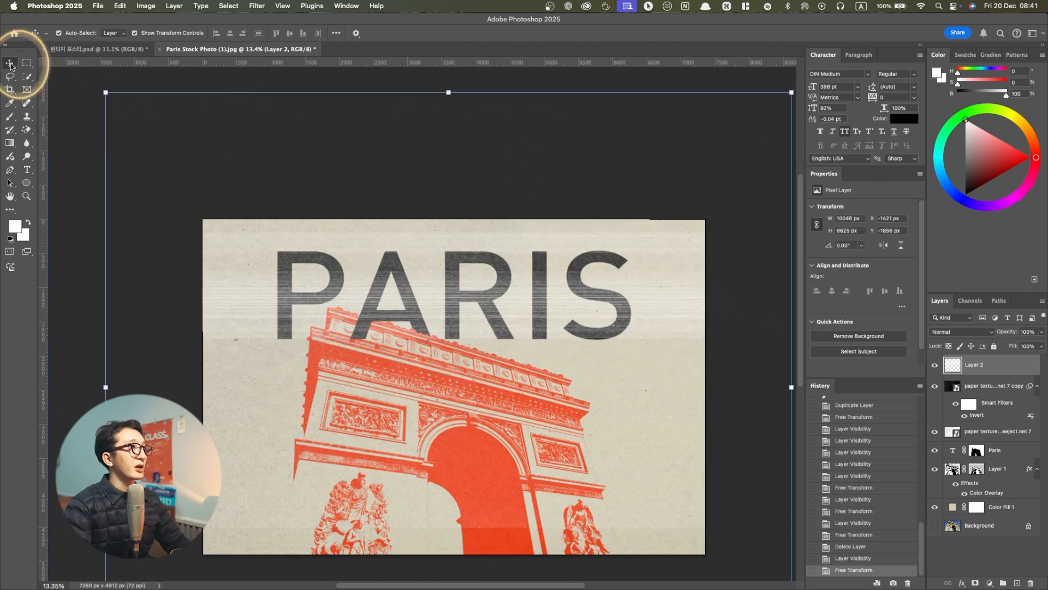
click(83, 143)
Lower the opacity of Layer 2 to 48% to soften the scan lines over the title
click(974, 364)
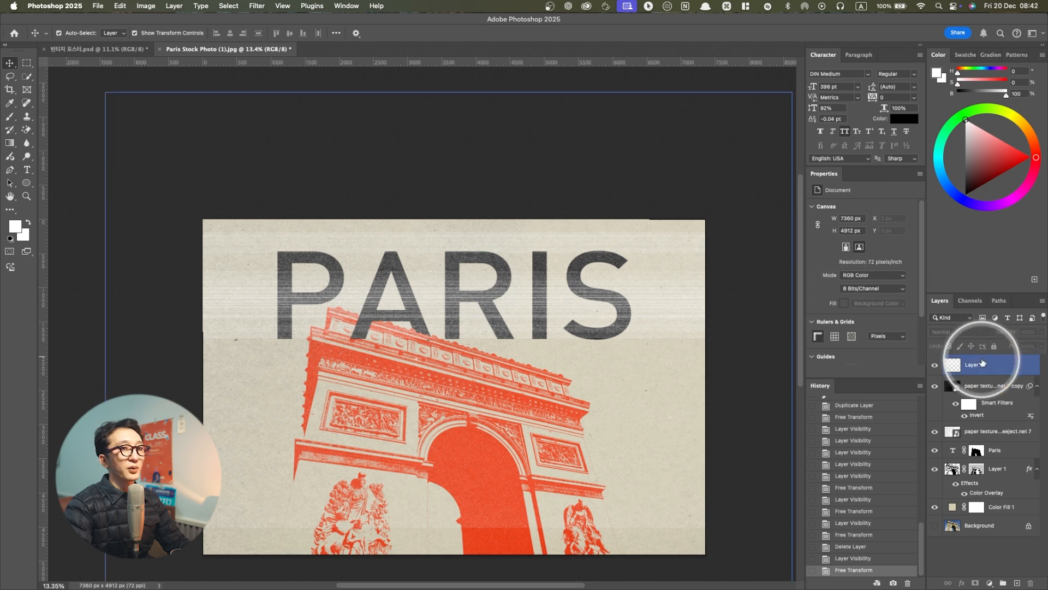
key(Down)
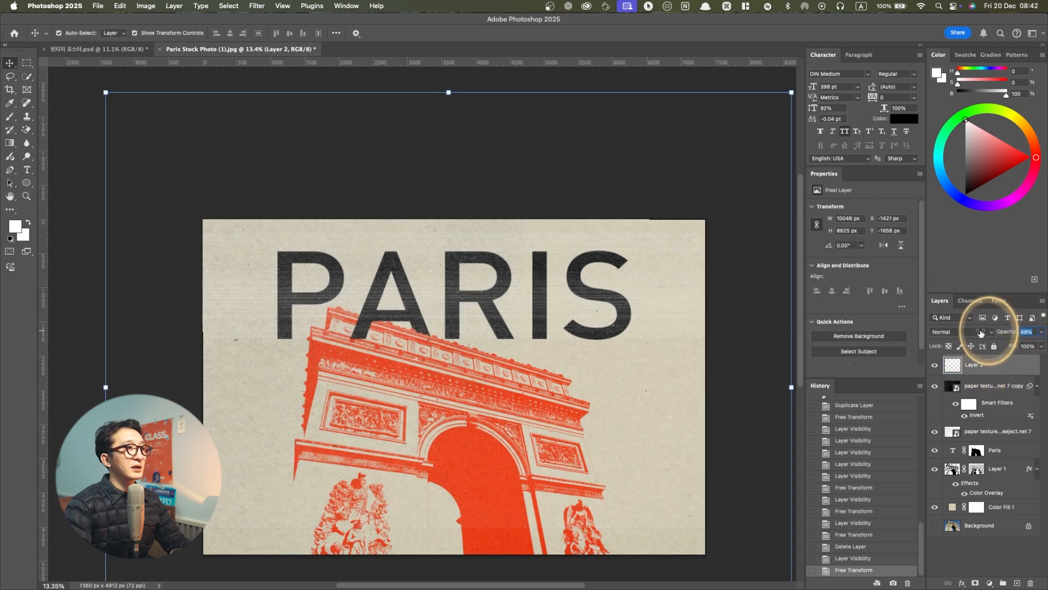
key(super+minus)
key(super+minus)
click(721, 374)
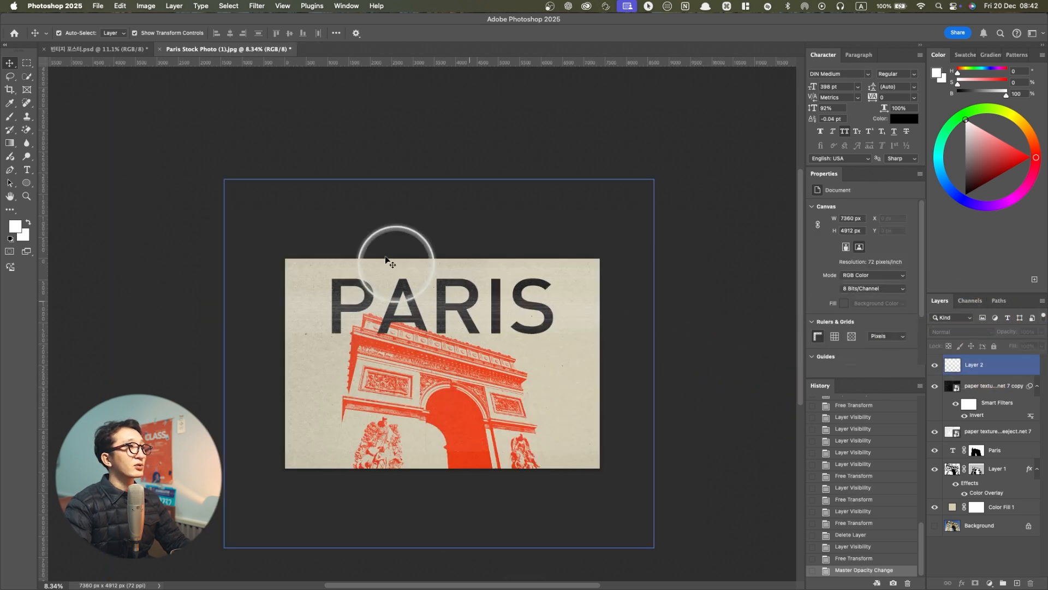
Copy the TEXT 1 group from the finished poster, paste it above Layer 2 in the stock photo document, and select its paragraph text
click(101, 50)
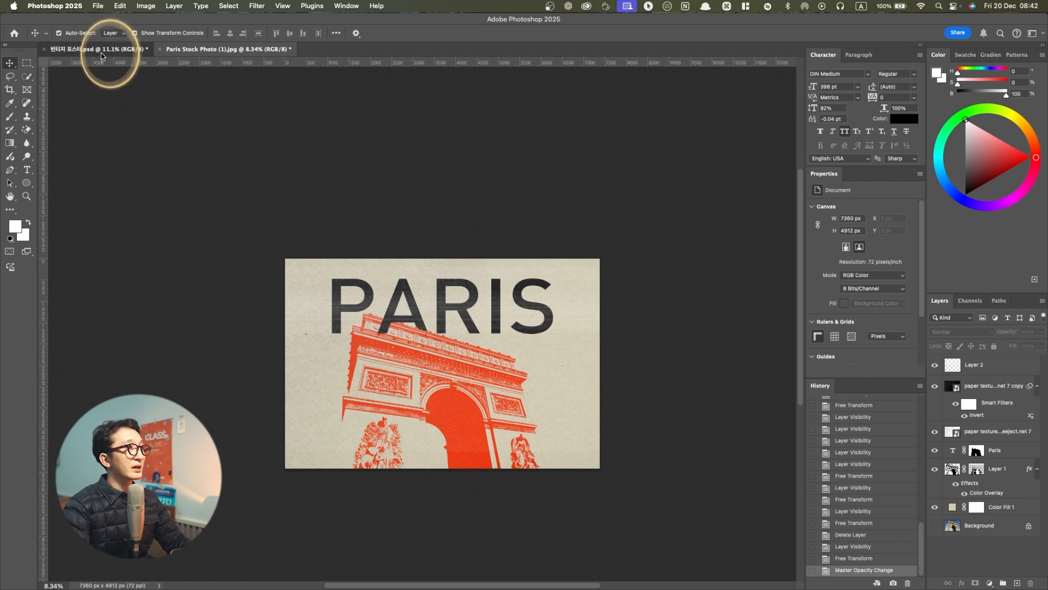
double_click(424, 407)
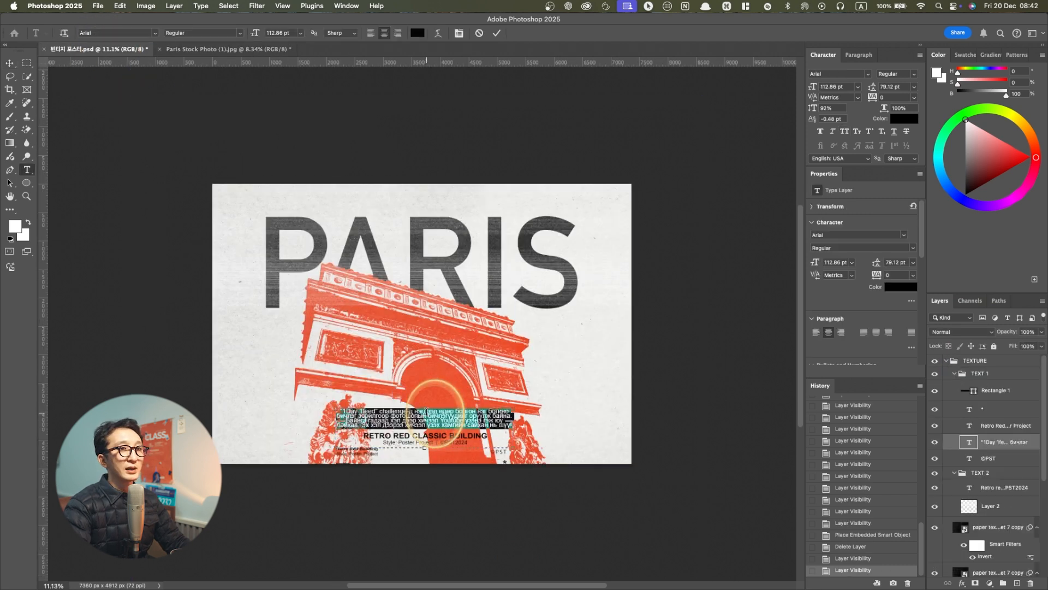
click(983, 363)
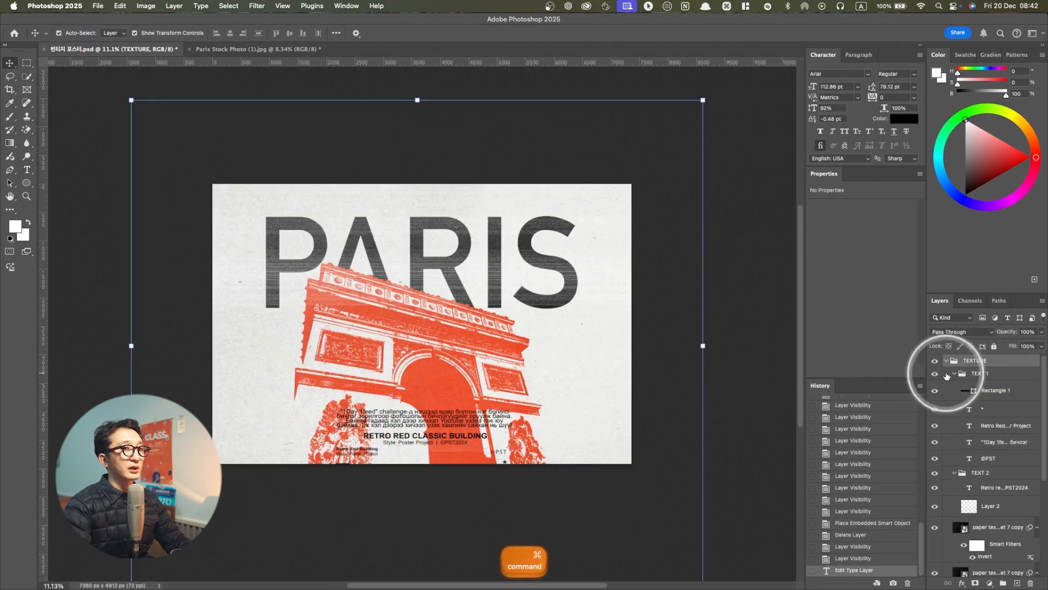
click(969, 389)
click(966, 373)
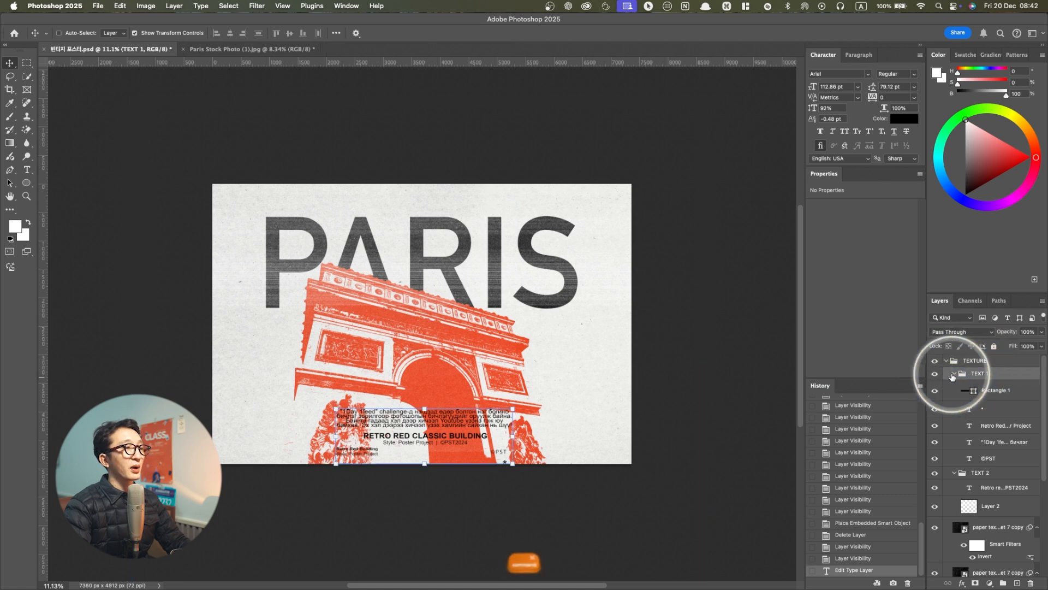
key(super+c)
click(266, 54)
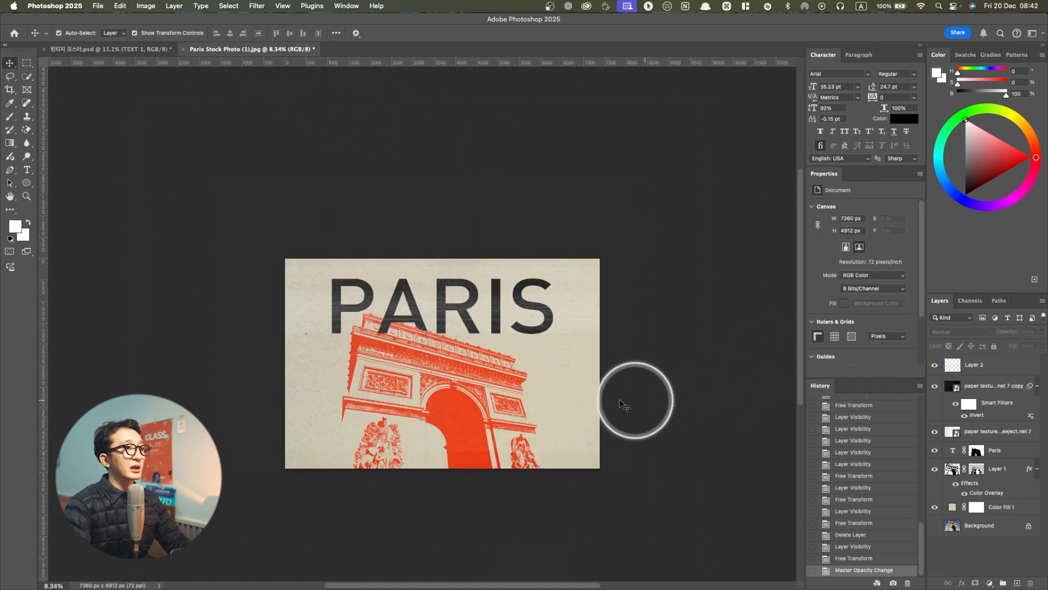
key(super+v)
click(461, 354)
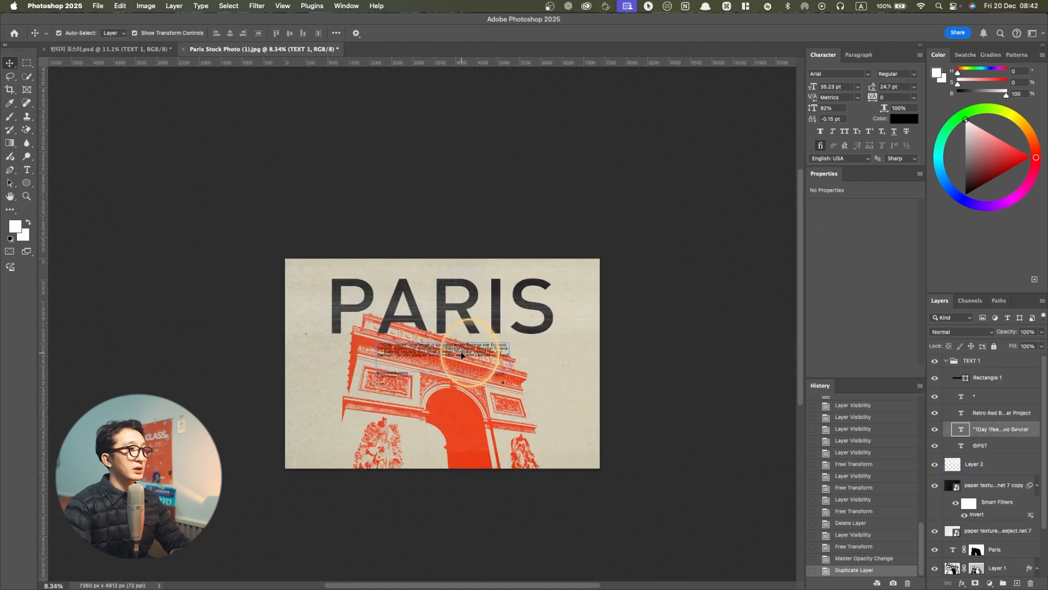
Undo the TEXT 1 paste, try pasting the TEXT 1 and TEXT 2 groups together from the finished poster, and undo that paste
key(super+z)
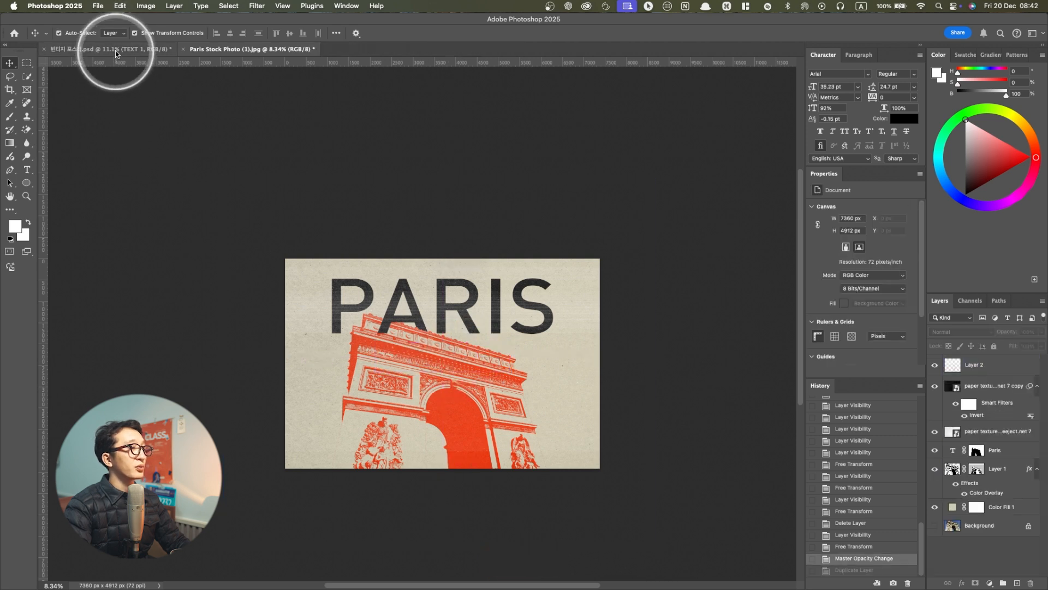
click(115, 51)
click(954, 374)
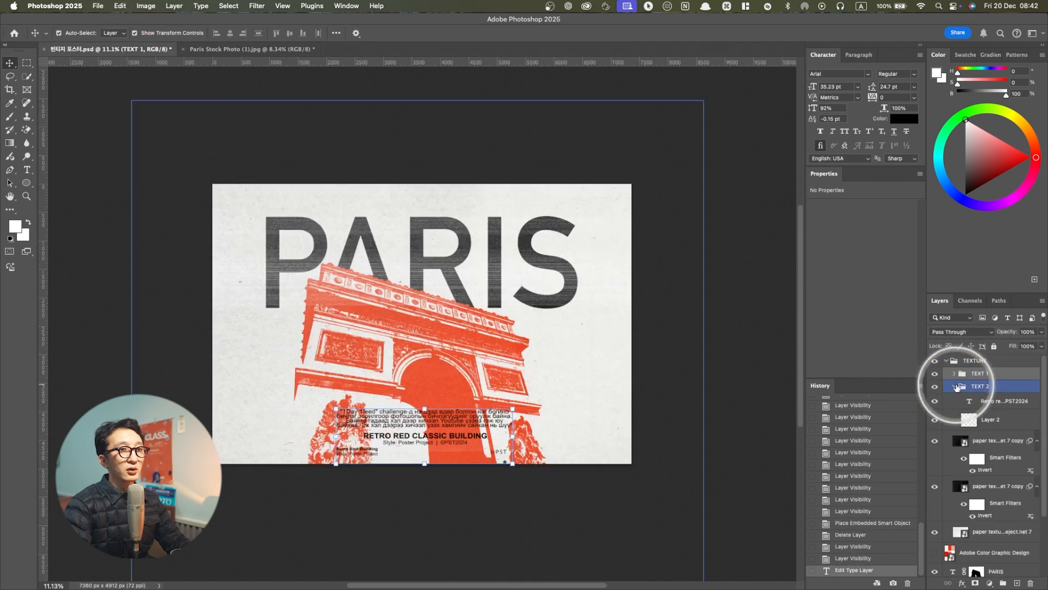
click(954, 386)
super+click(993, 389)
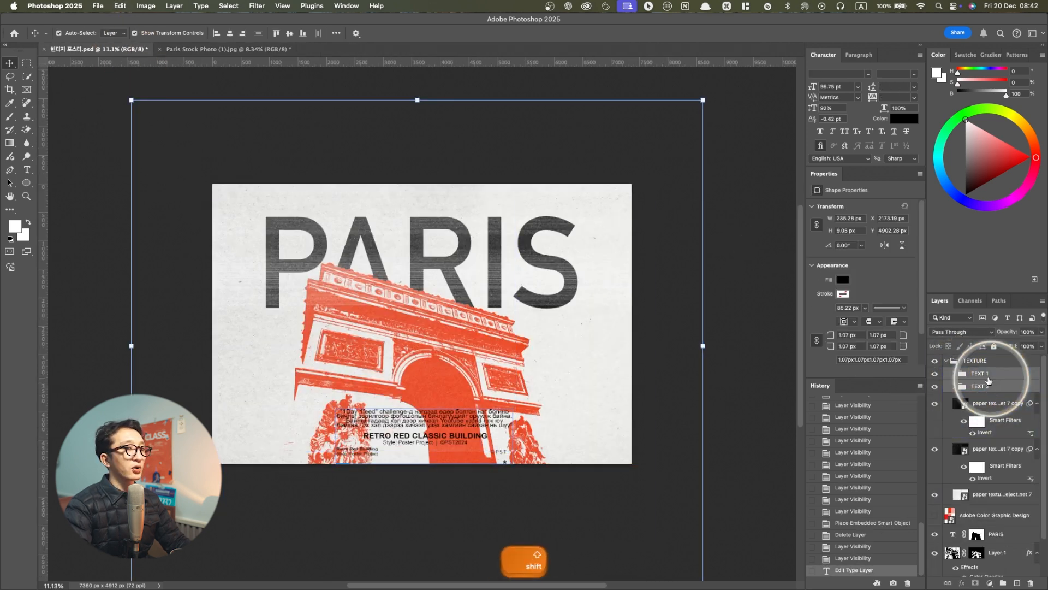
key(super+c)
click(240, 49)
key(super+v)
drag(407, 274, 470, 353)
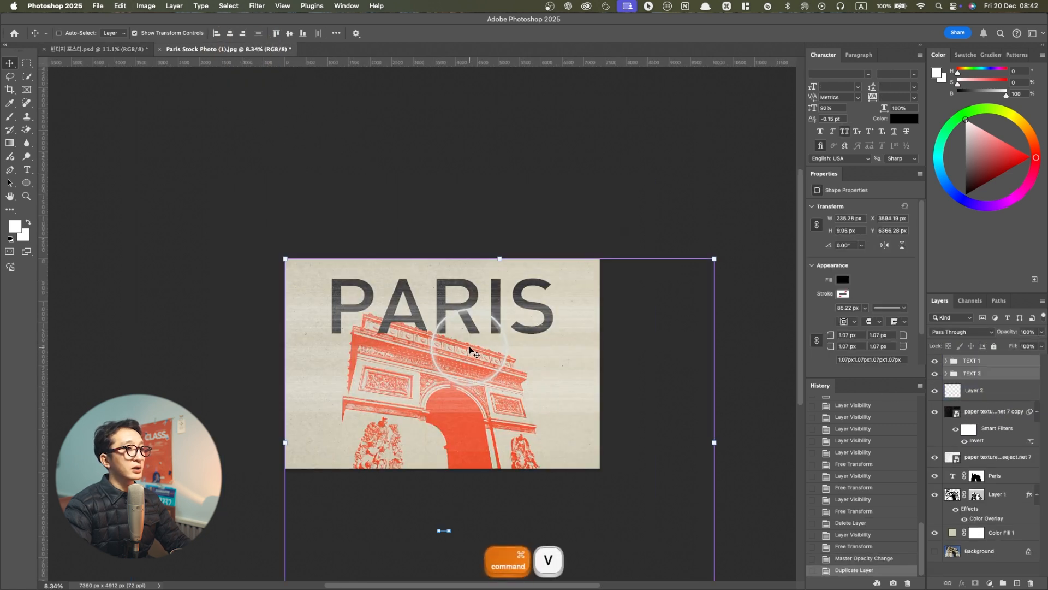
key(super+z)
Check what the TEXT 1 and TEXT 2 groups contain in the finished poster by toggling each group's visibility
click(123, 49)
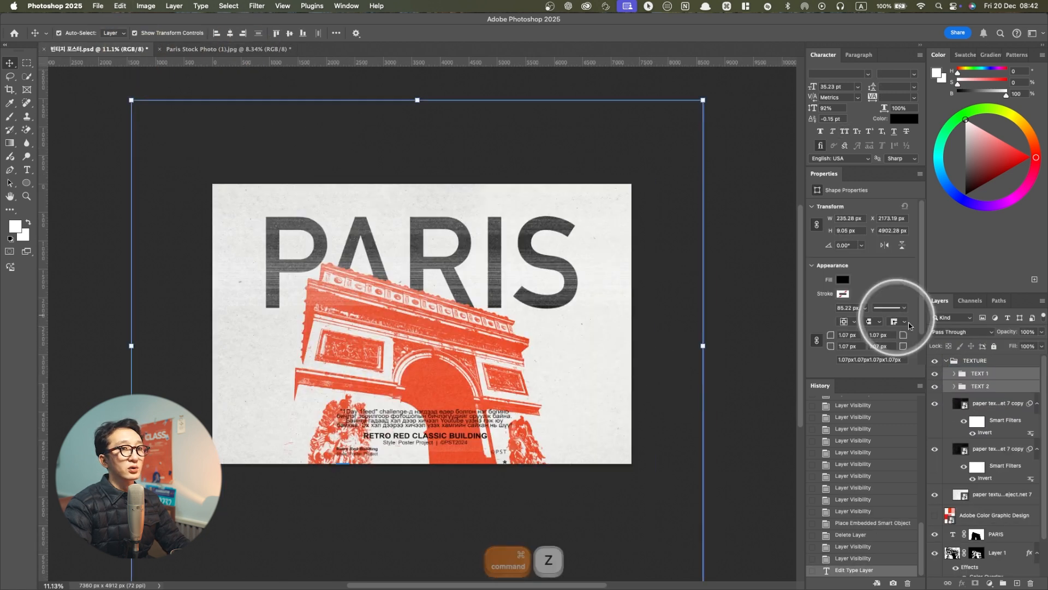
click(934, 374)
click(934, 374)
click(936, 387)
click(936, 388)
Move the Retro Red Classic Building text layer from TEXT 2 into the TEXT 1 group, and rename the TEXT 2 group as texture
click(954, 387)
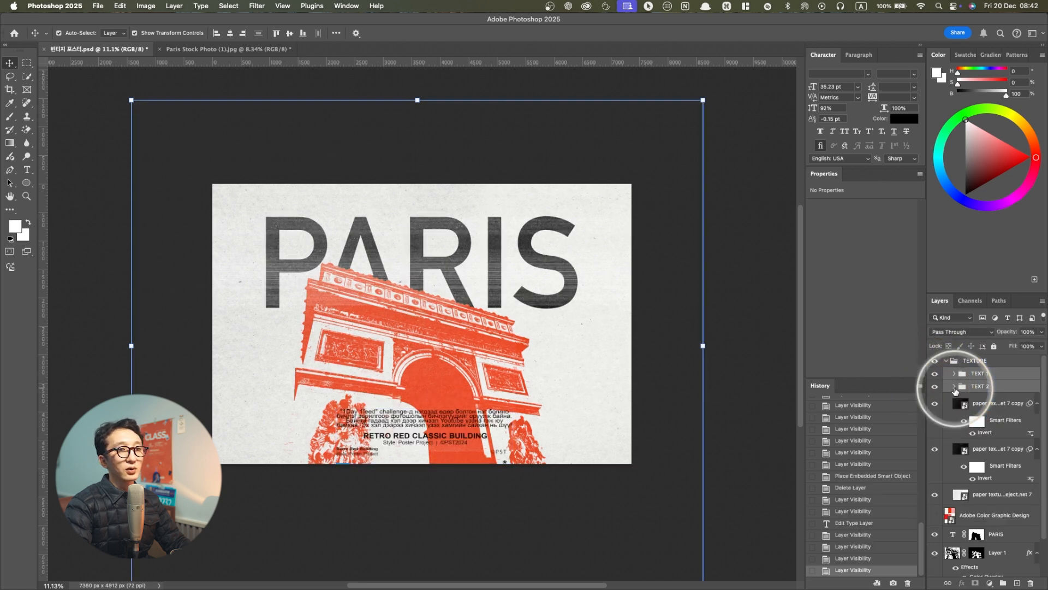
click(974, 400)
click(990, 403)
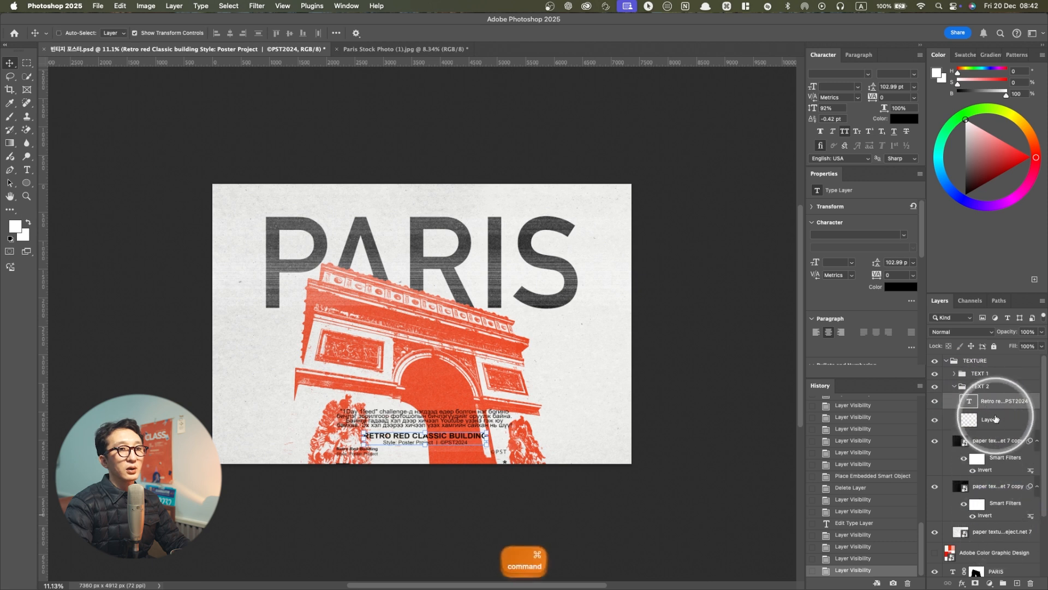
drag(977, 384, 947, 378)
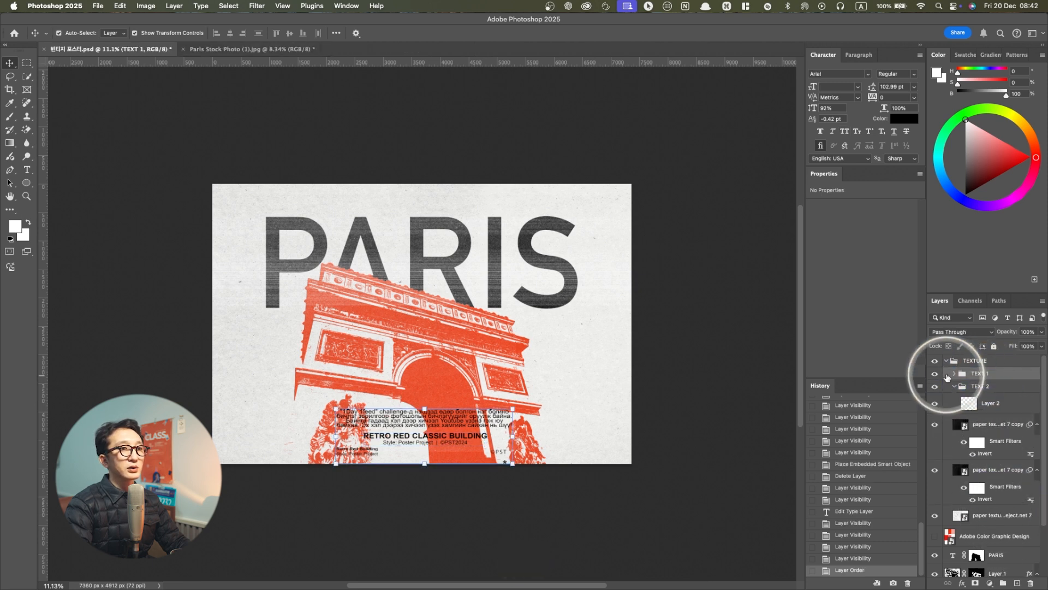
click(942, 376)
click(942, 377)
click(967, 387)
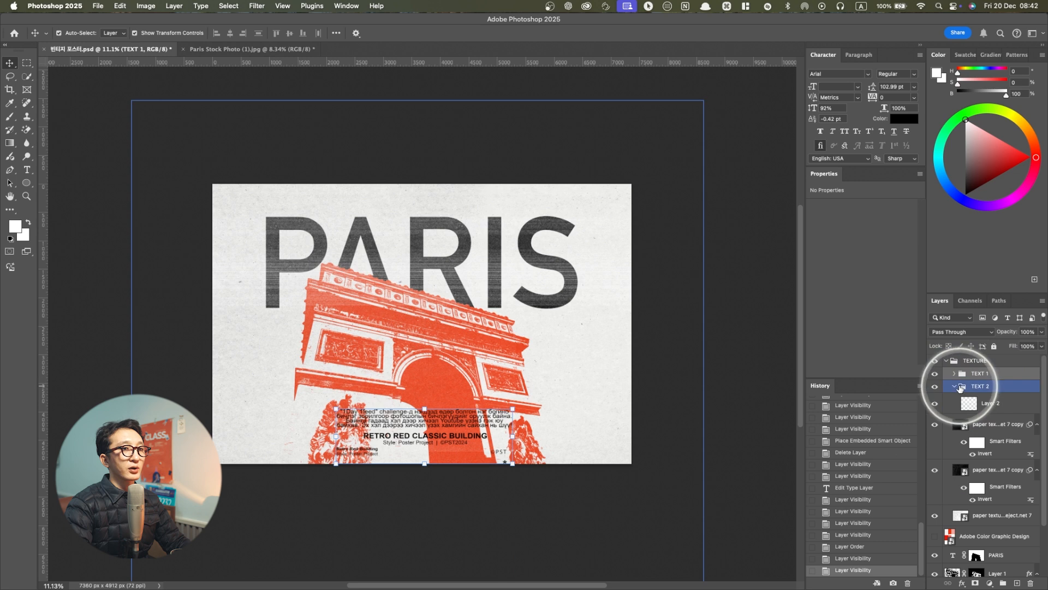
click(955, 386)
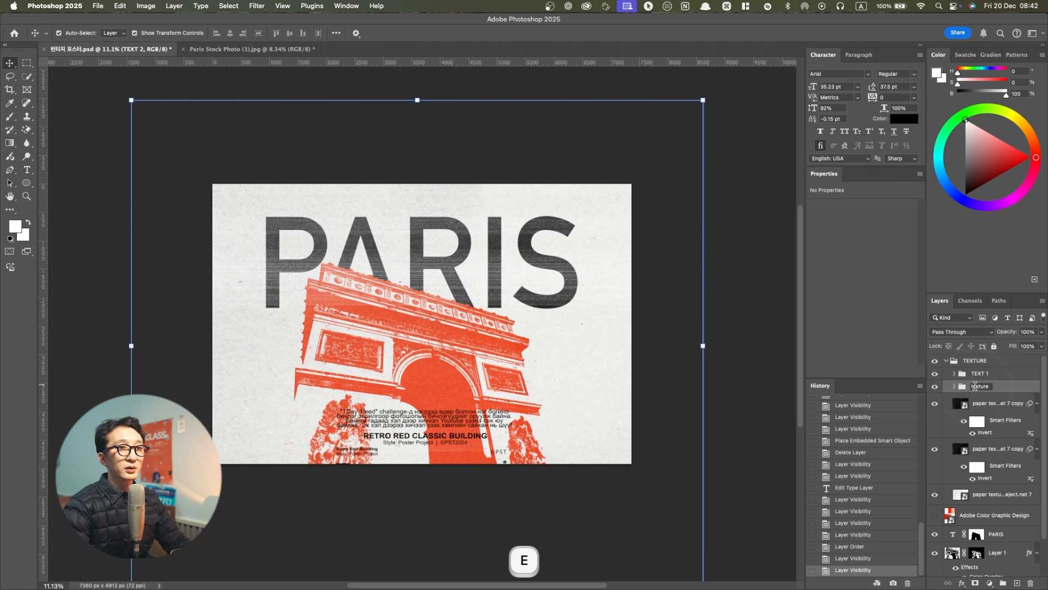
Copy the TEXT 1 group into the stock photo document and move it down over the base of the arch with Free Transform
click(977, 372)
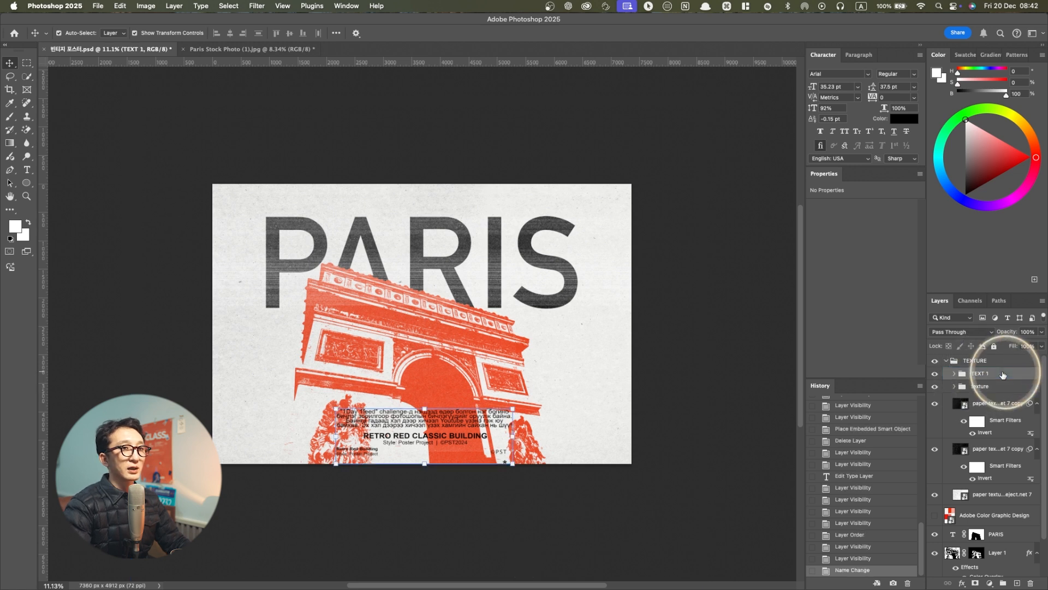
key(super+c)
click(248, 50)
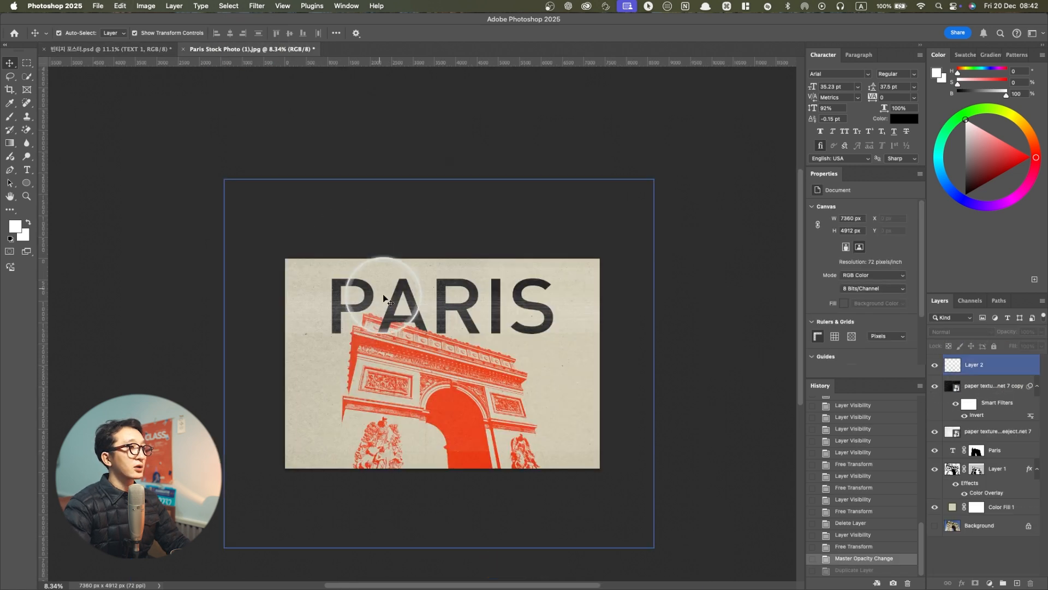
key(super+v)
key(super+t)
drag(464, 352, 469, 437)
key(Return)
click(615, 389)
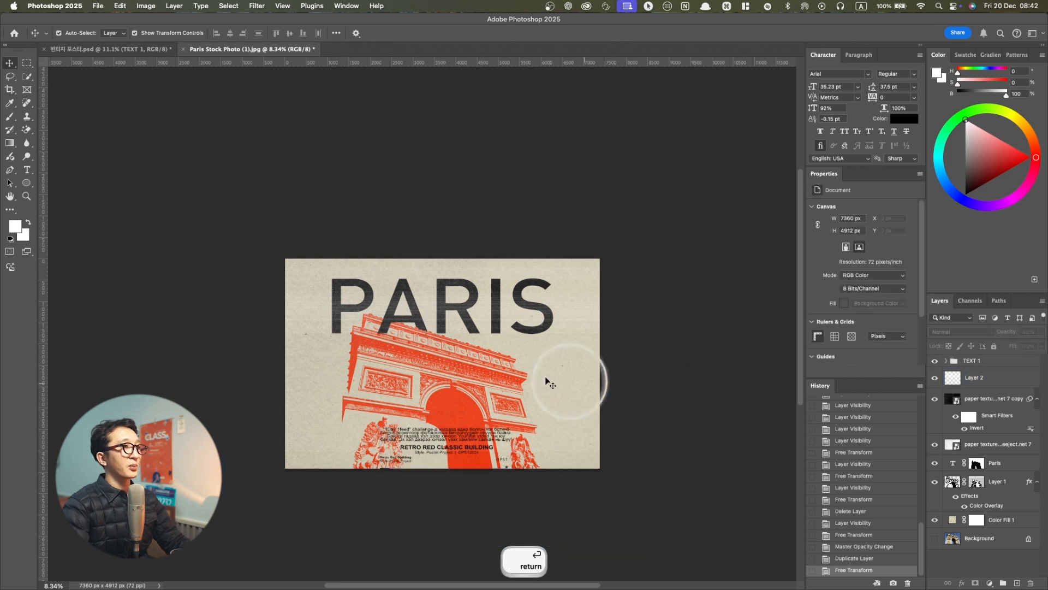
scroll(490, 367, up, 5)
scroll(395, 434, up, 5)
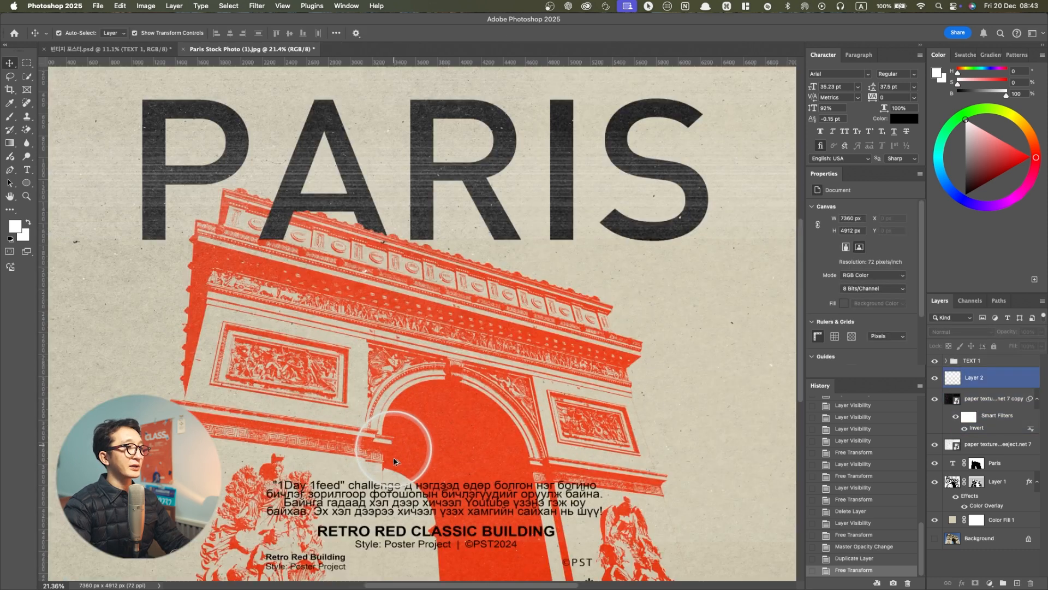
scroll(393, 489, down, 5)
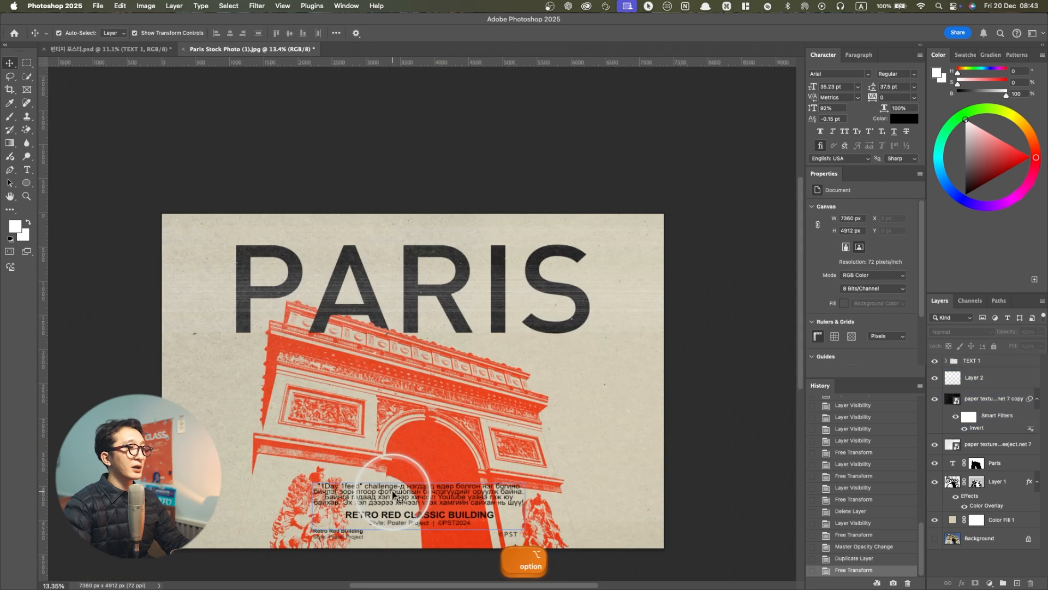
scroll(393, 491, down, 1)
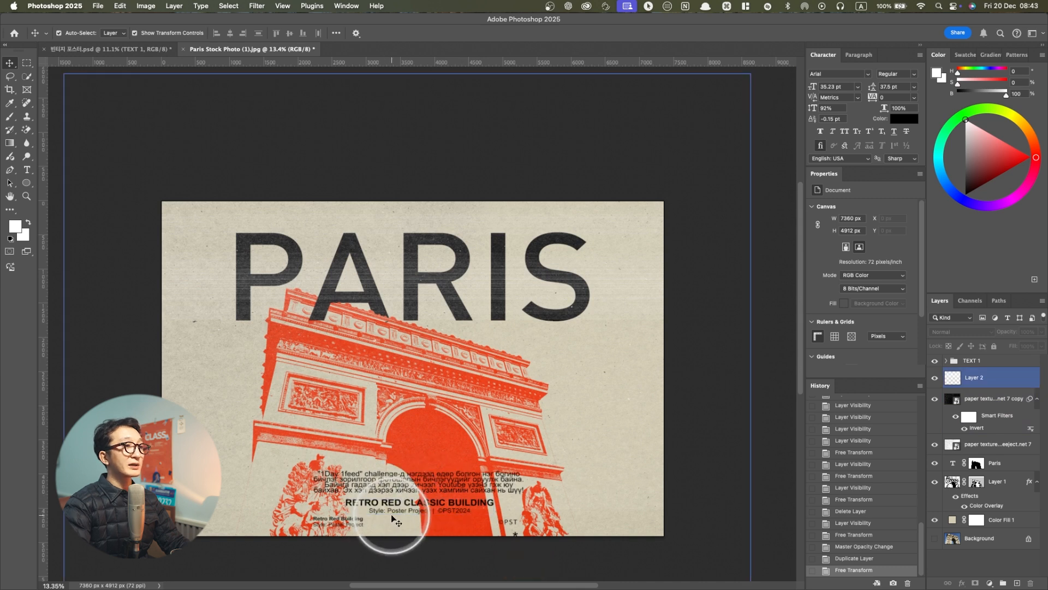